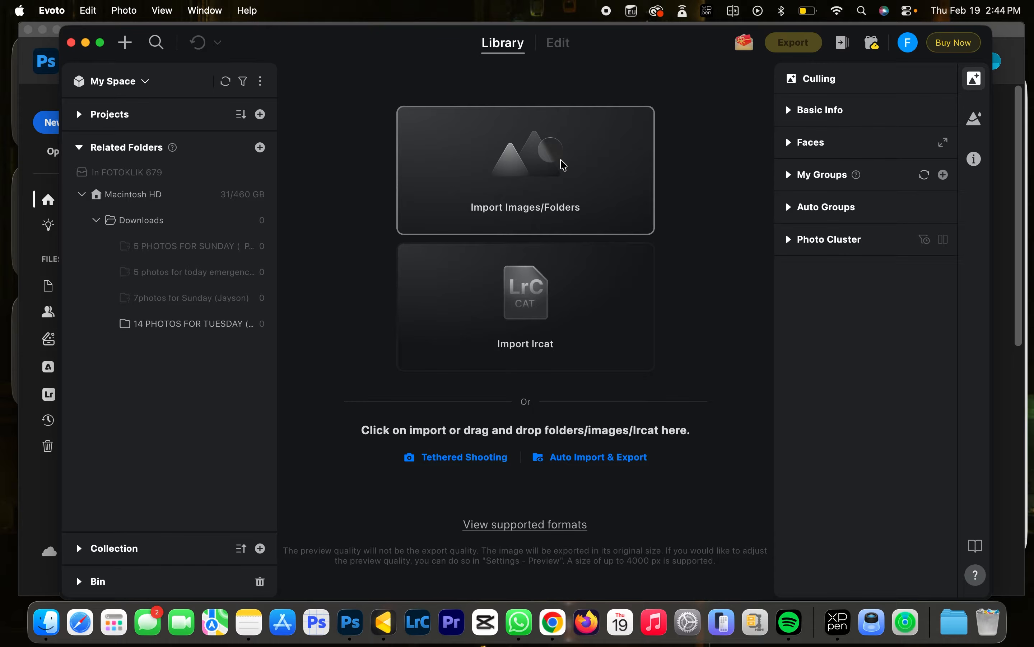
Step: Import the six RAW photos from the FREDSHOTIT folder
left_click(563, 164)
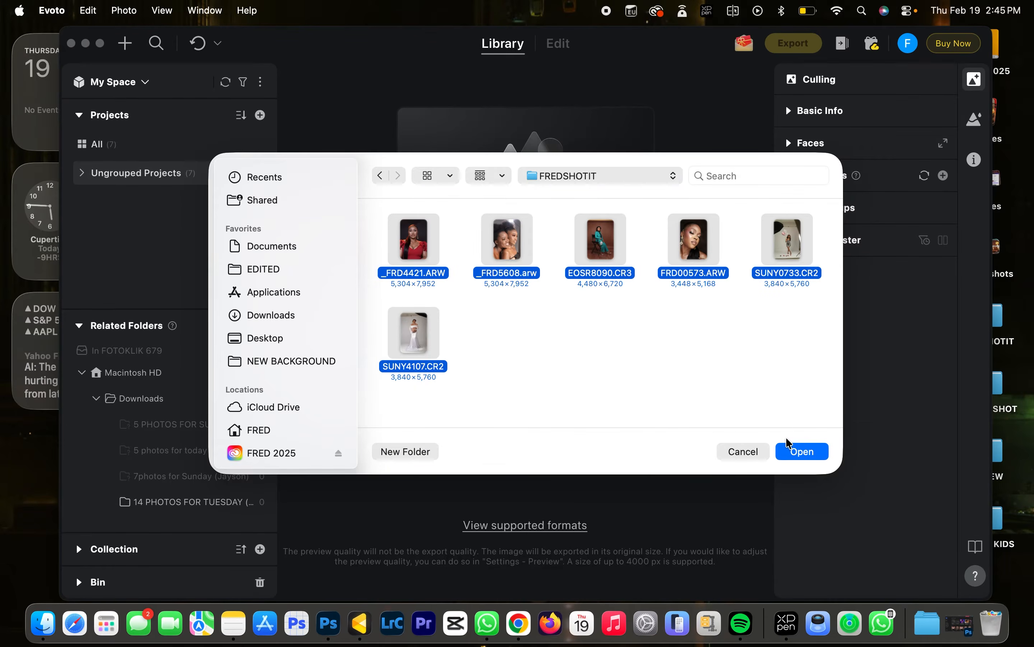
left_click(797, 451)
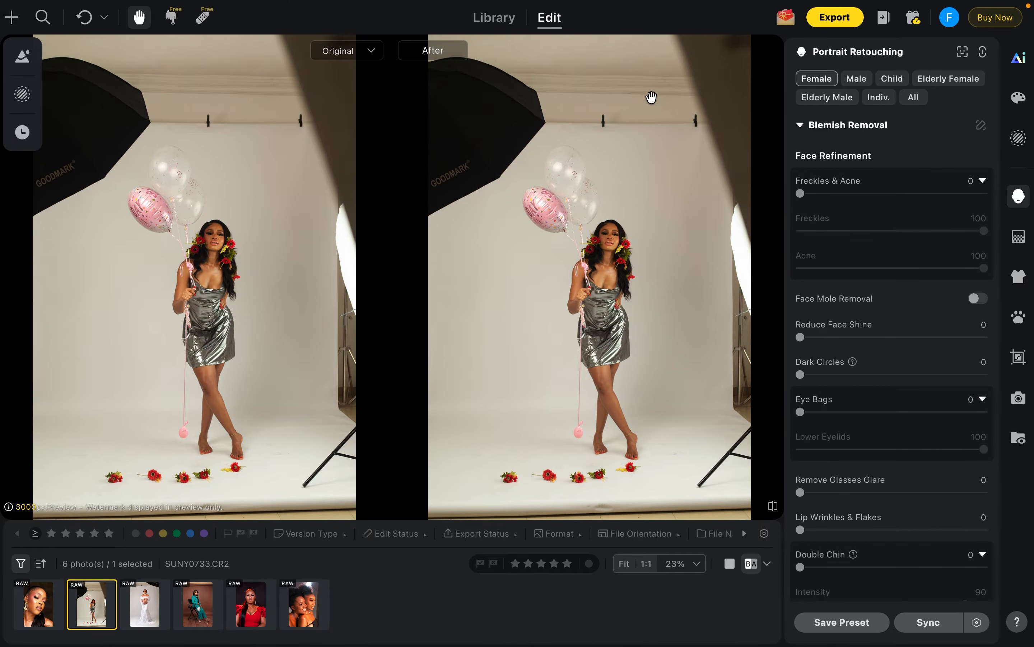
Step: Open the background adjustments for SUNY0733.CR2 and enable Distractions Removal, switching it off and on to compare the backdrop
left_click(800, 125)
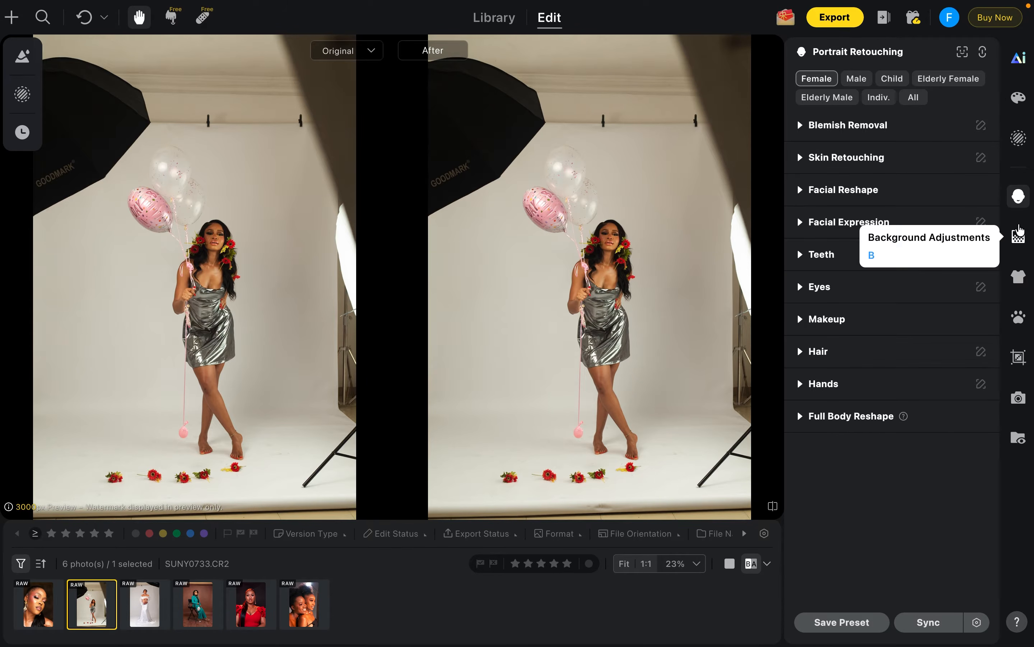
left_click(1019, 241)
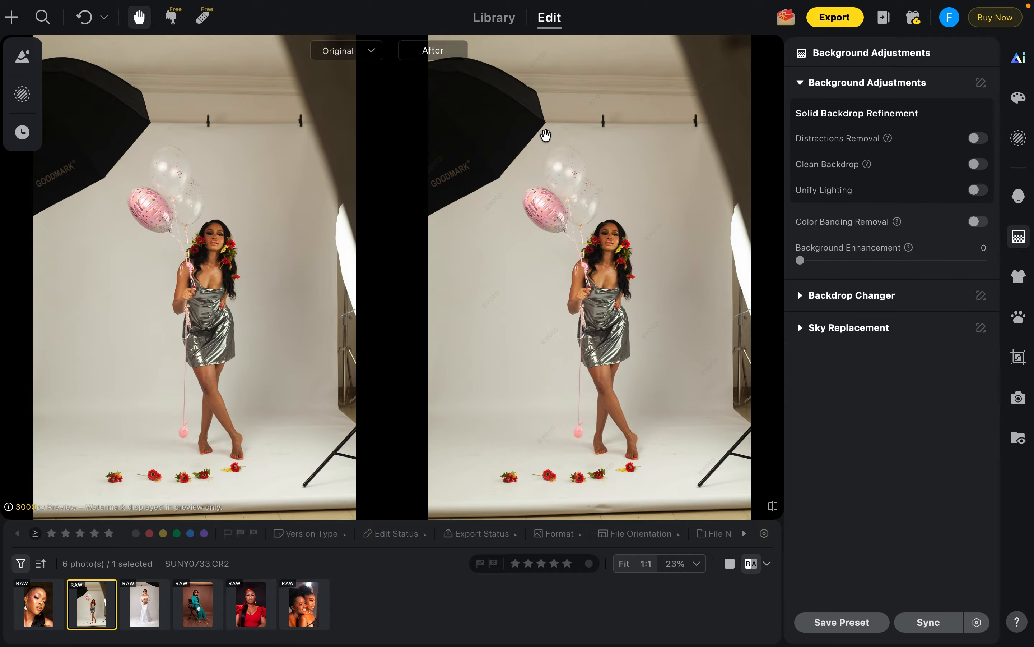
left_click(979, 138)
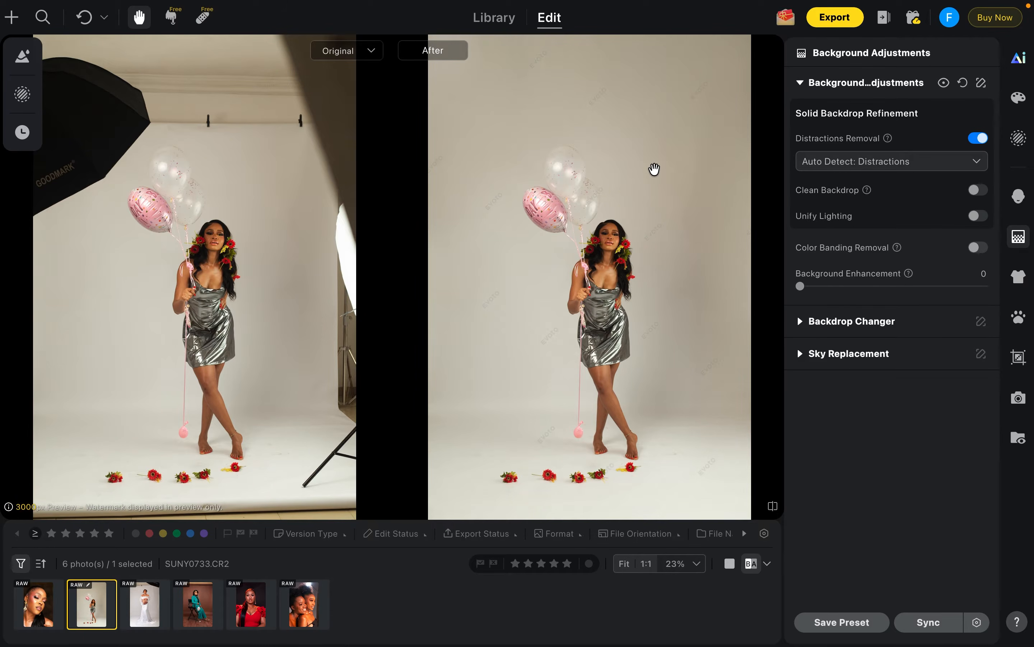
left_click(977, 138)
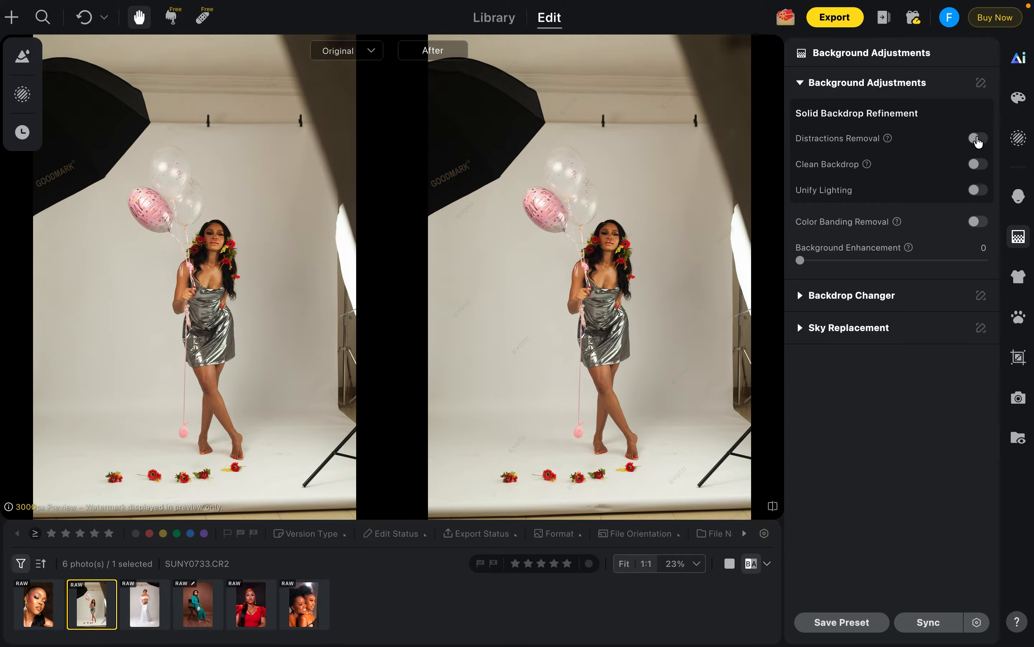
left_click(978, 140)
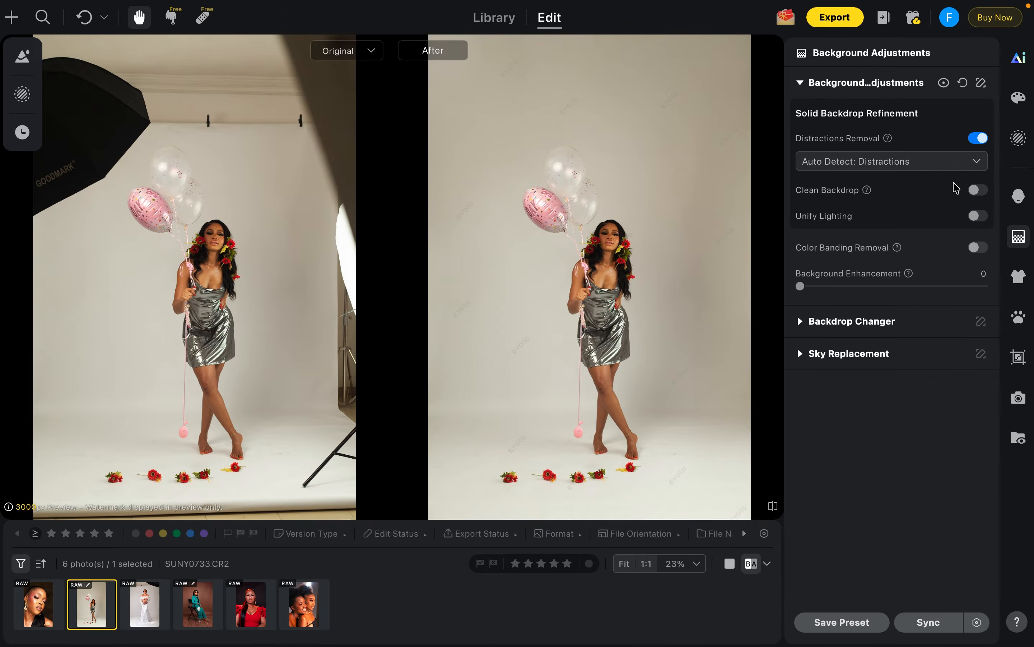
Step: Enable Clean Backdrop on the balloon photo and toggle it off and on while comparing the floor around the feet
left_click(979, 191)
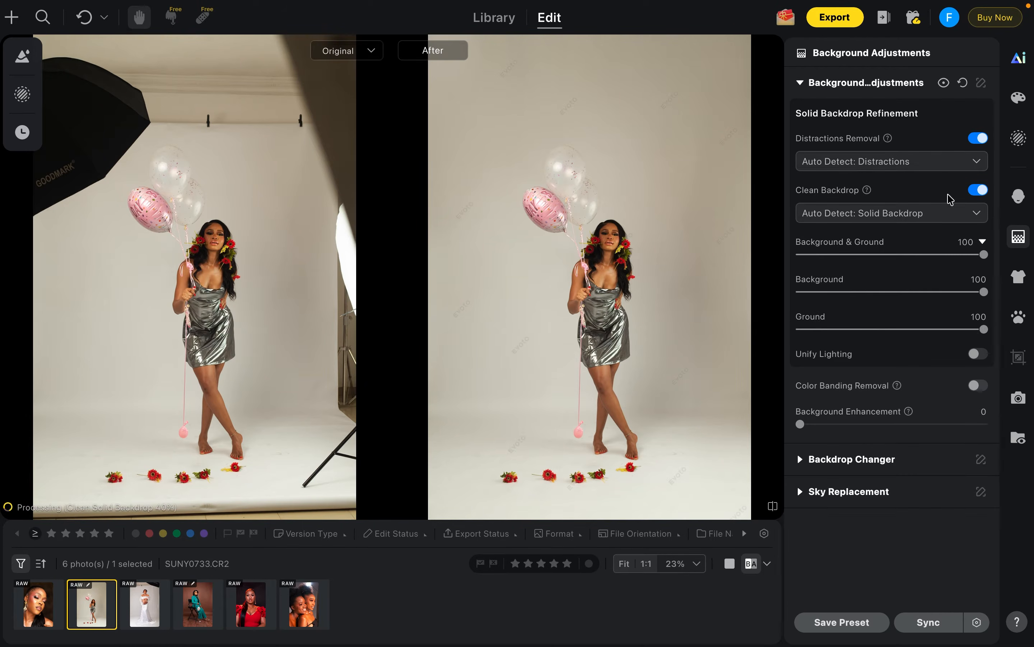
scroll(608, 474, "up", 4)
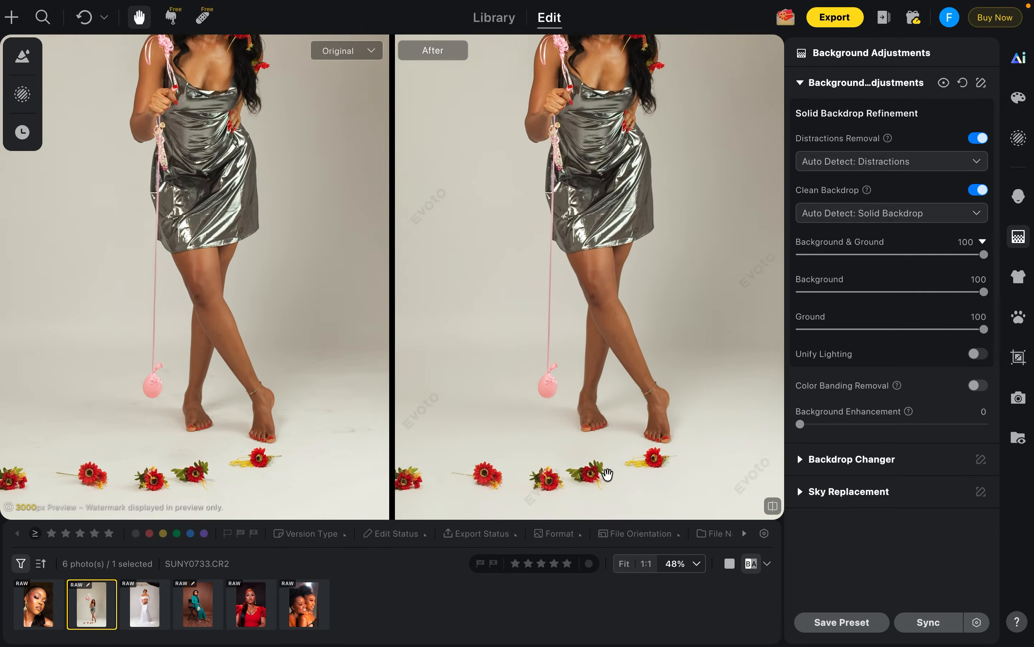
scroll(617, 424, "up", 4)
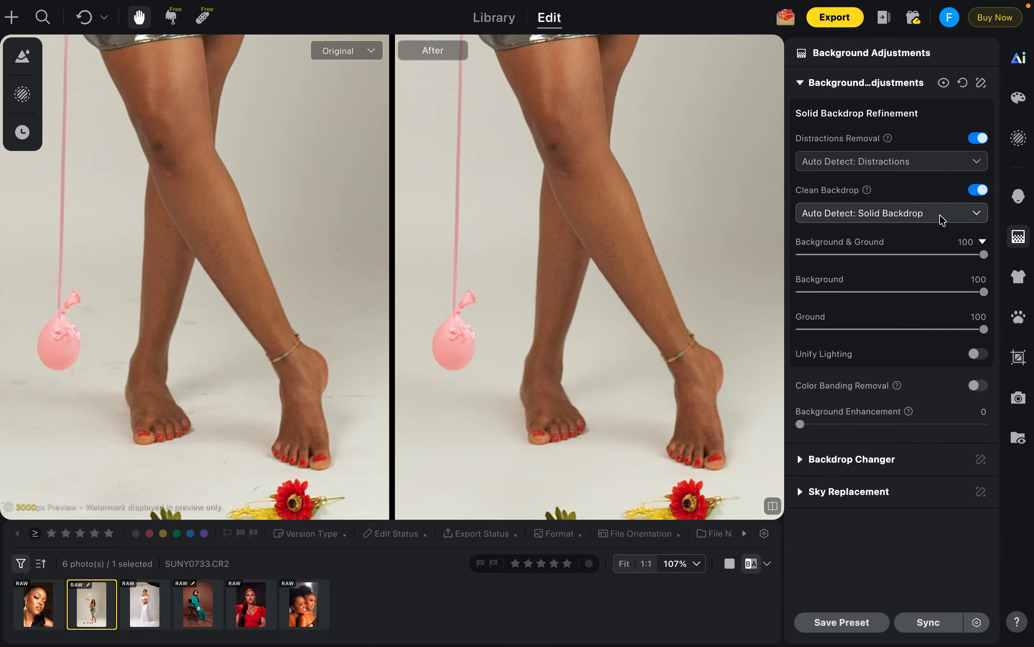
left_click(978, 192)
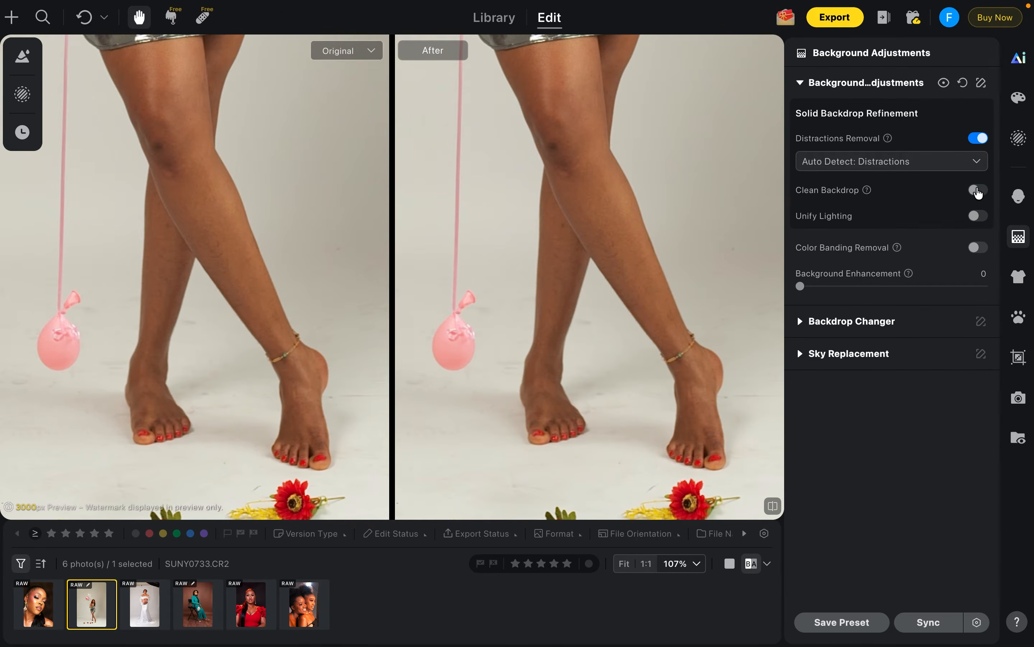
left_click(977, 193)
Step: Examine the cleaned floor and backdrop of the balloon photo against the original, from the feet out to the whole frame
scroll(742, 294, "down", 3)
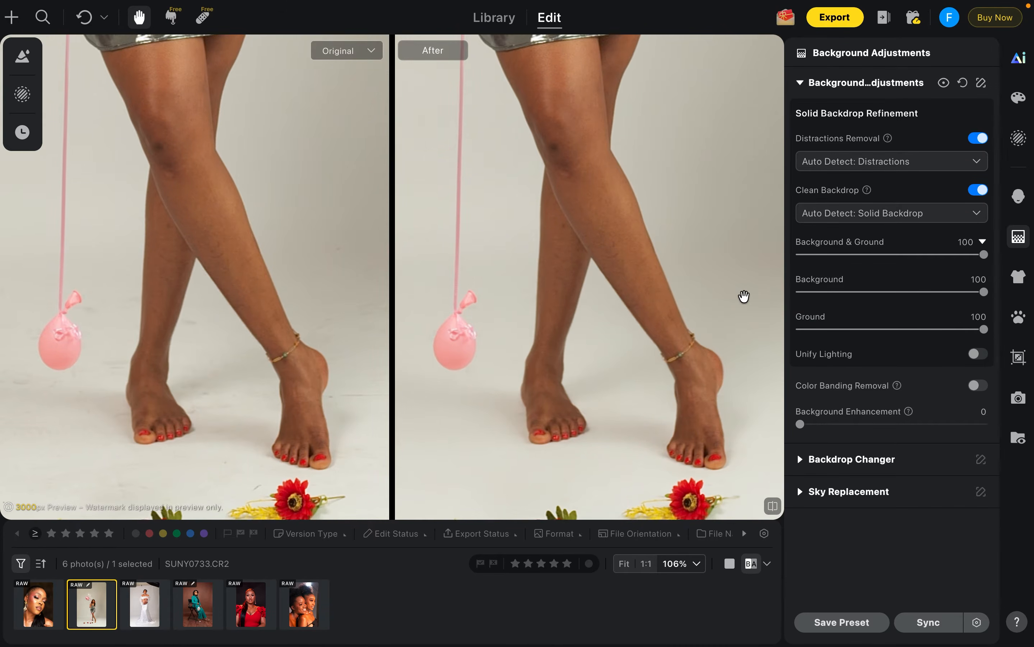
scroll(744, 296, "down", 3)
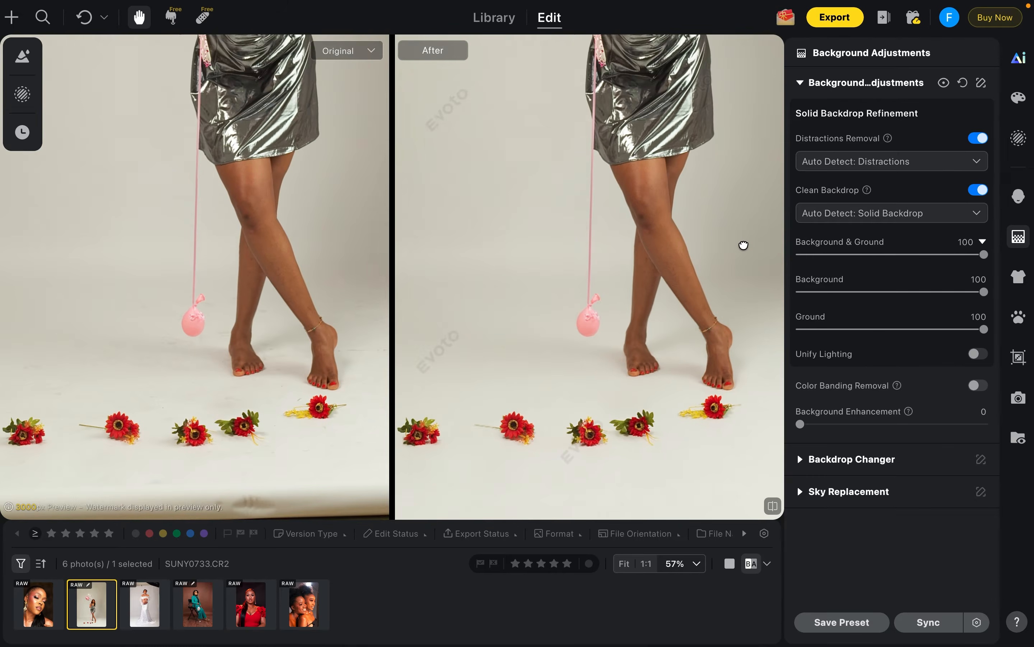
left_click_drag(743, 245, 661, 207)
scroll(630, 214, "down", 3)
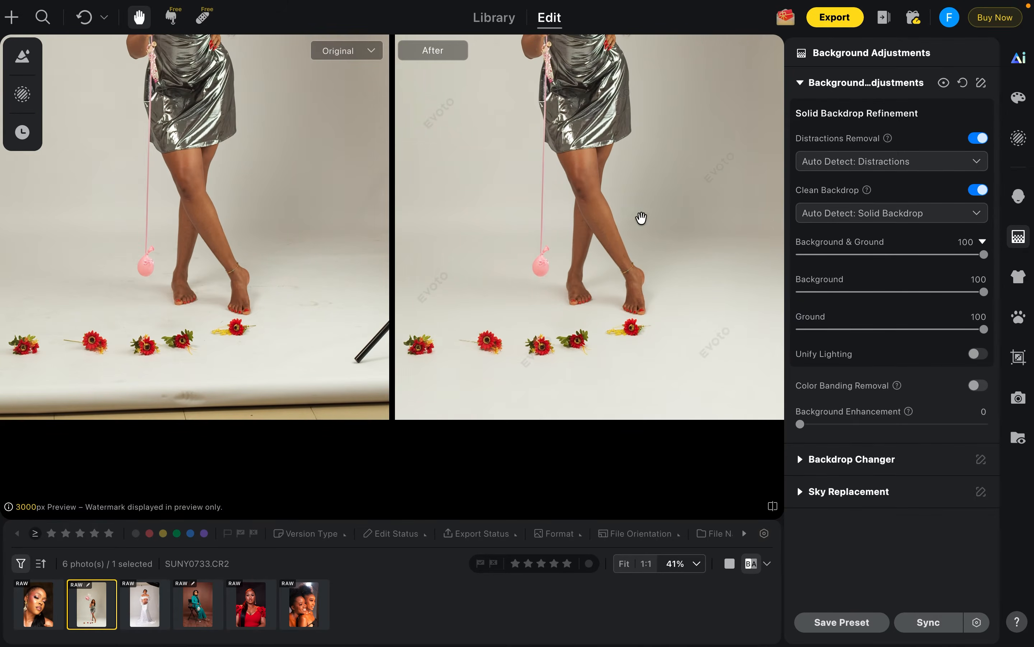
left_click_drag(641, 219, 628, 326)
scroll(667, 243, "down", 3)
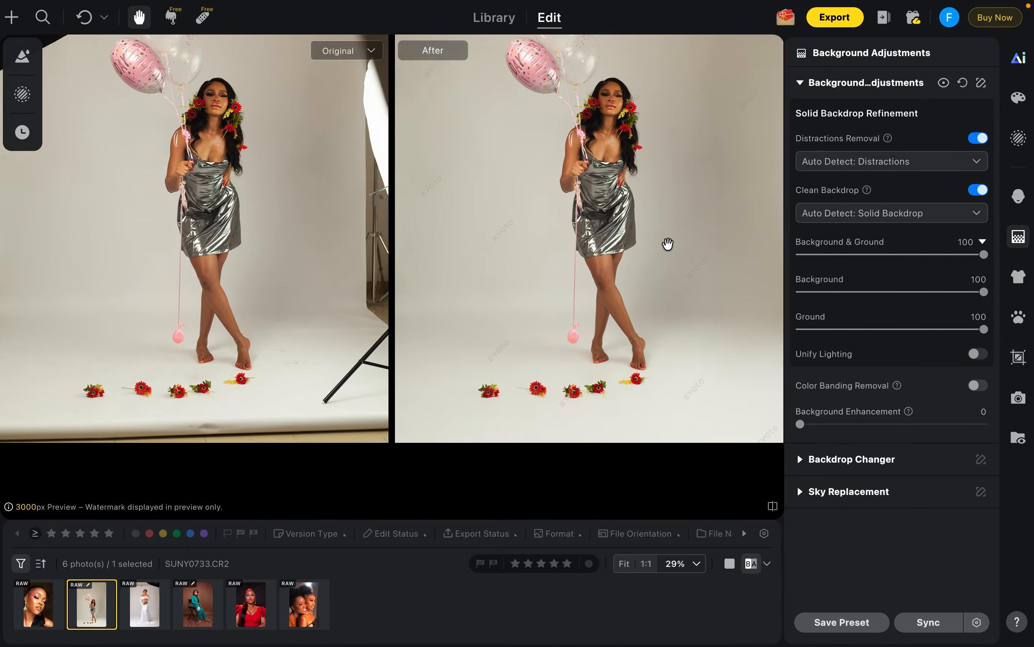
scroll(680, 247, "up", 2)
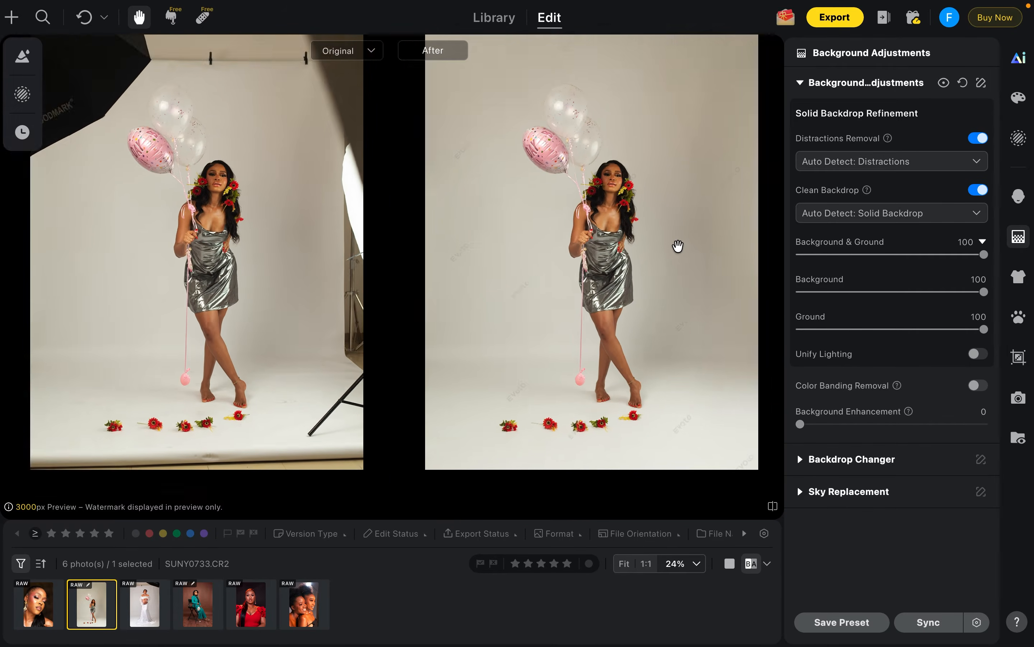
scroll(677, 246, "down", 2)
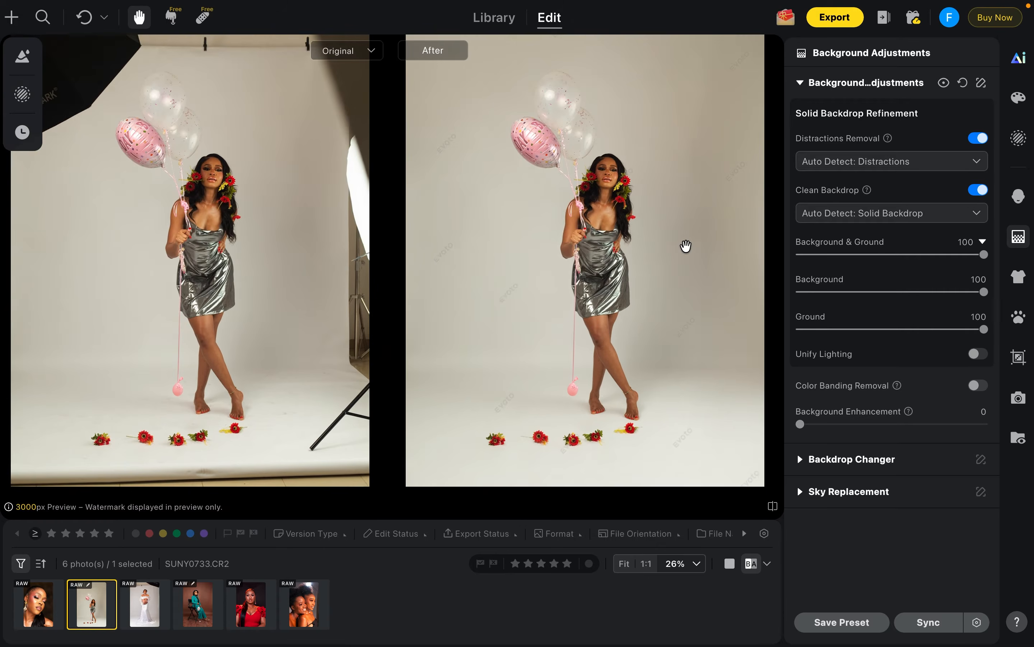
Step: Enable Unify Lighting on the balloon photo's backdrop, comparing the result with the setting off and on
left_click(978, 354)
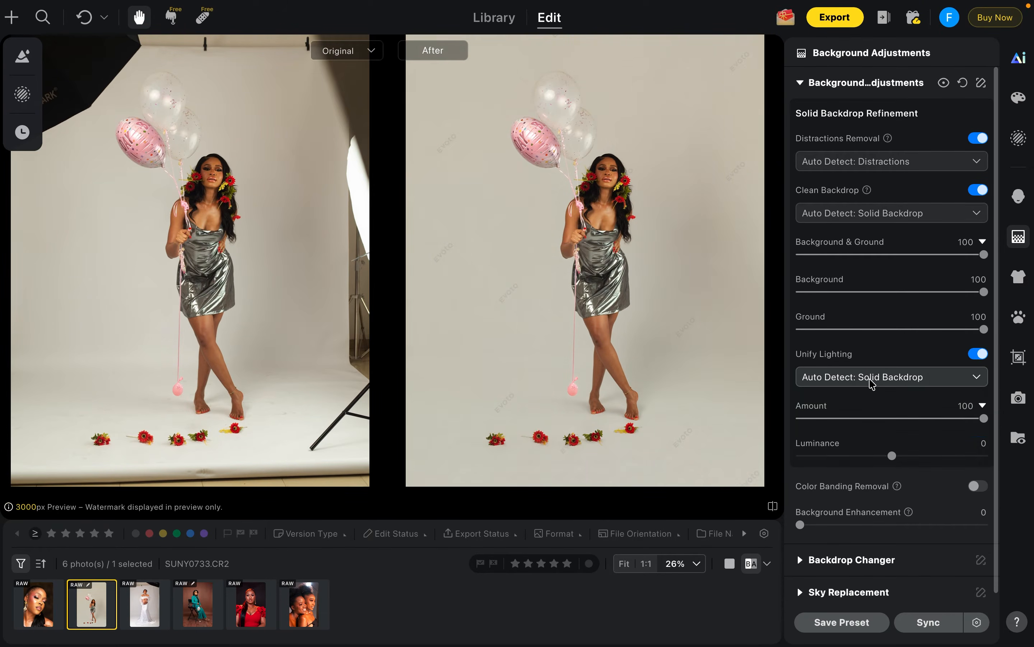
left_click(871, 381)
left_click(871, 383)
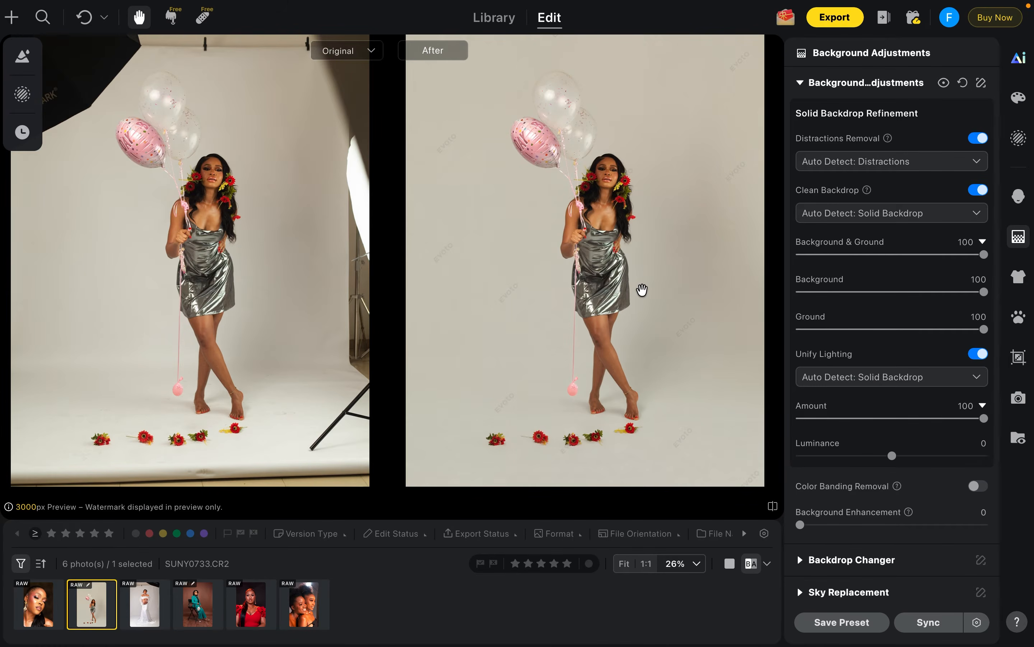
scroll(642, 290, "up", 1)
scroll(642, 290, "up", 2)
scroll(642, 289, "down", 3)
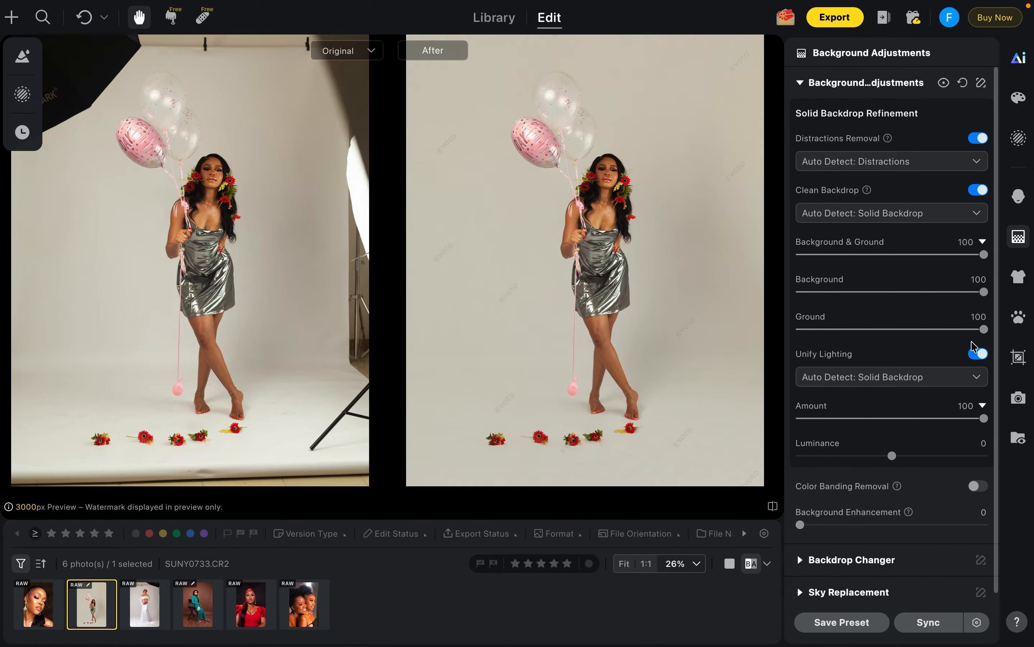
left_click(976, 354)
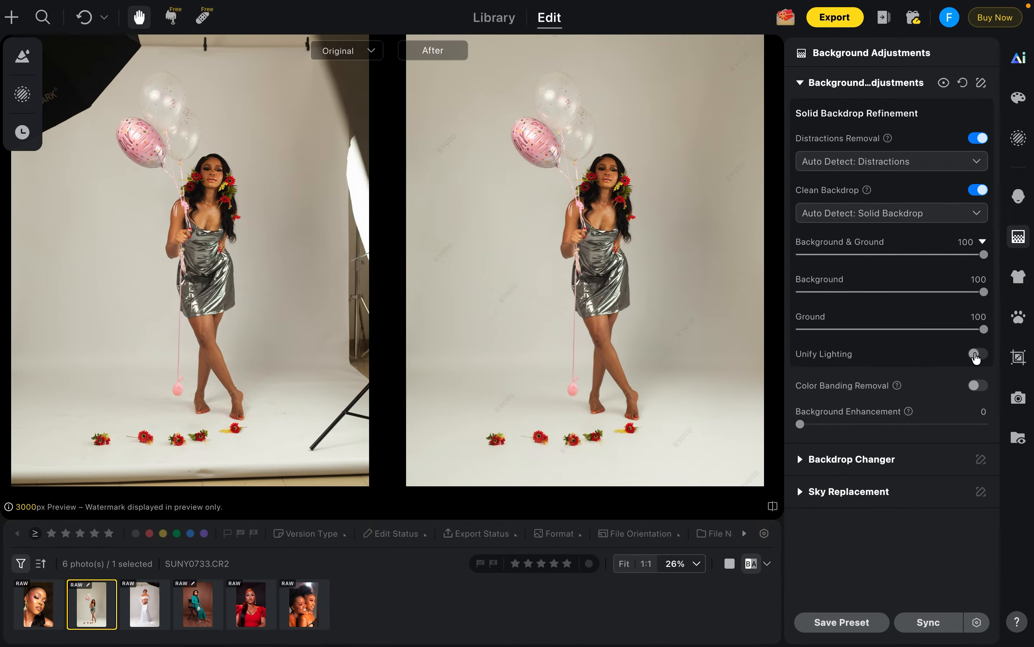
left_click(976, 355)
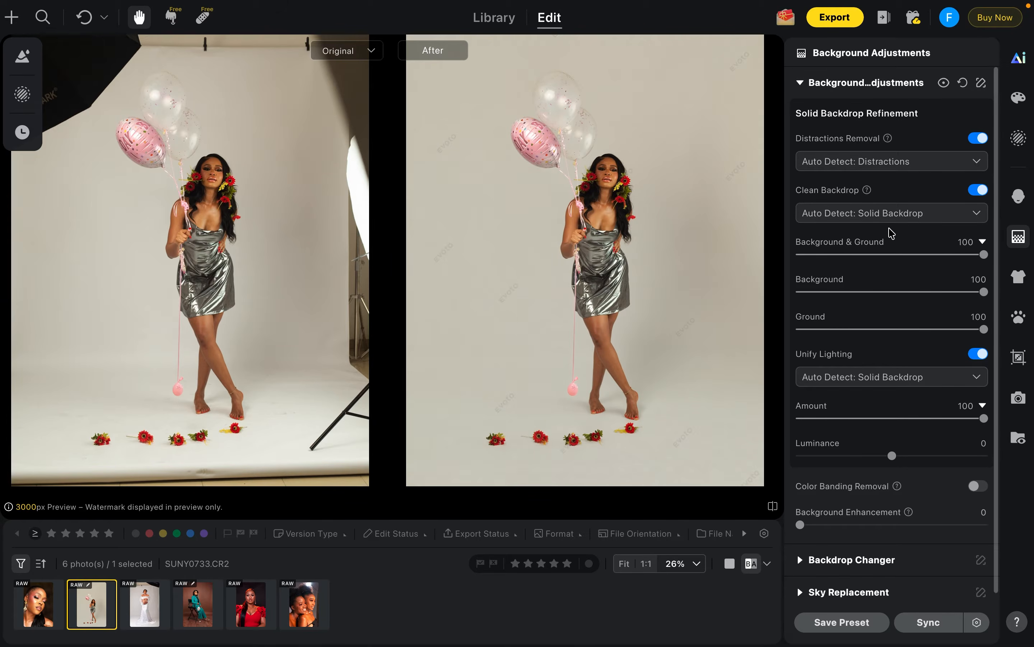
scroll(891, 233, "down", 1)
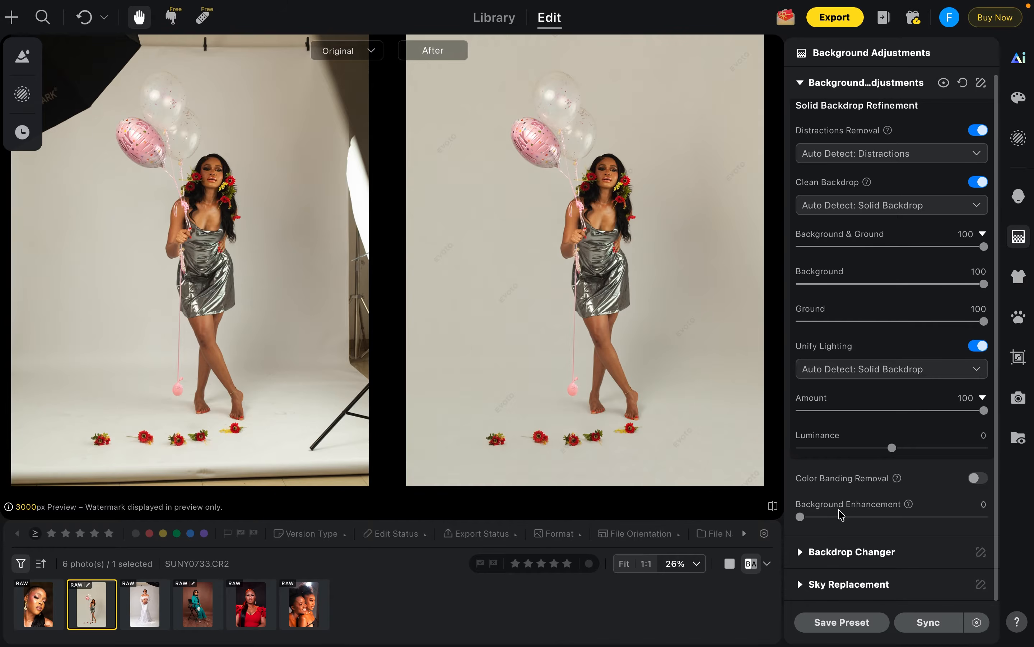
left_click_drag(674, 158, 653, 195)
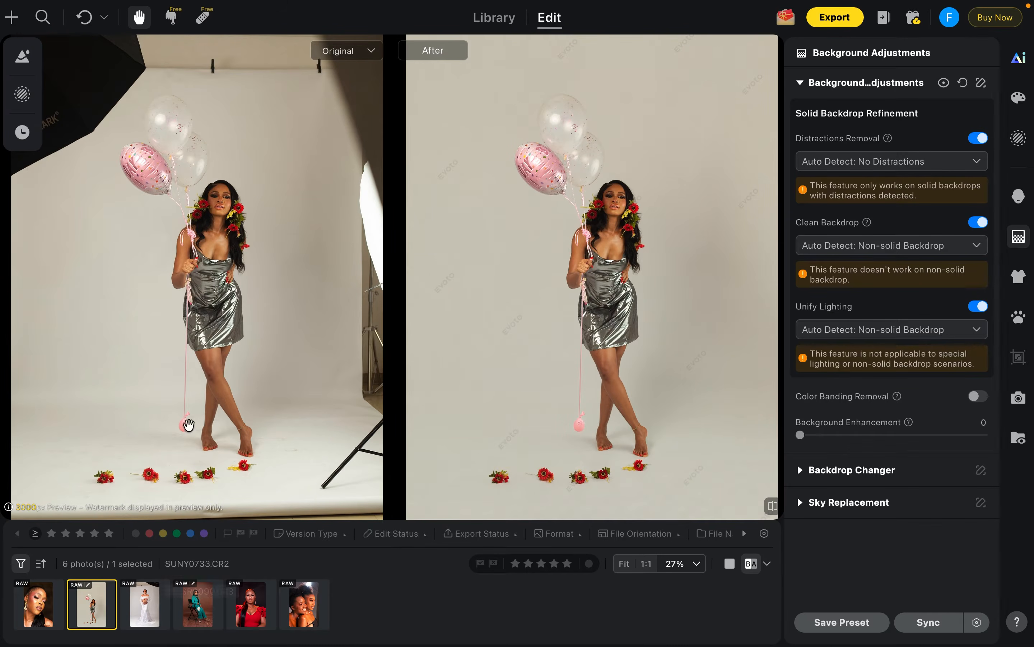
Step: Copy the effects of SUNY0733.CR2, leaving out Crop & Rotate, and apply them to the teal-suit photo EOSR8090.CR3
left_click(207, 600)
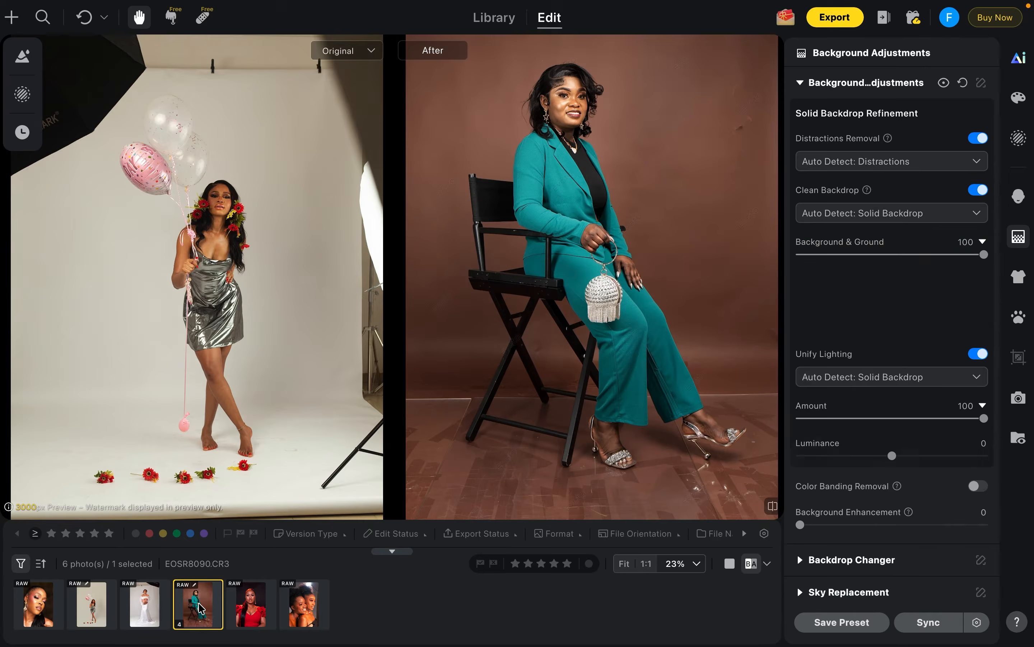
left_click(100, 607)
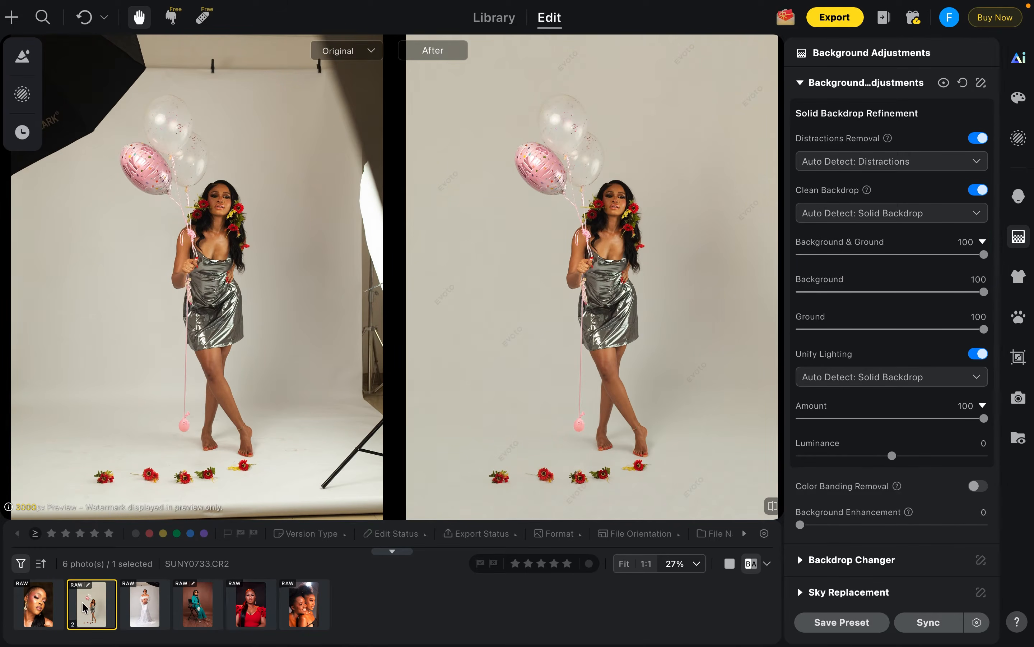
key("super+c")
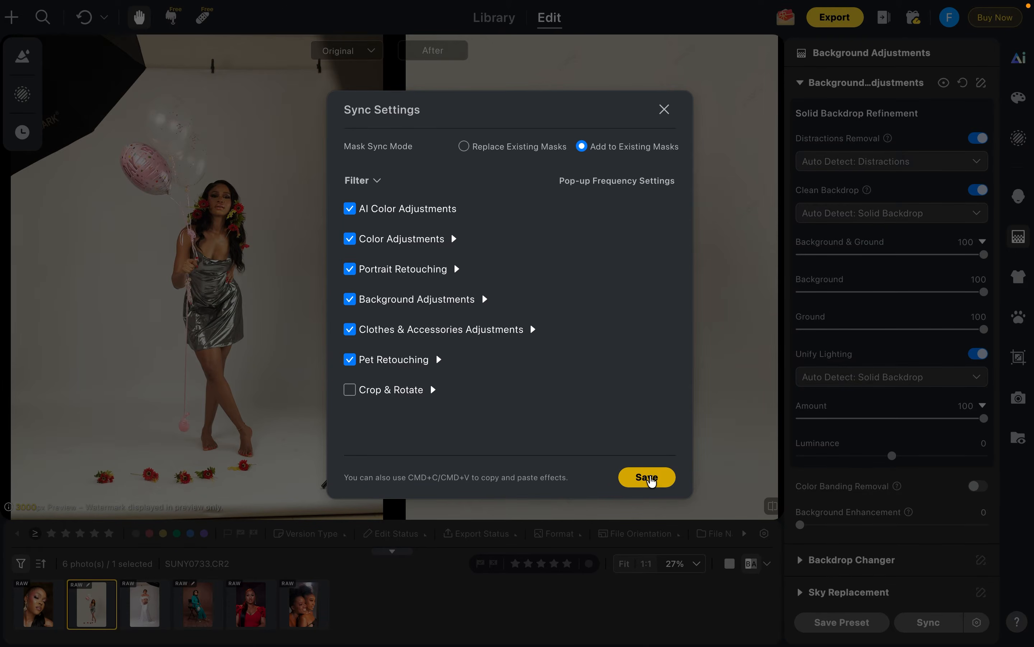
left_click(653, 477)
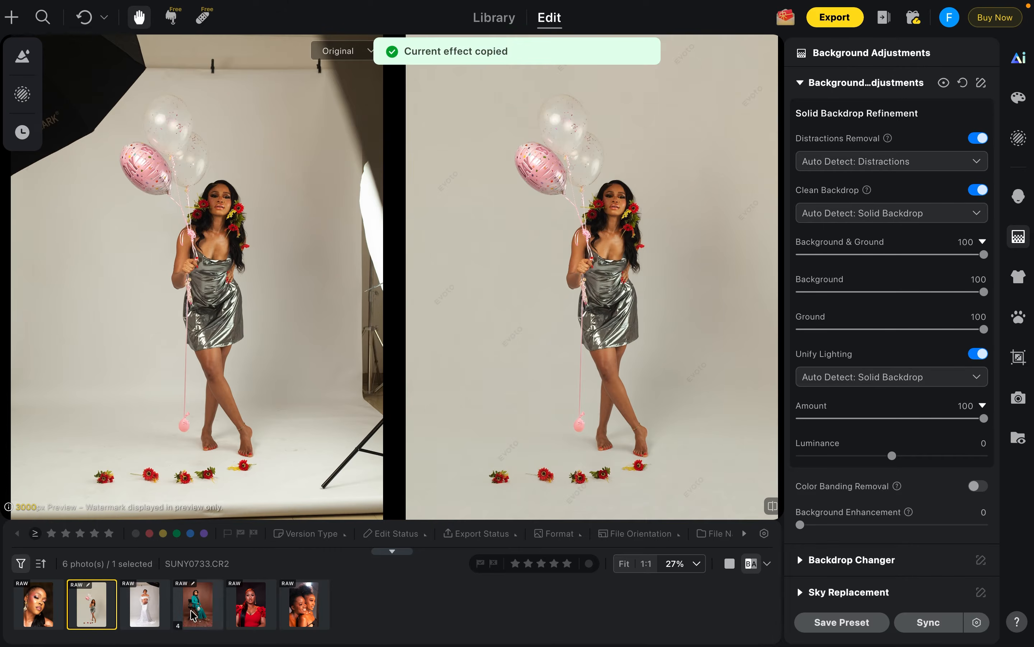
left_click(197, 603)
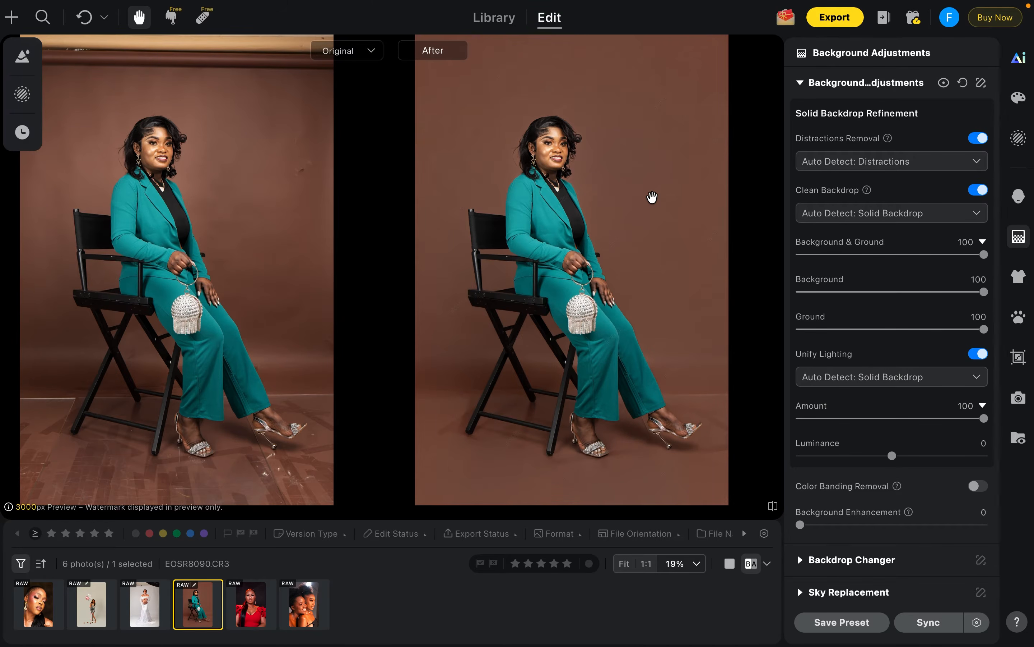
Step: Examine the cleaned floor and backdrop around the chair and shoes in the teal-suit photo against the original
scroll(571, 465, "up", 4)
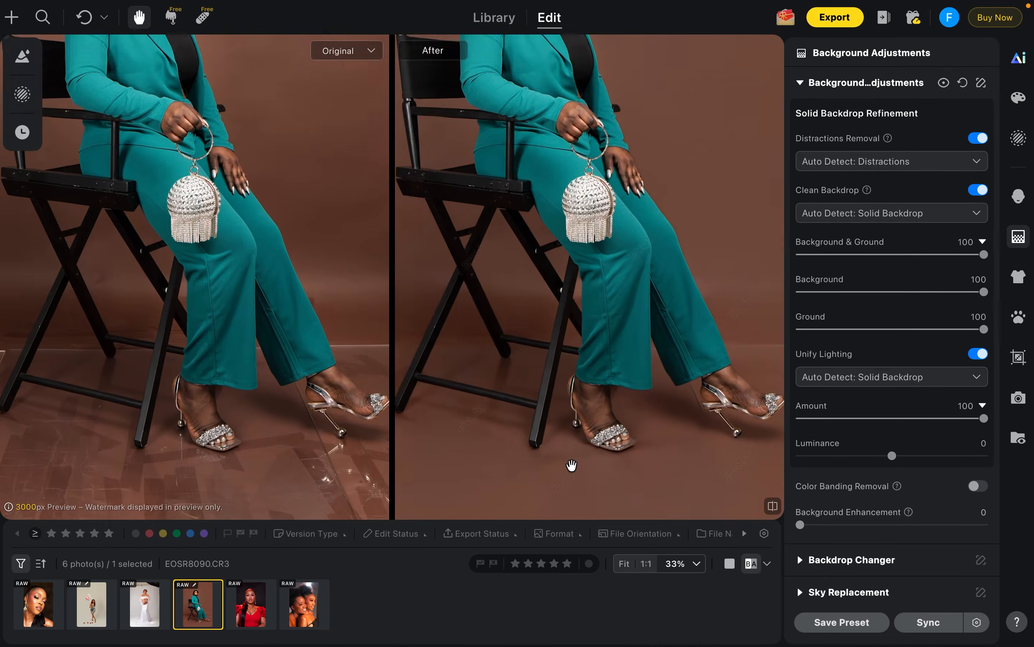
scroll(508, 409, "up", 1)
left_click_drag(508, 408, 694, 355)
scroll(547, 368, "down", 3)
scroll(618, 375, "down", 2)
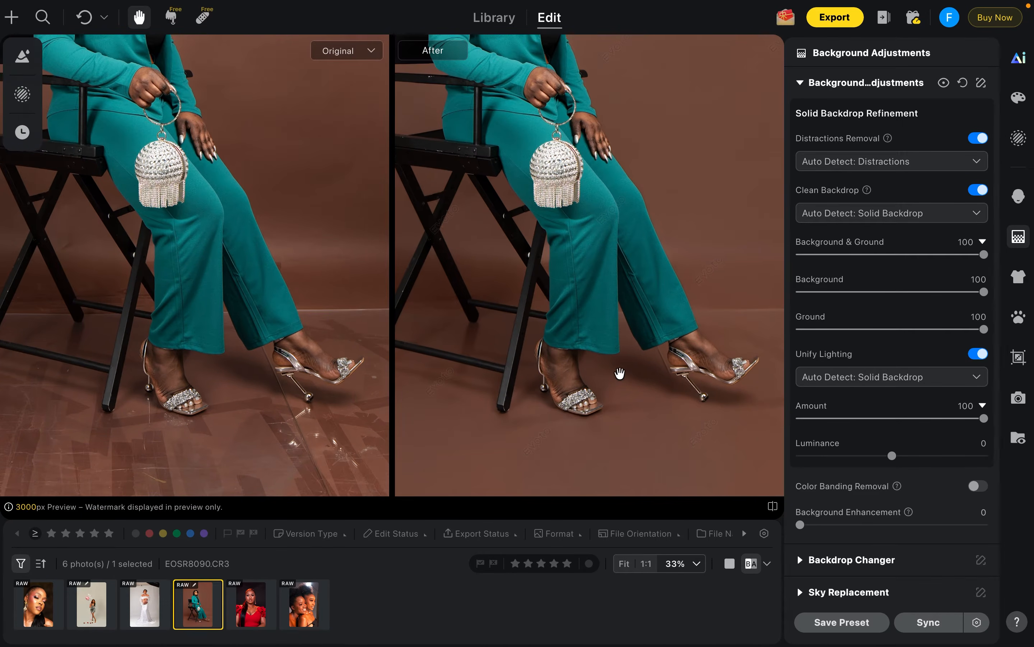
scroll(620, 373, "down", 1)
left_click_drag(547, 351, 637, 346)
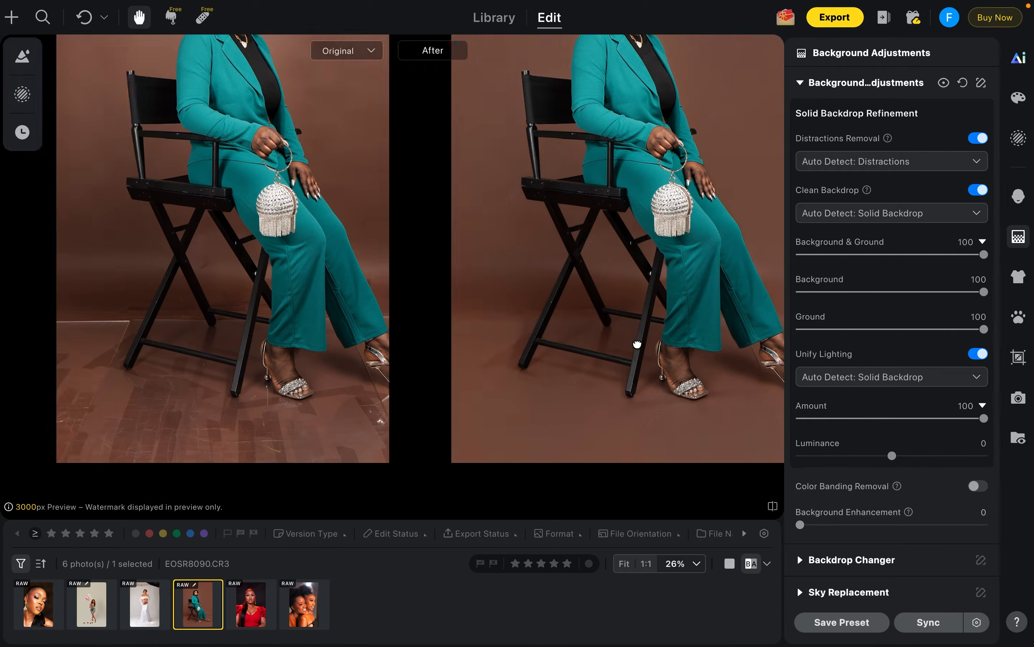
scroll(637, 341, "up", 2)
left_click_drag(658, 284, 660, 364)
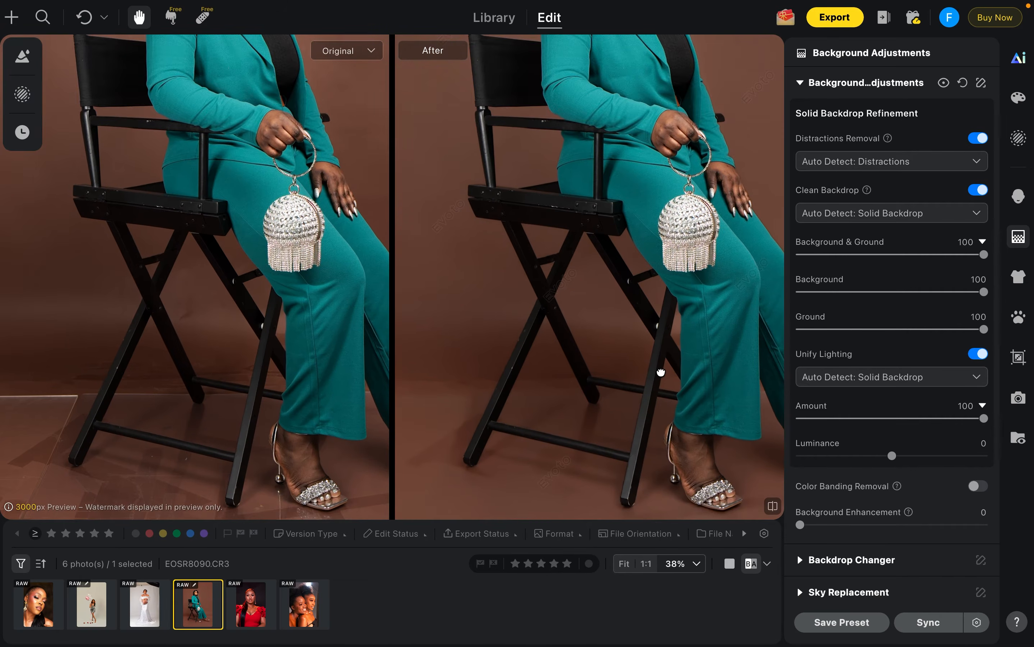
scroll(653, 343, "down", 3)
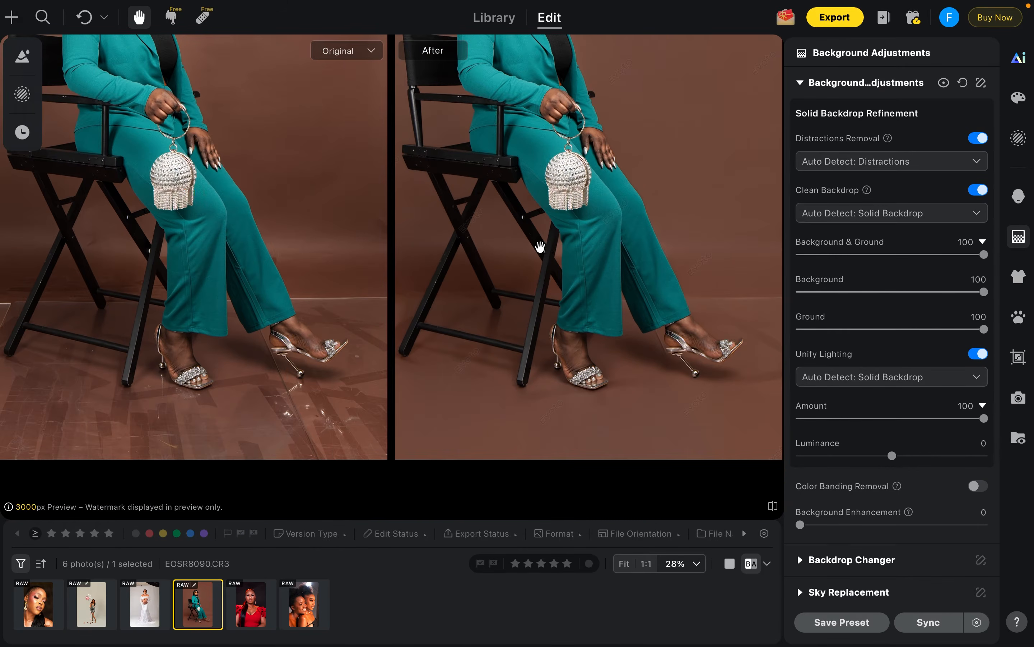
scroll(610, 328, "down", 4)
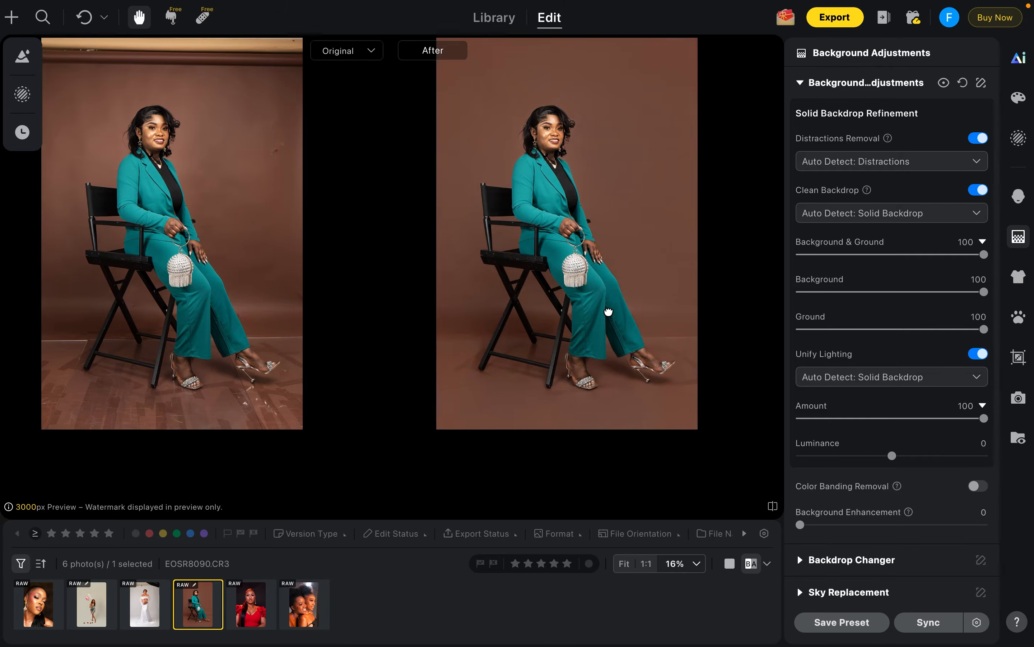
Step: Set De-wrinkle Clothing and De-blemish Clothing to 100 for the white gown in photo SUNY4107.CR2
left_click_drag(623, 245, 634, 293)
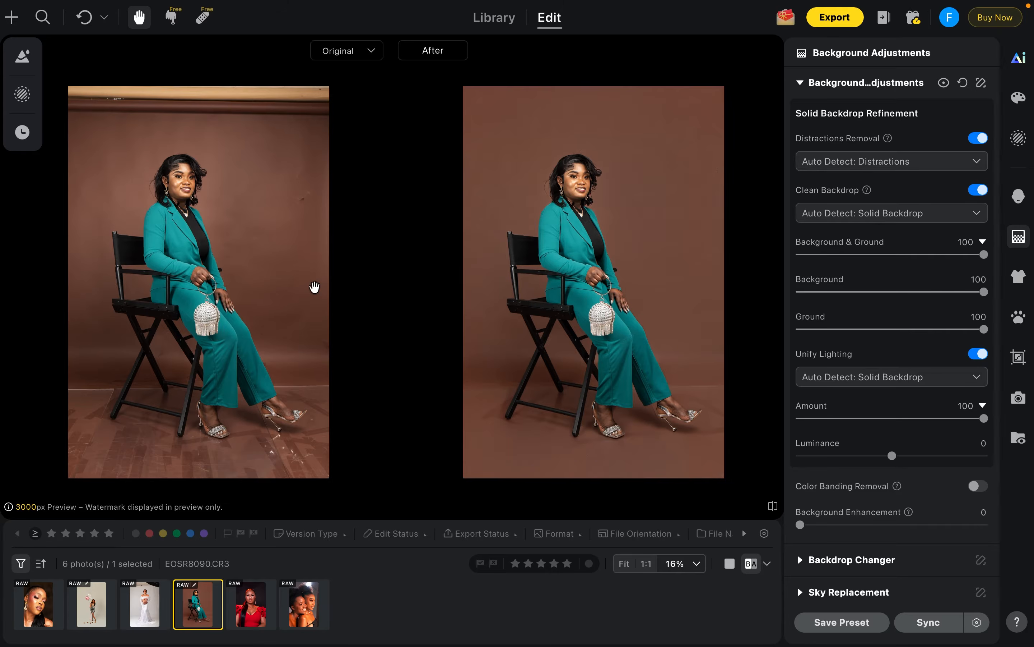
left_click(146, 616)
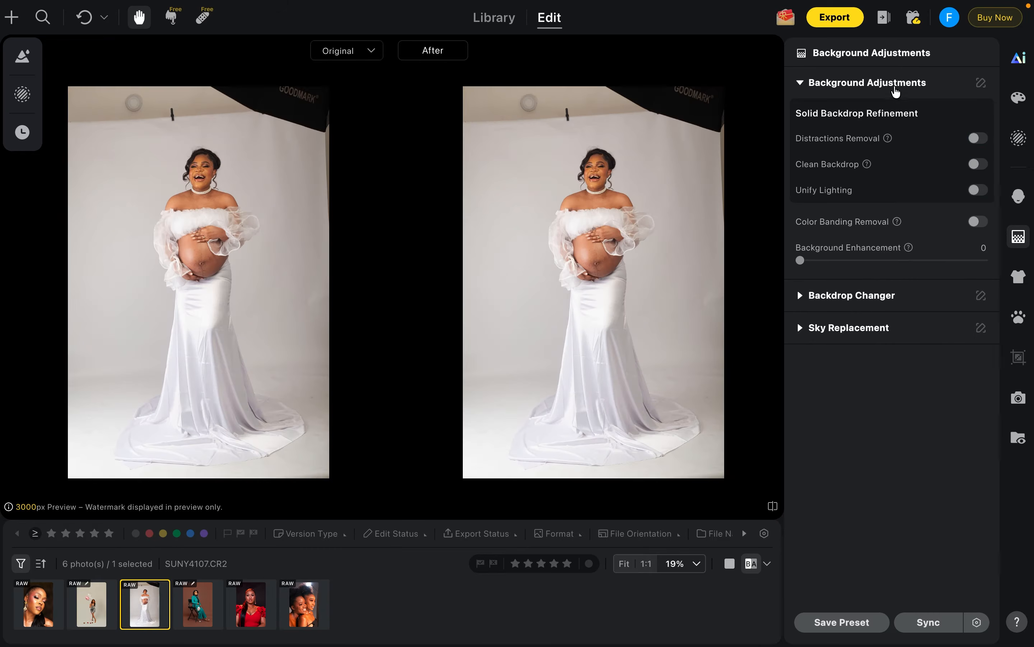
left_click(800, 82)
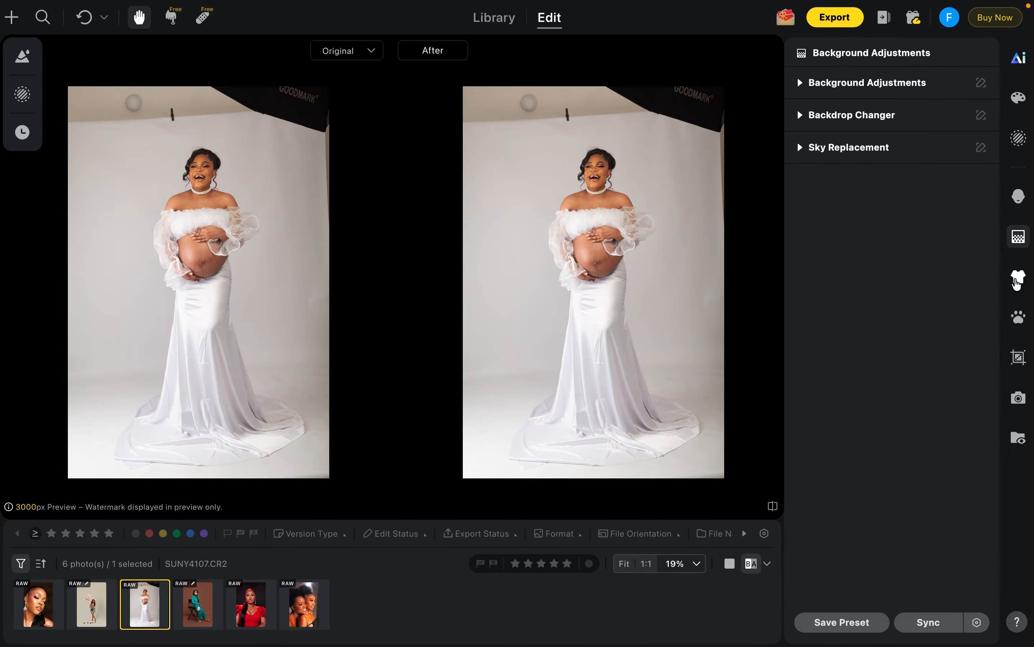
left_click(1017, 279)
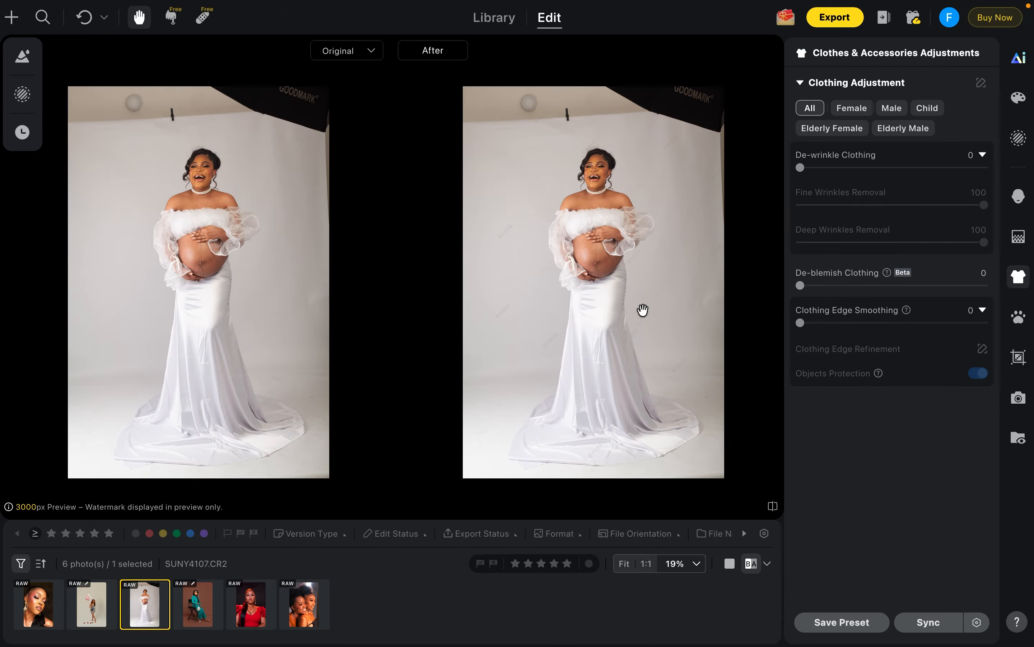
scroll(616, 348, "up", 5)
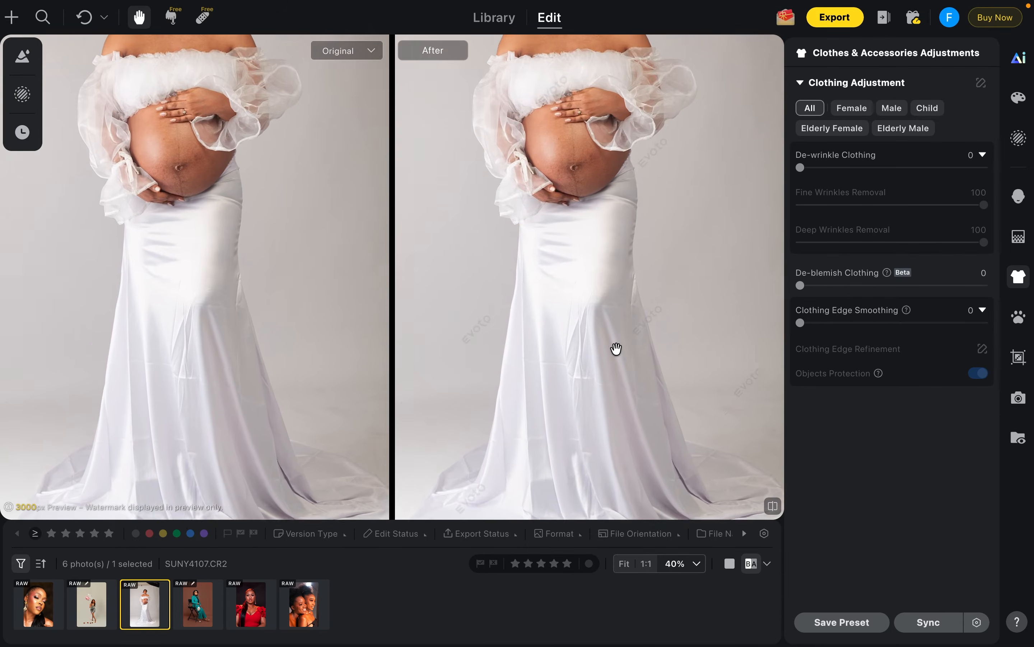
left_click_drag(591, 353, 584, 296)
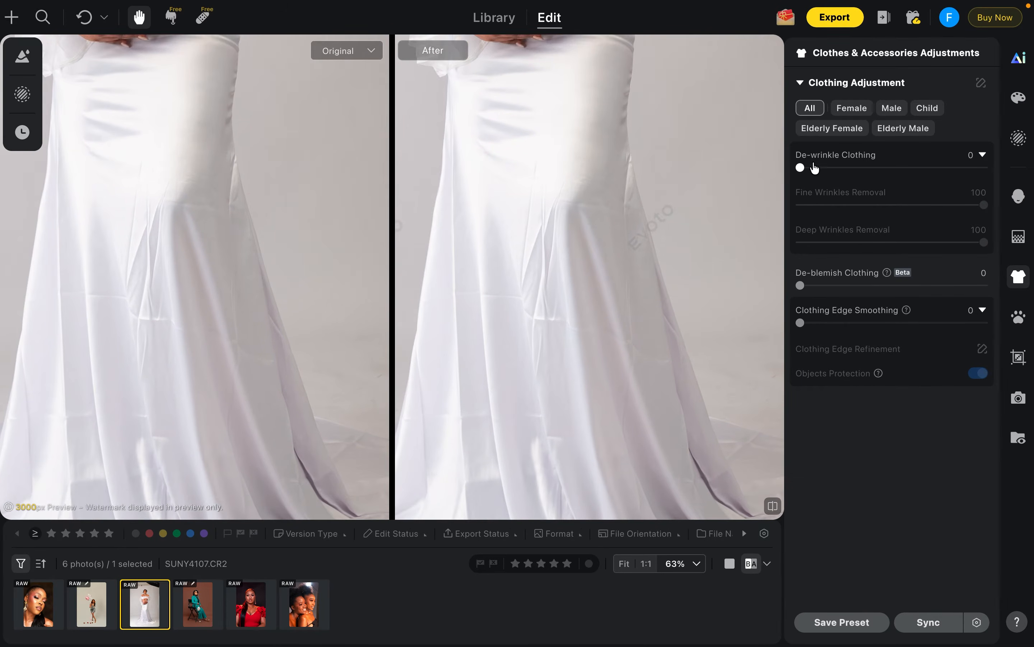
left_click_drag(801, 167, 995, 186)
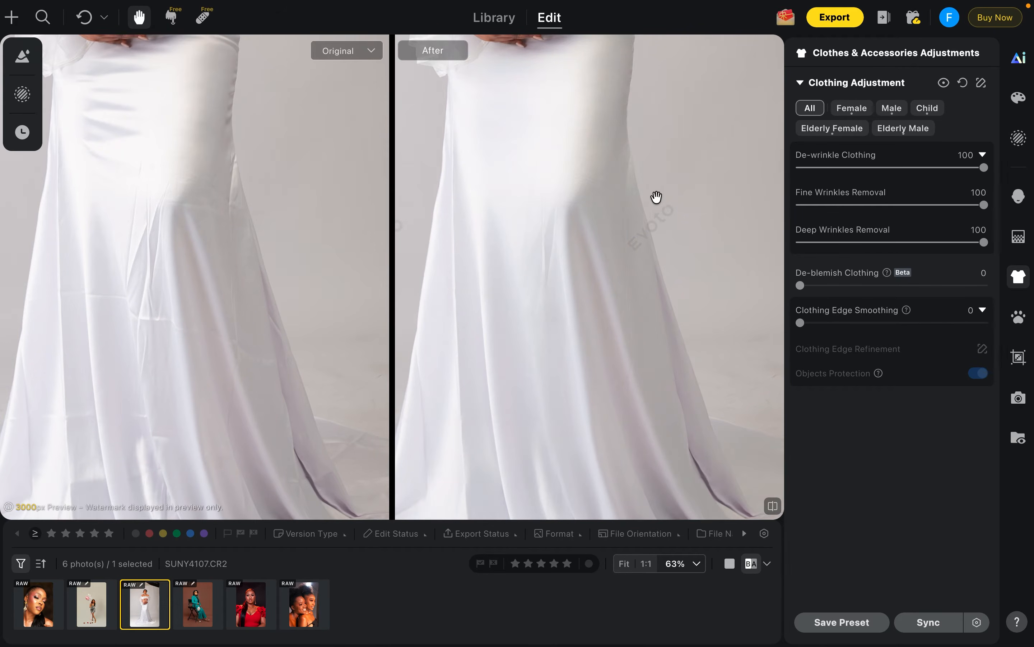
left_click(804, 285)
left_click_drag(805, 287, 1005, 289)
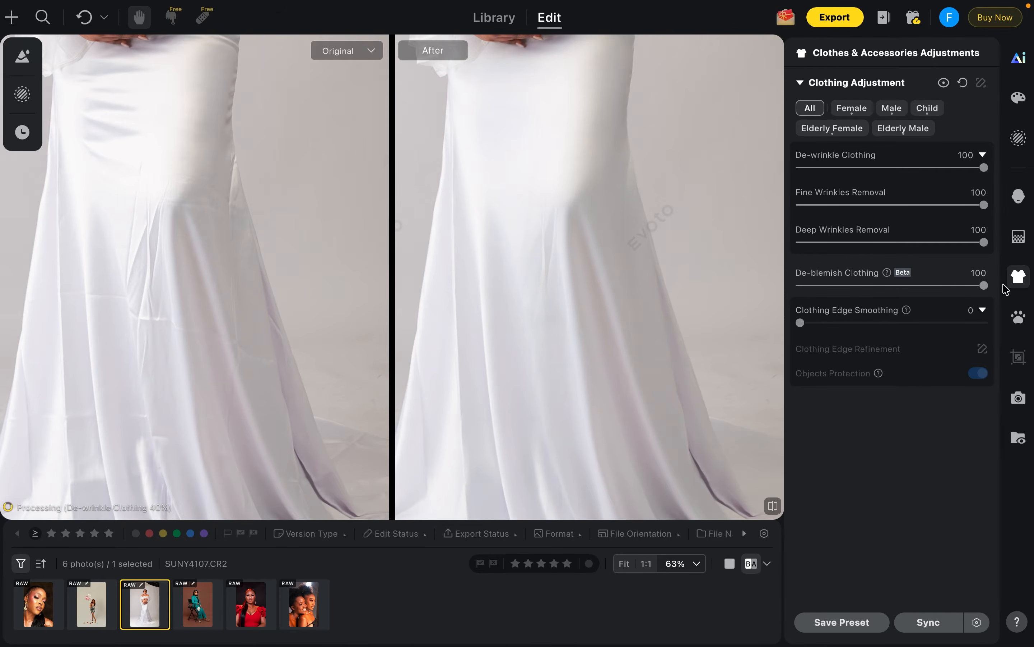
Step: Examine the retouched skirt and train of the white gown against the original, both up close and in the wider frame
scroll(584, 185, "down", 2)
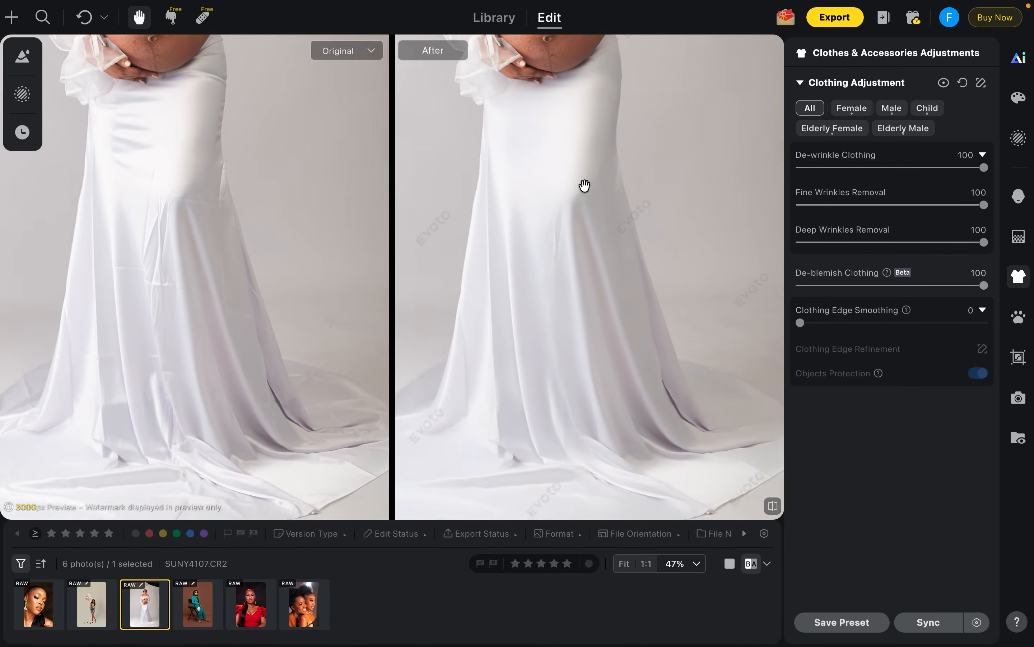
scroll(584, 185, "up", 5)
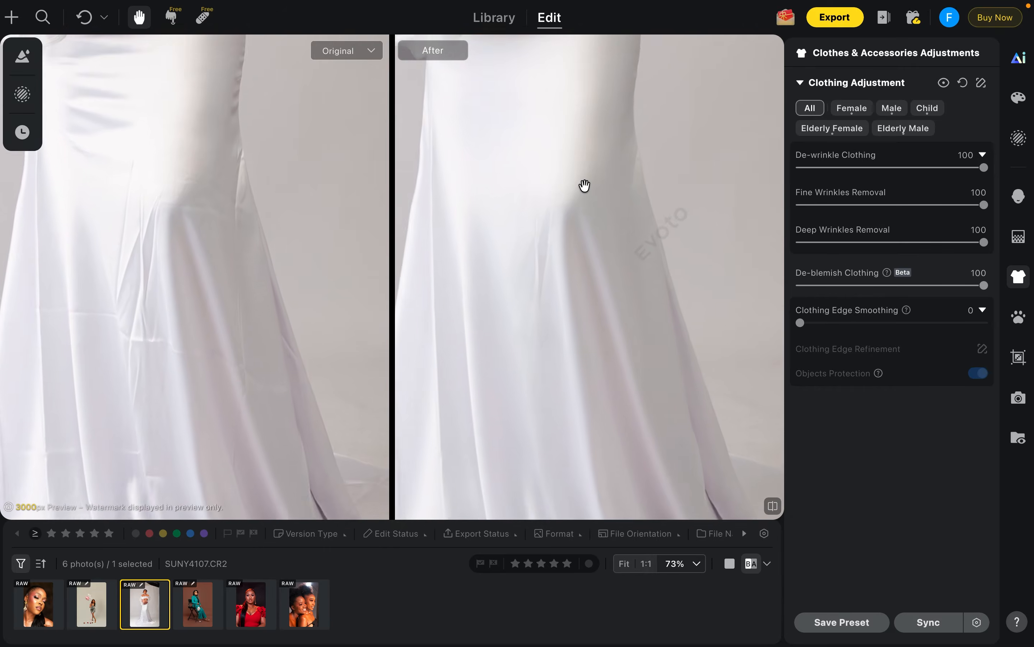
scroll(584, 185, "down", 3)
scroll(584, 185, "up", 2)
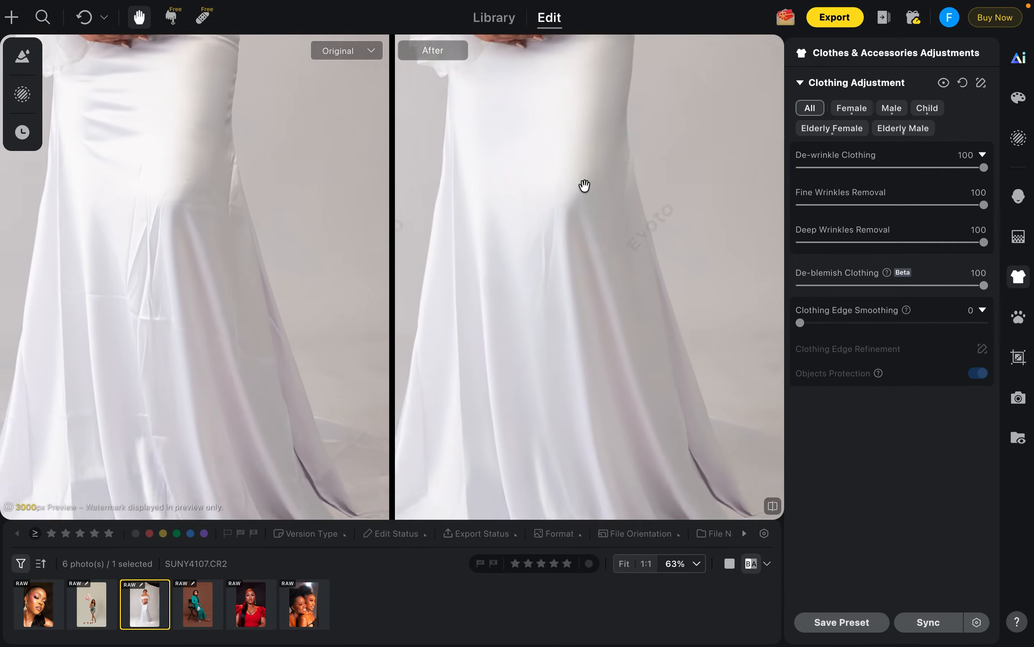
scroll(584, 185, "down", 1)
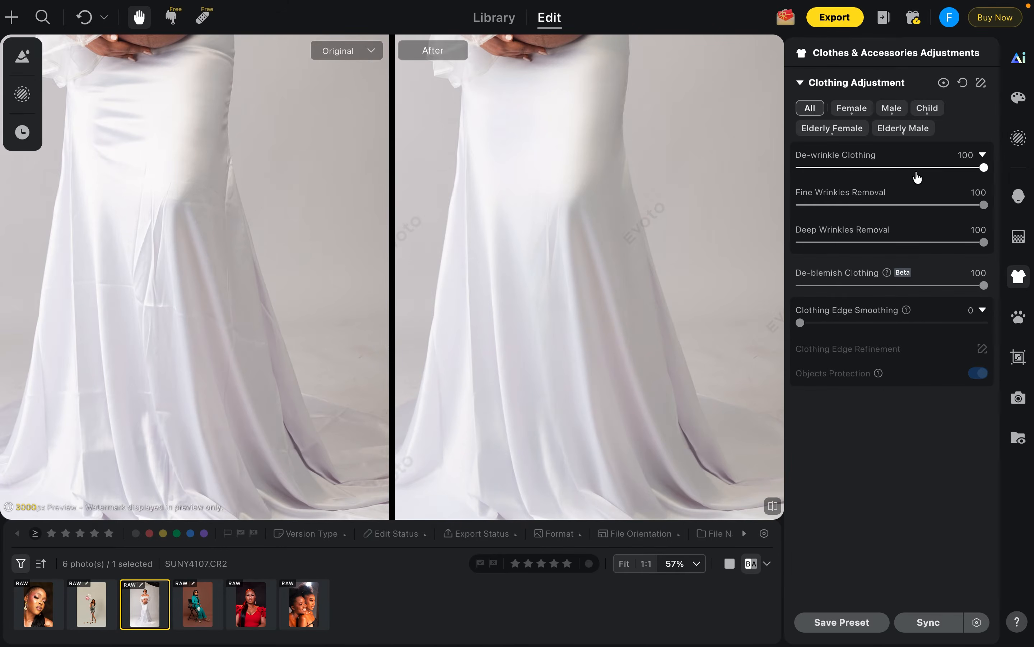
scroll(589, 153, "down", 4)
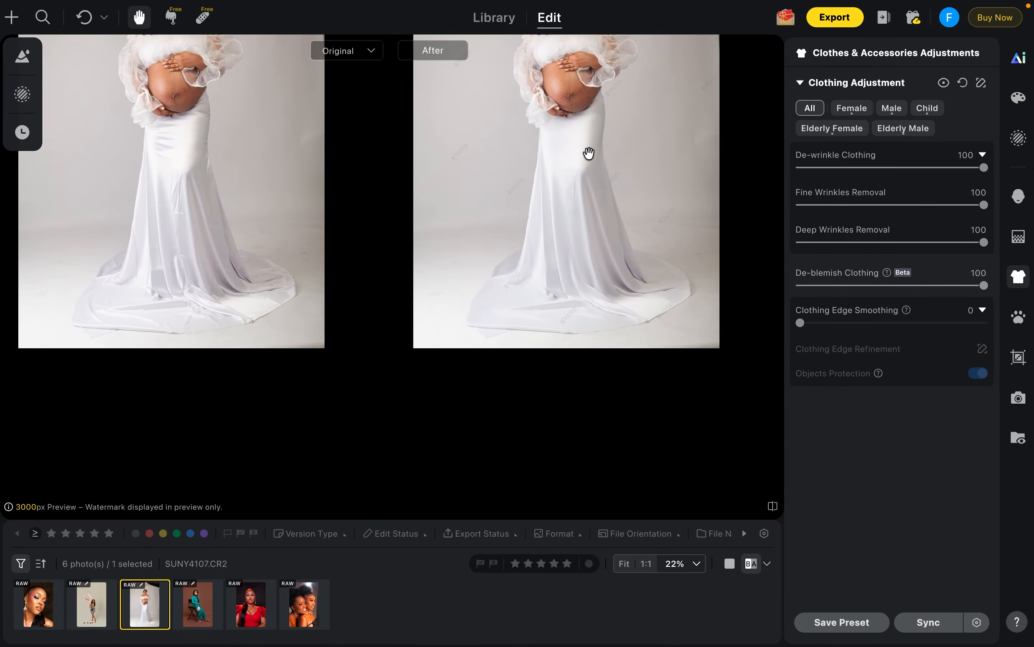
left_click_drag(589, 153, 586, 186)
scroll(555, 471, "up", 1)
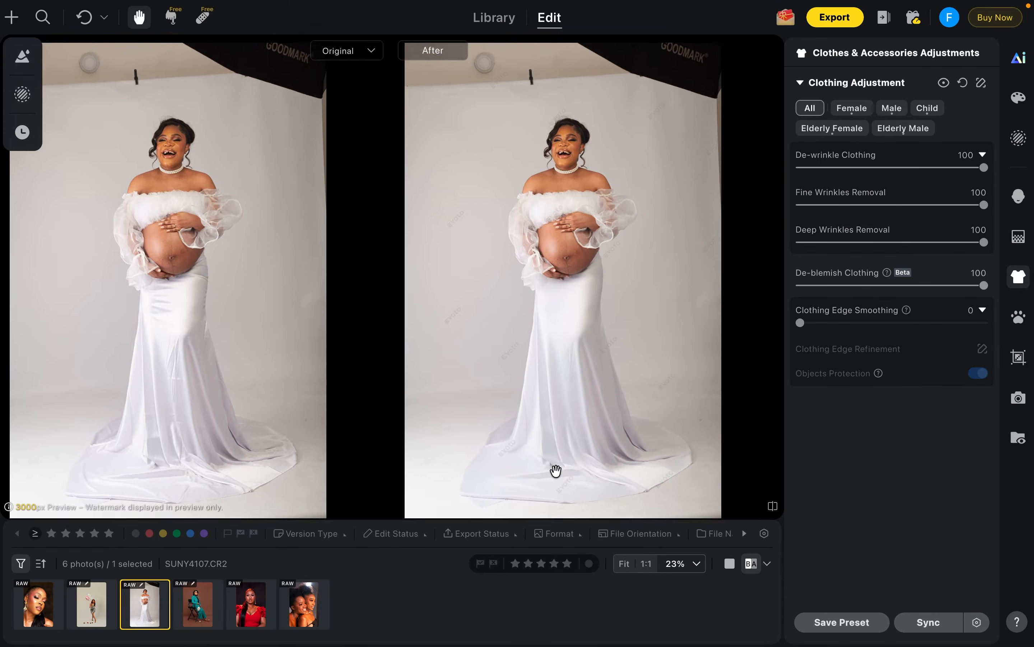
scroll(555, 471, "up", 5)
left_click_drag(552, 416, 531, 401)
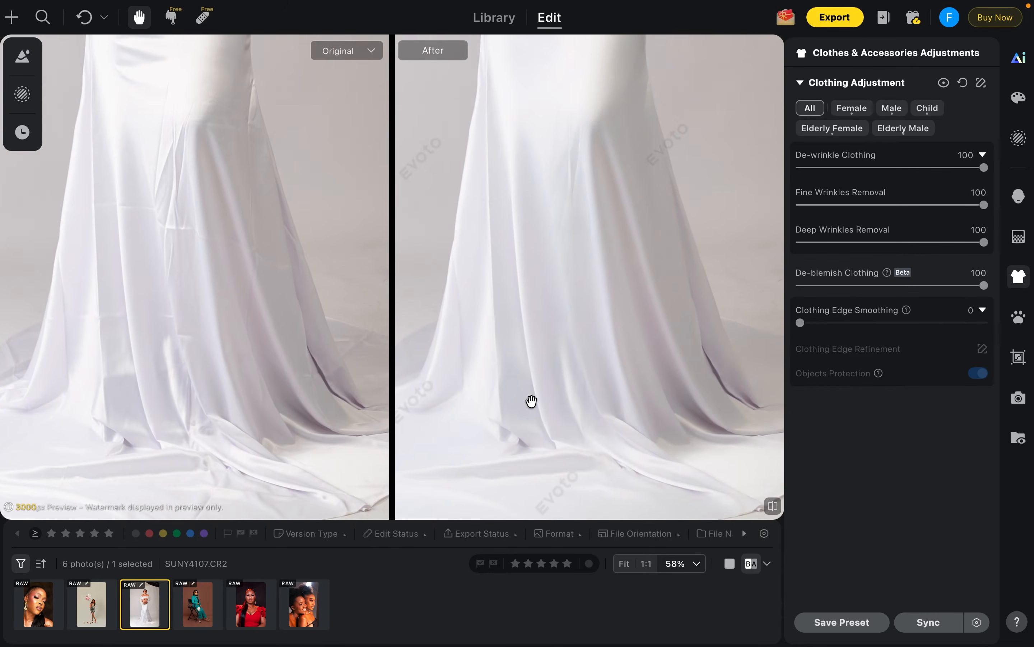
scroll(584, 203, "down", 3)
left_click_drag(598, 88, 594, 136)
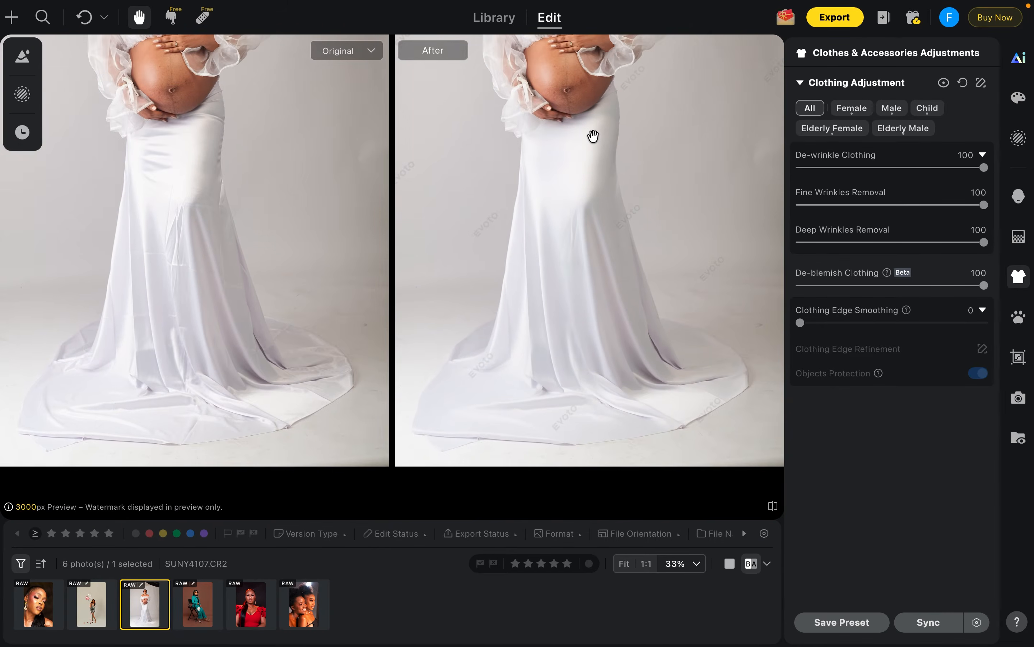
scroll(593, 136, "down", 2)
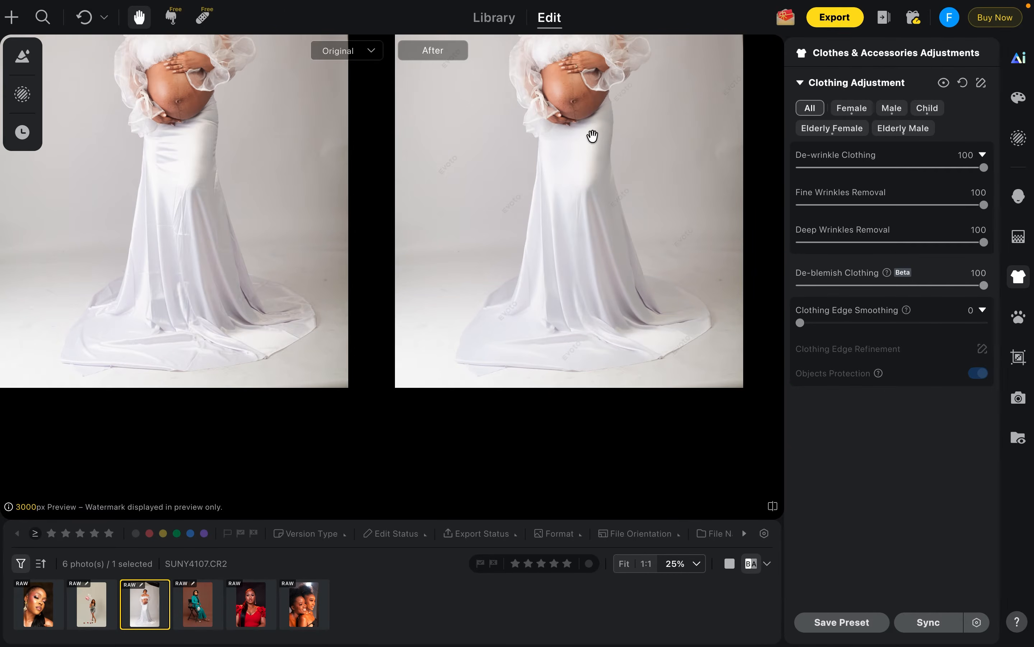
scroll(580, 160, "up", 4)
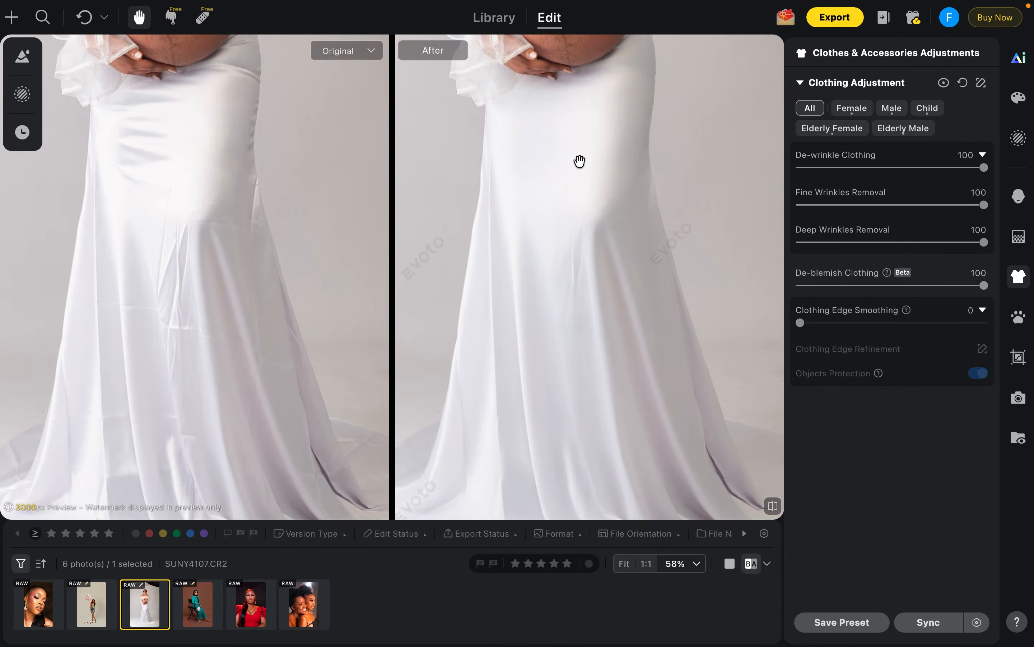
scroll(580, 161, "up", 2)
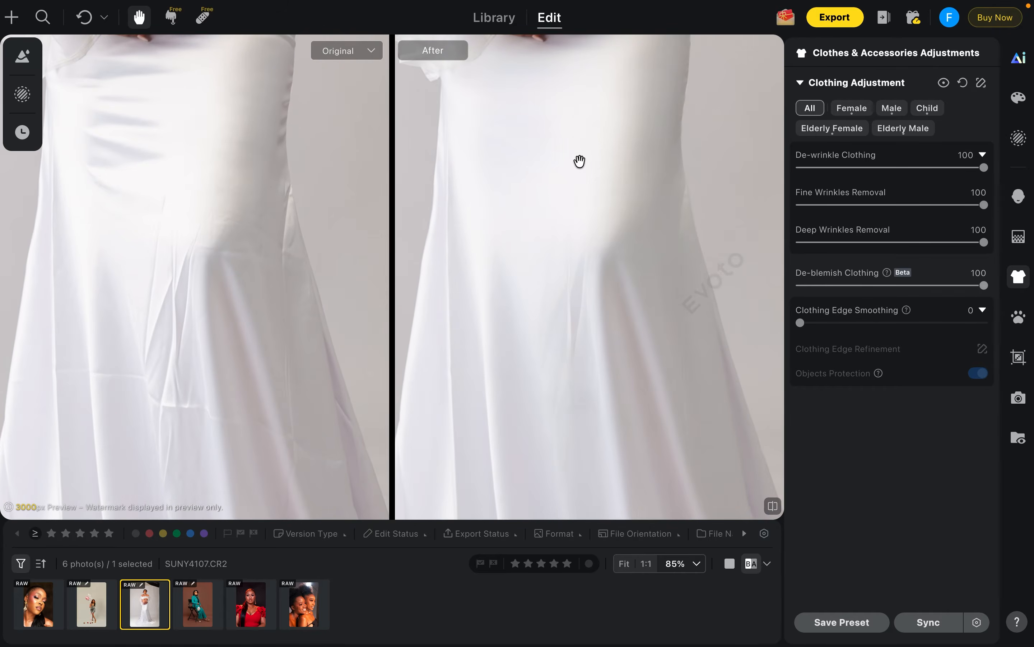
scroll(580, 161, "down", 1)
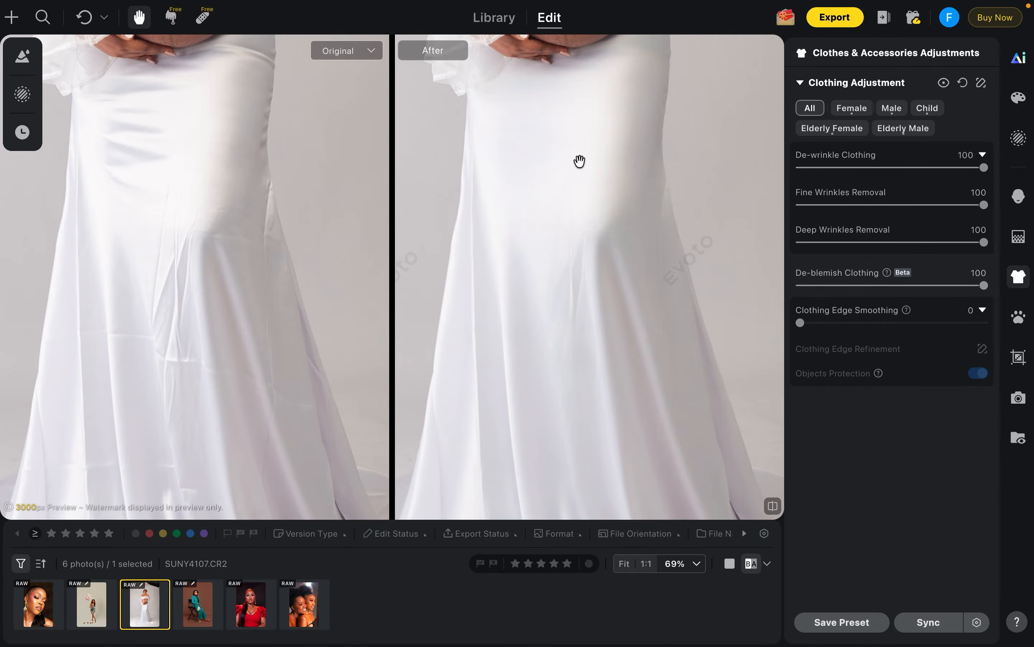
scroll(580, 161, "down", 3)
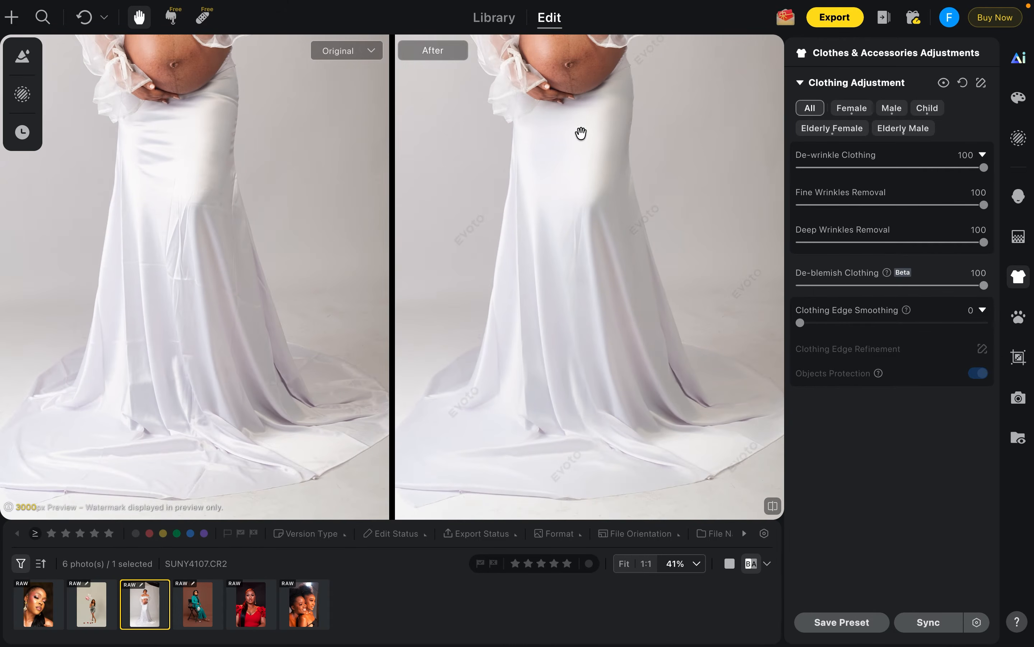
left_click_drag(581, 133, 597, 171)
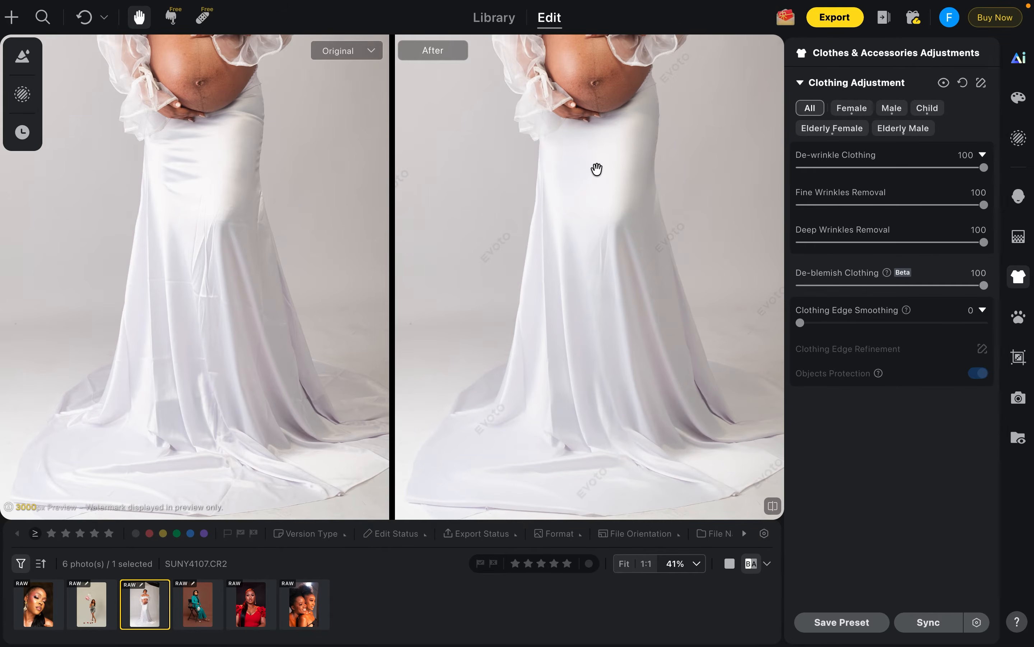
scroll(597, 169, "down", 3)
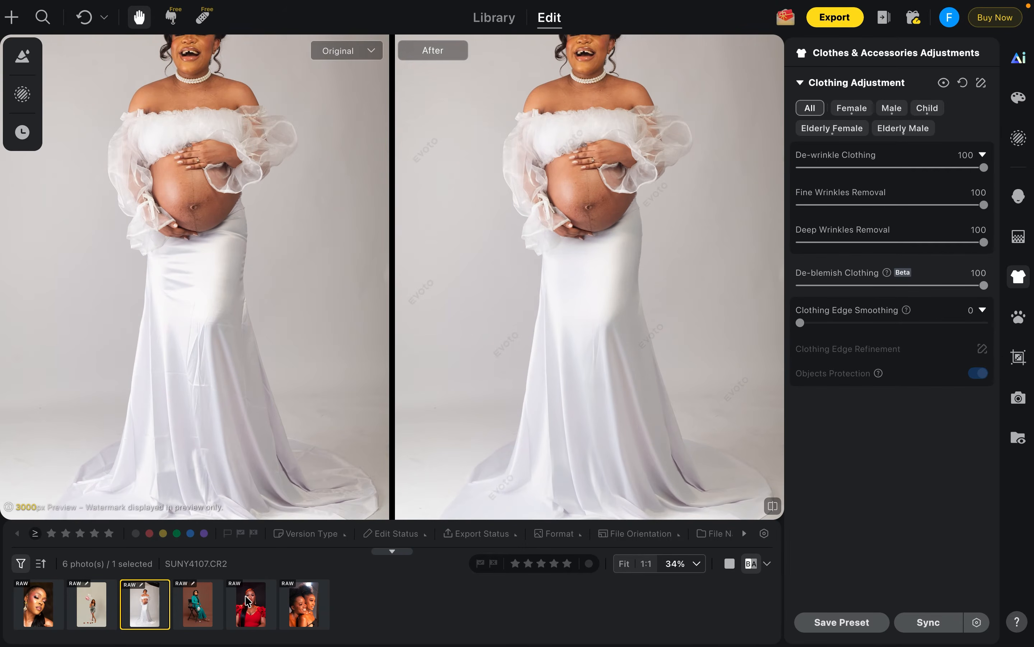
Step: Switch to the close-up portrait FRD00573.ARW and expand its Blemish Removal and Skin Retouching settings under Portrait Retouching
left_click(255, 605)
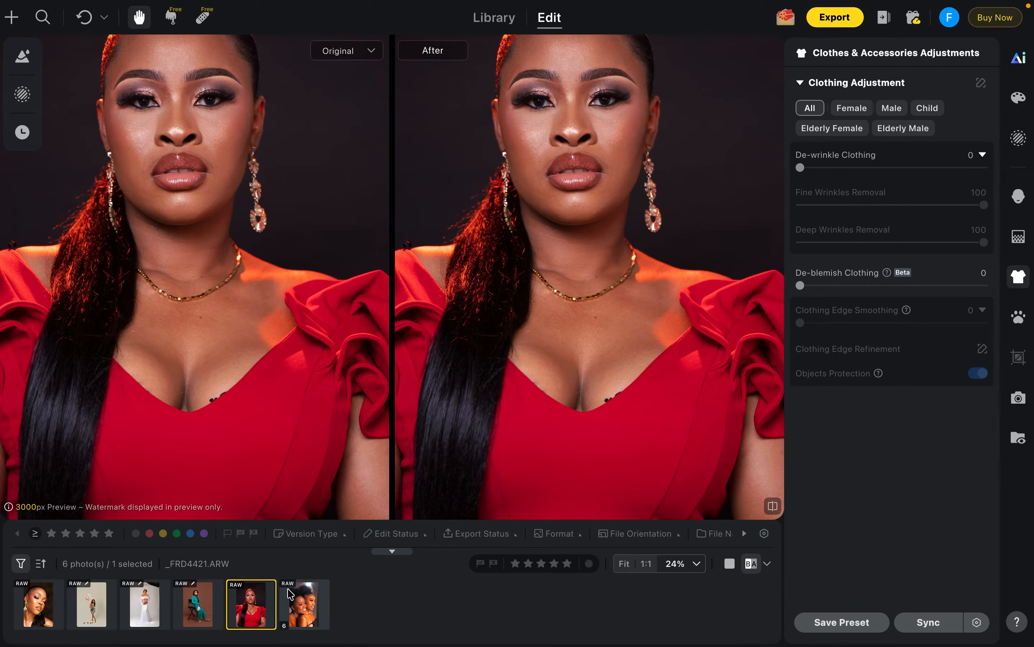
left_click(39, 604)
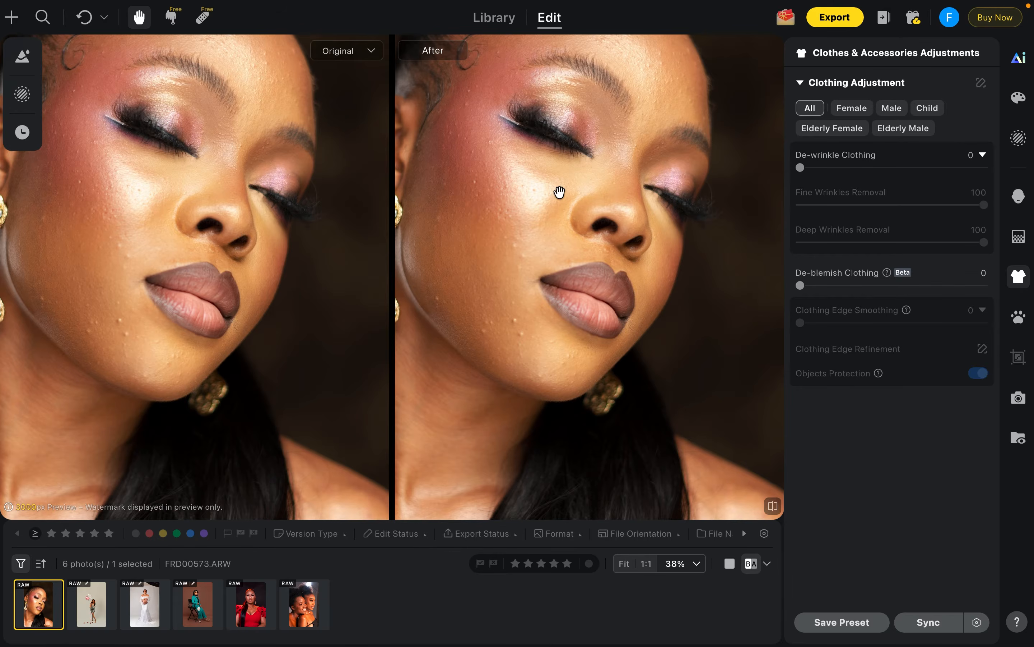
scroll(560, 196, "down", 5)
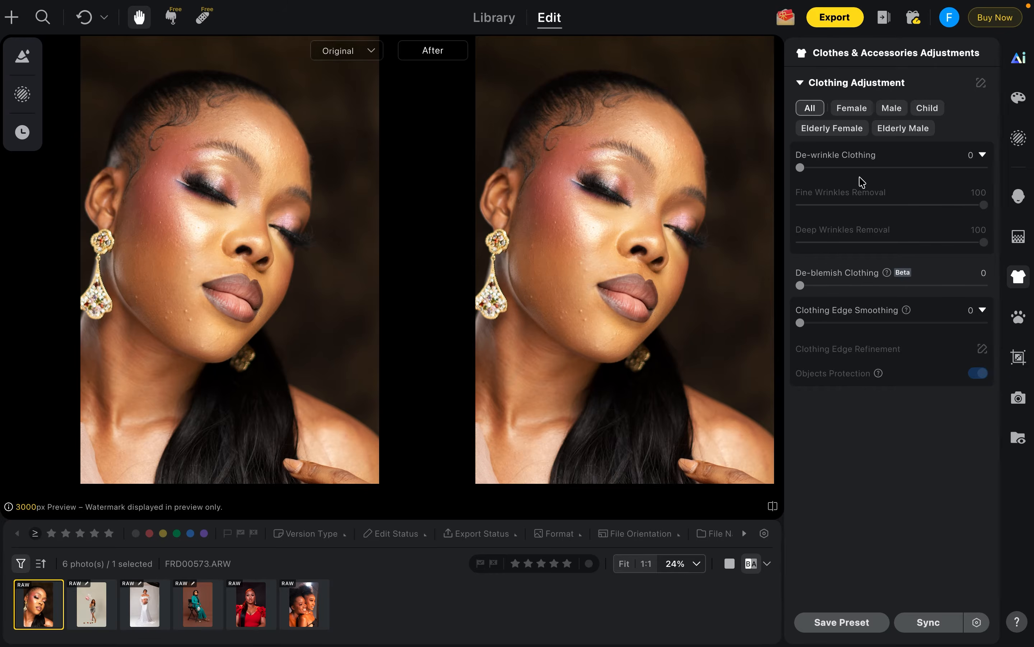
left_click(1020, 197)
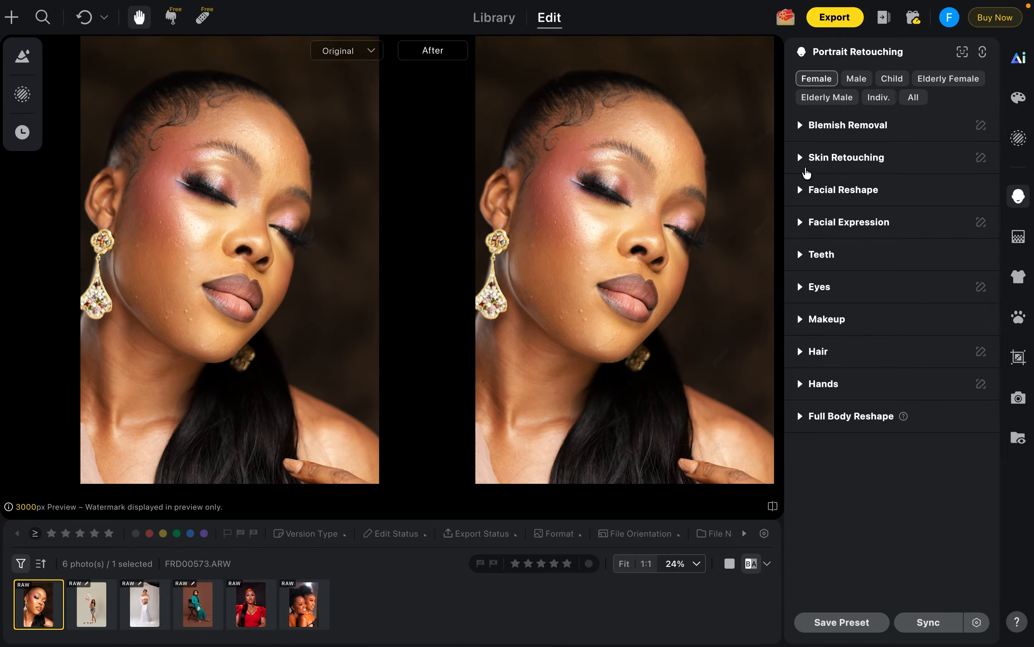
left_click(802, 127)
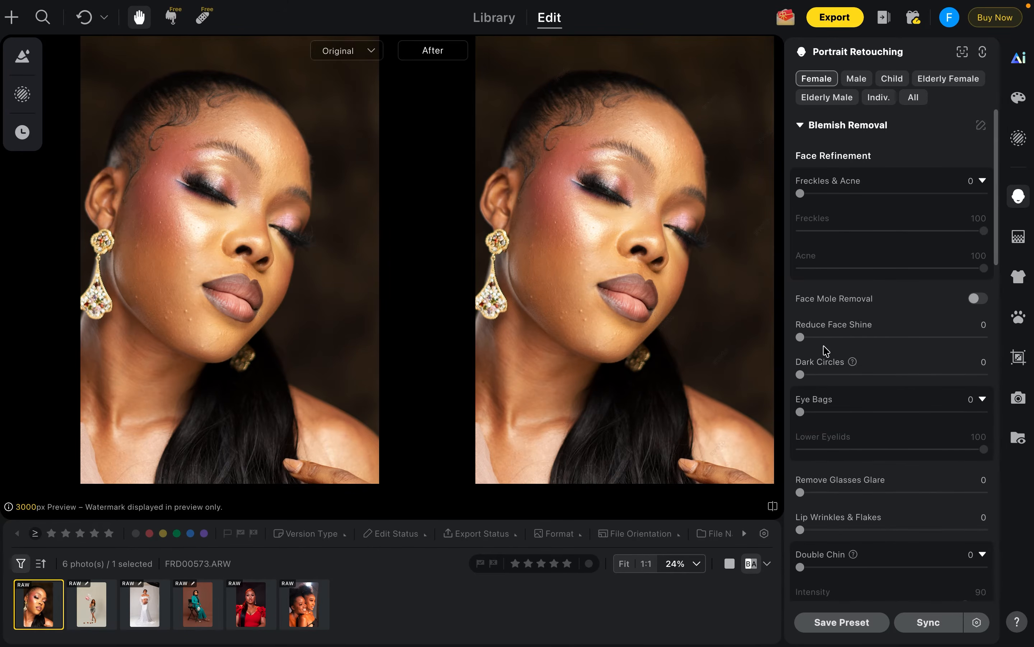
scroll(825, 367, "down", 8)
scroll(825, 368, "down", 10)
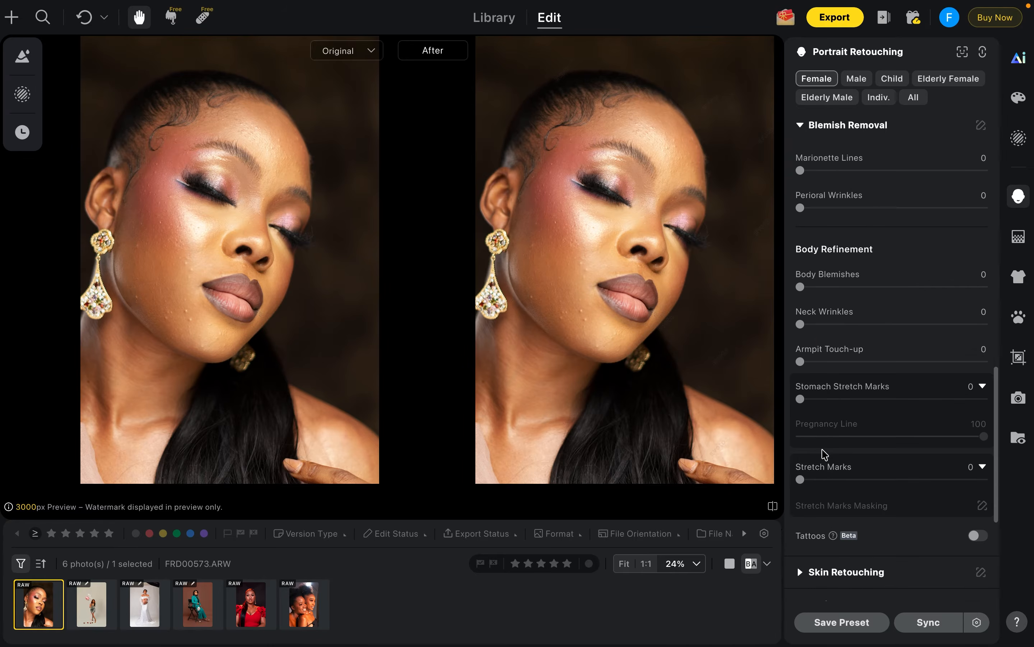
left_click(800, 366)
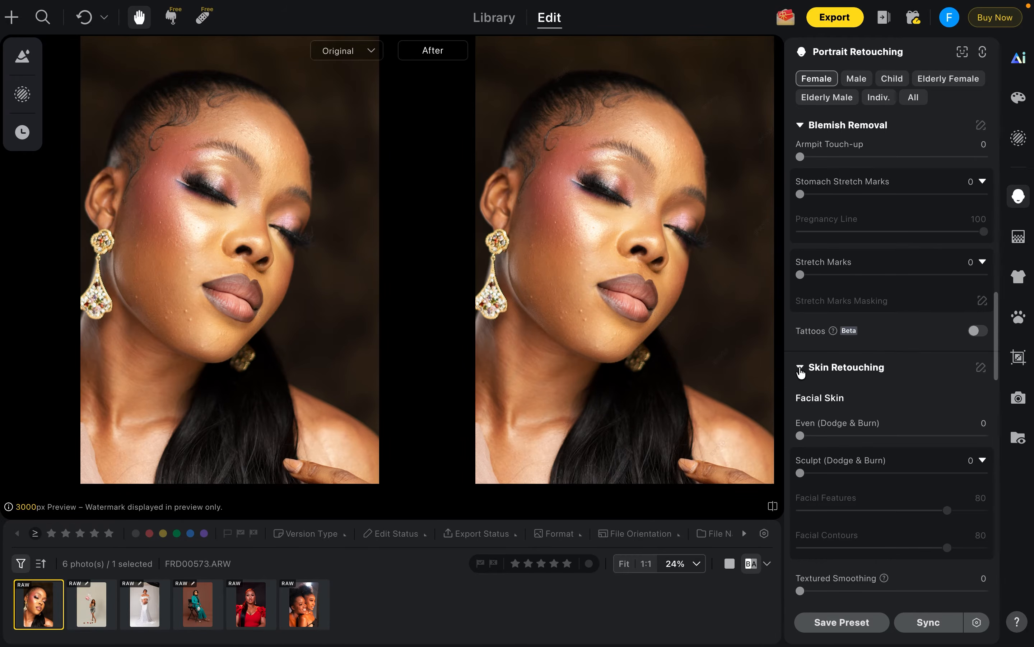
scroll(857, 226, "up", 5)
scroll(857, 227, "up", 5)
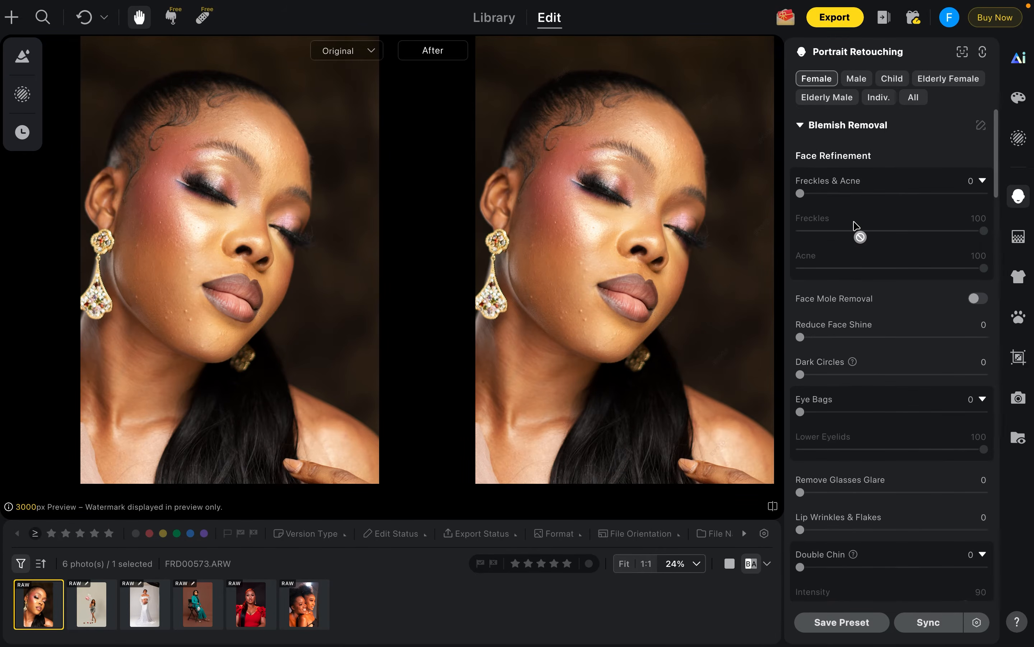
Step: Set Freckles & Acne to 55 for the face in the close-up portrait and inspect the cheek skin
scroll(598, 272, "up", 4)
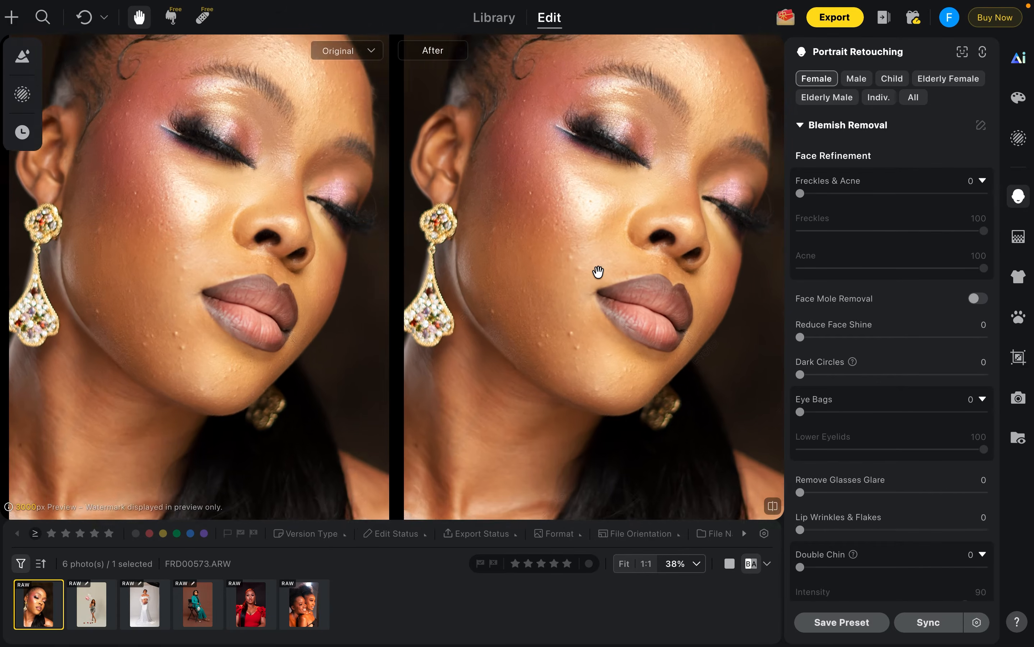
scroll(599, 272, "up", 1)
left_click_drag(598, 271, 587, 331)
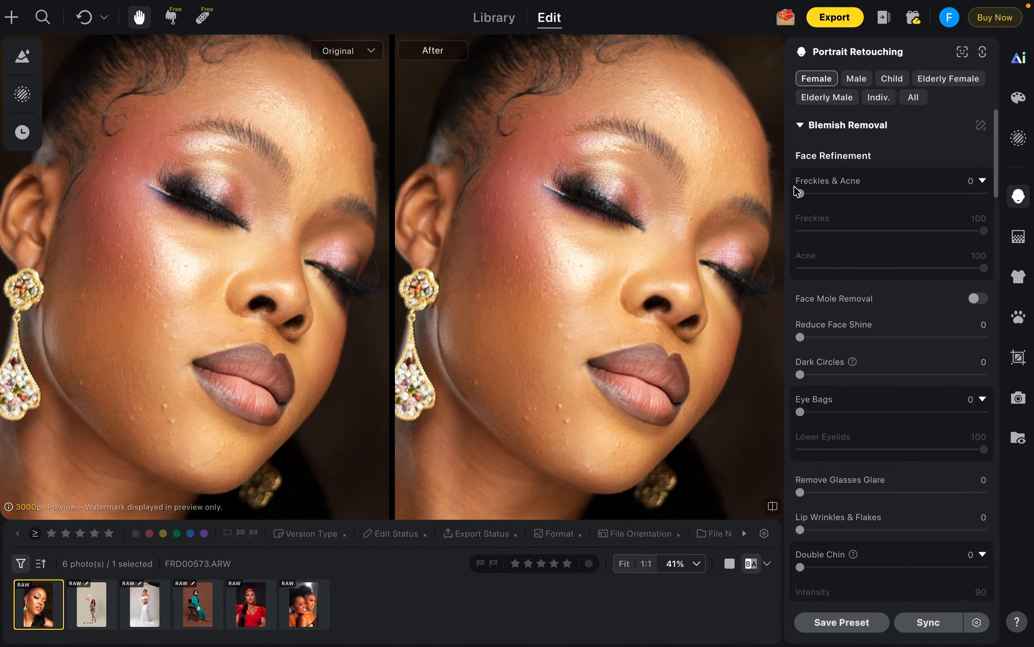
left_click_drag(801, 196, 902, 193)
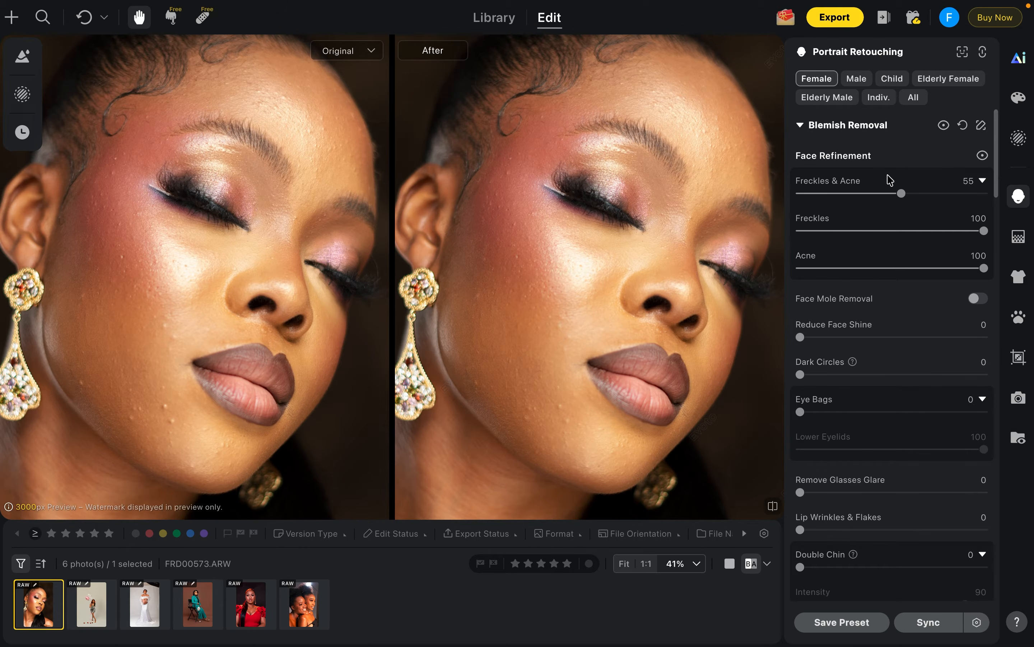
scroll(558, 294, "up", 1)
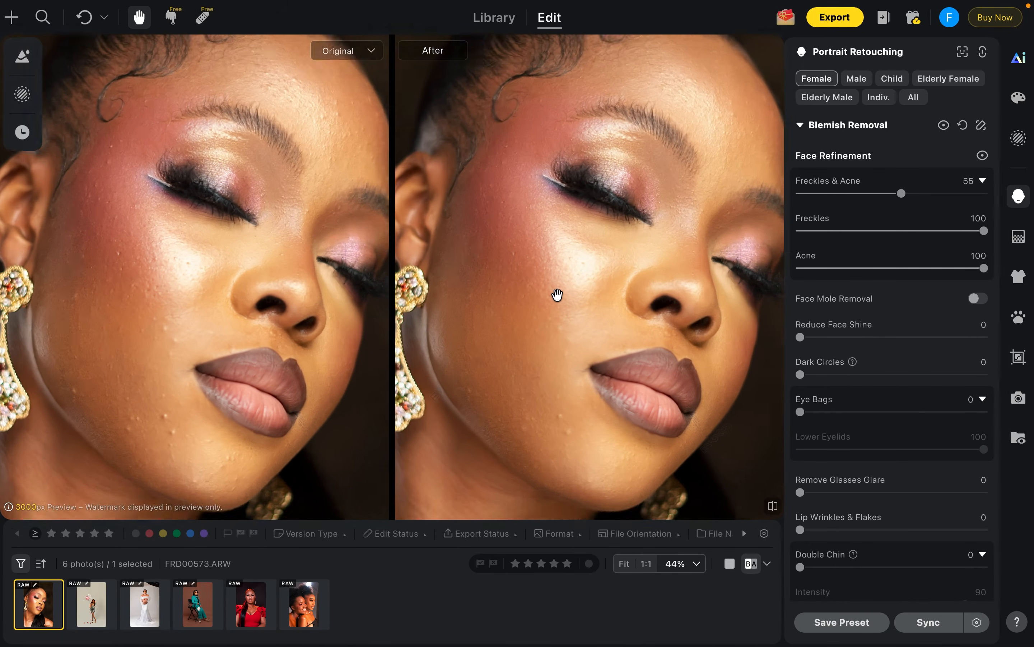
Step: Set Freckles & Acne to 100 for the close-up portrait and inspect the cheek skin against the original
scroll(558, 294, "up", 1)
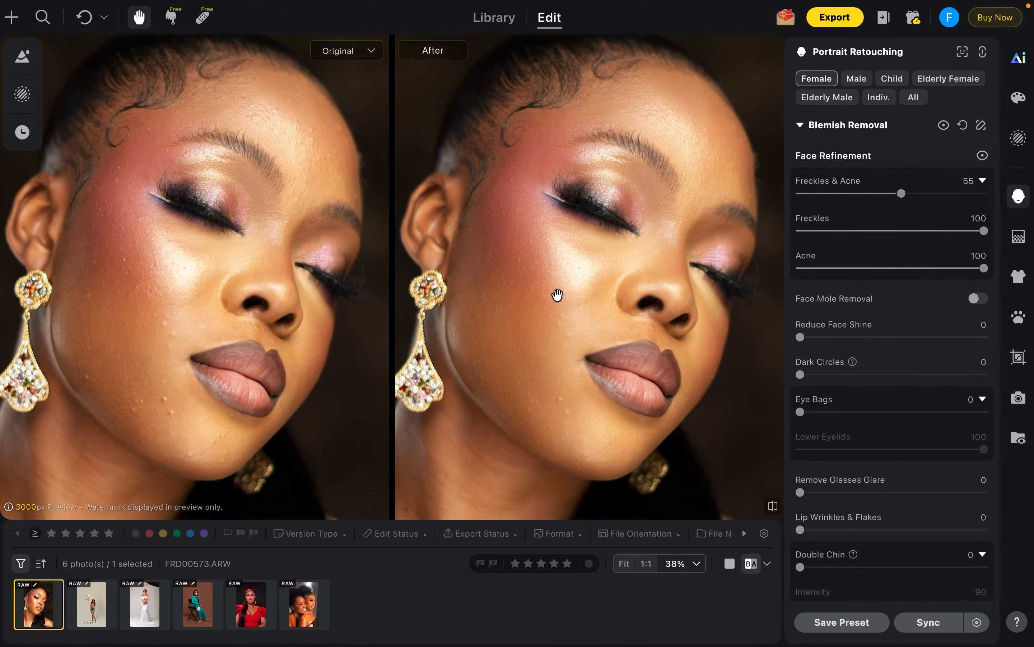
scroll(558, 294, "down", 3)
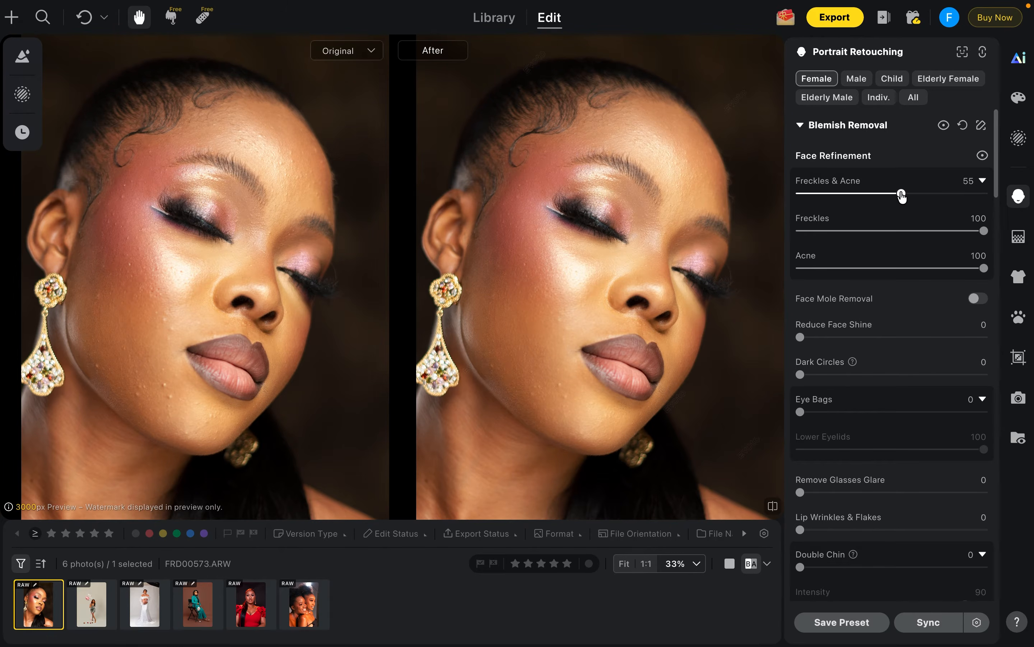
left_click_drag(901, 193, 985, 193)
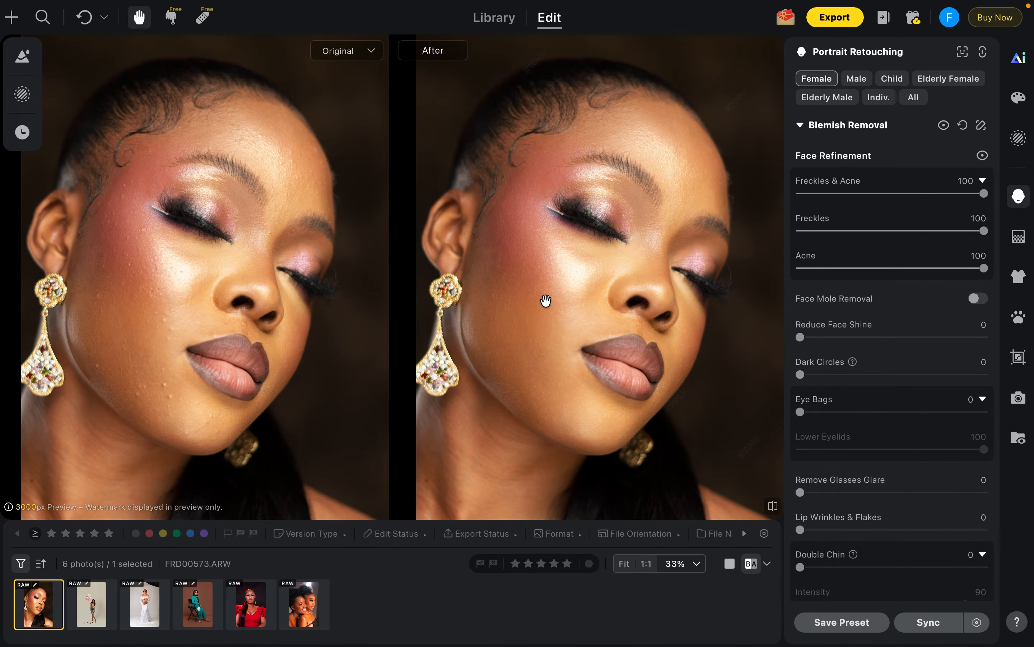
scroll(546, 301, "up", 3)
scroll(546, 301, "down", 3)
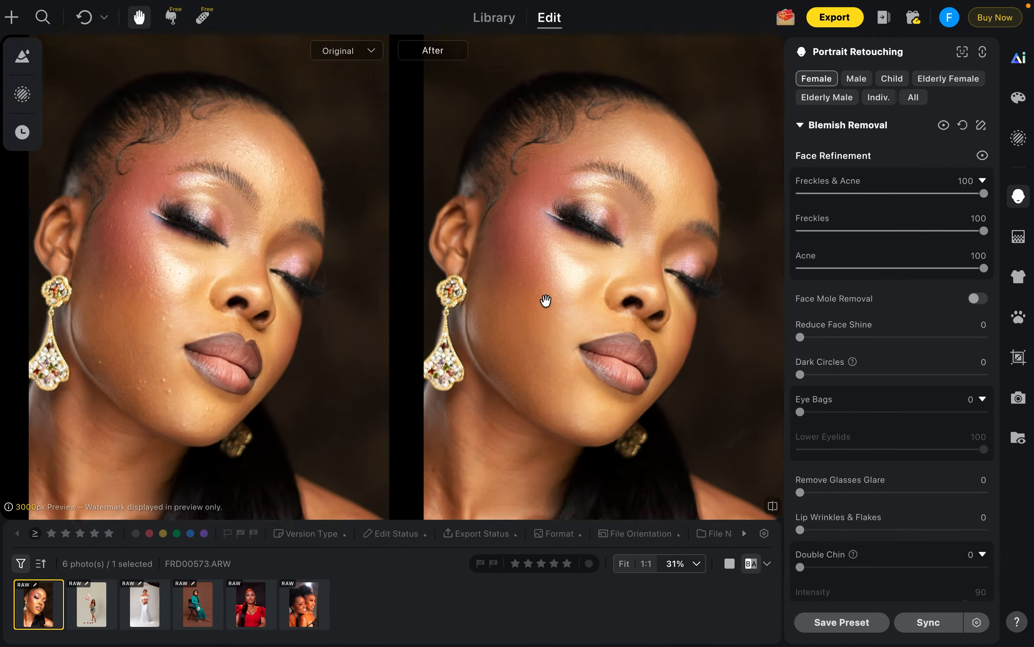
scroll(546, 301, "up", 5)
scroll(546, 300, "up", 2)
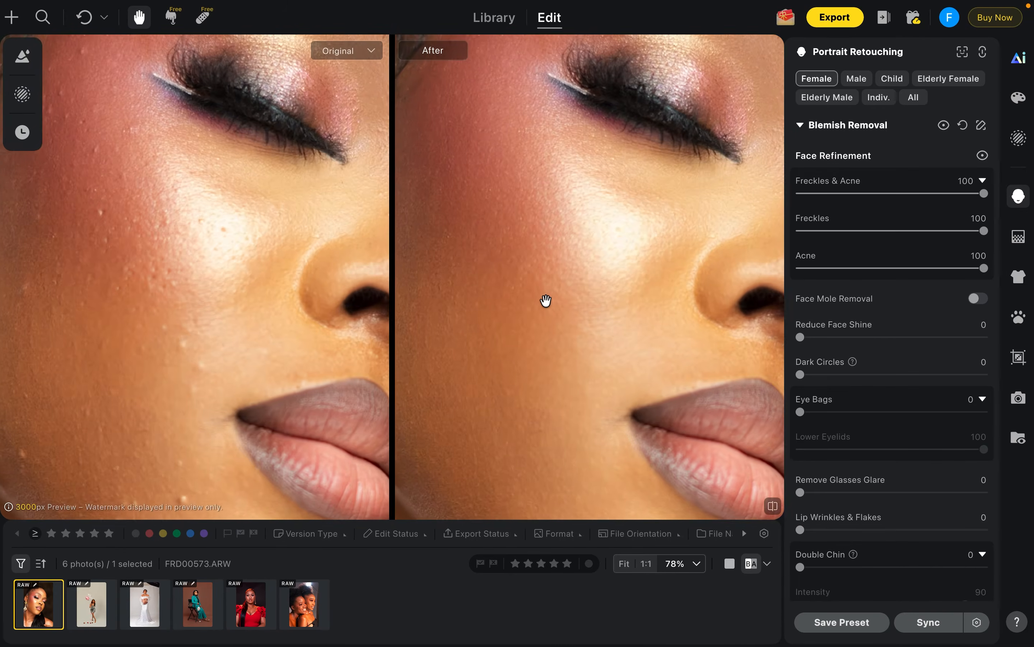
scroll(546, 301, "down", 4)
scroll(546, 301, "down", 1)
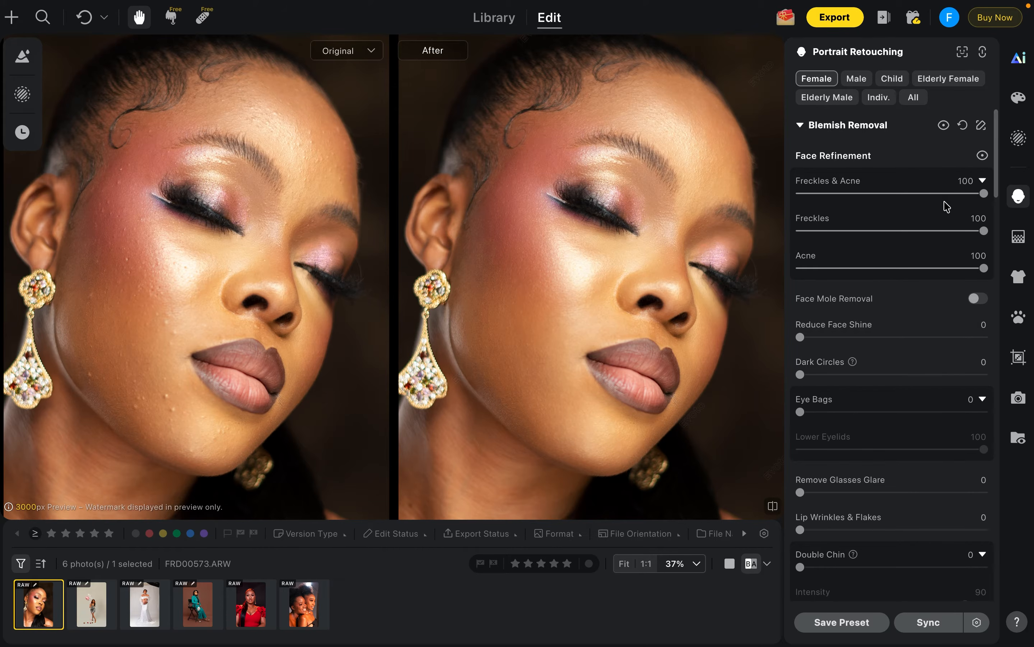
Step: Review the Blemish Removal options for face refinement, facial wrinkles and body refinement, through to the Facial Skin settings of Skin Retouching
scroll(908, 305, "down", 2)
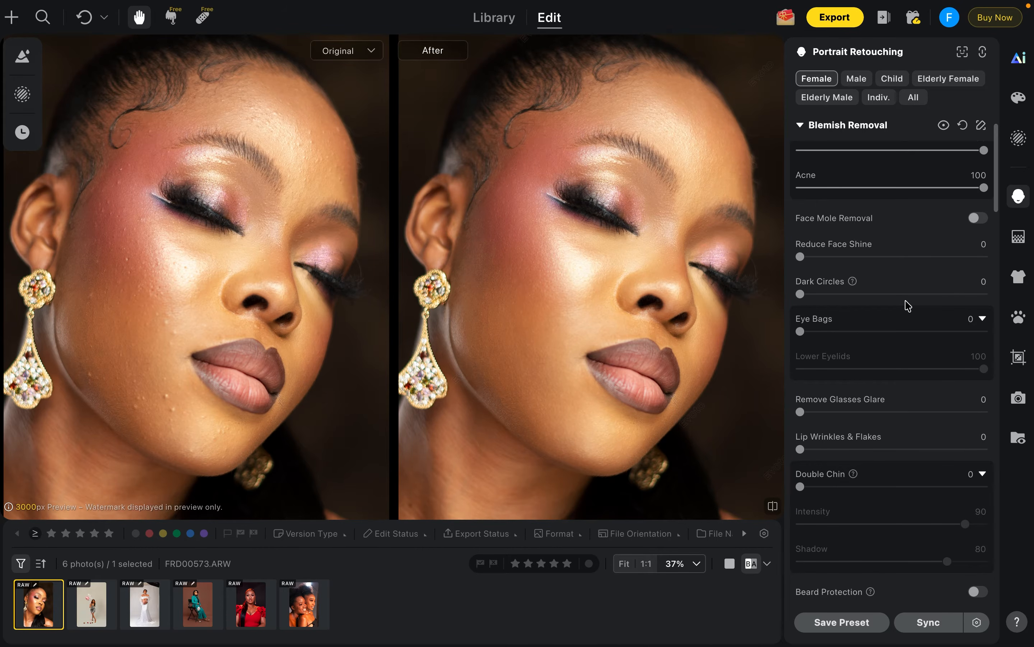
scroll(909, 306, "down", 2)
scroll(908, 306, "down", 2)
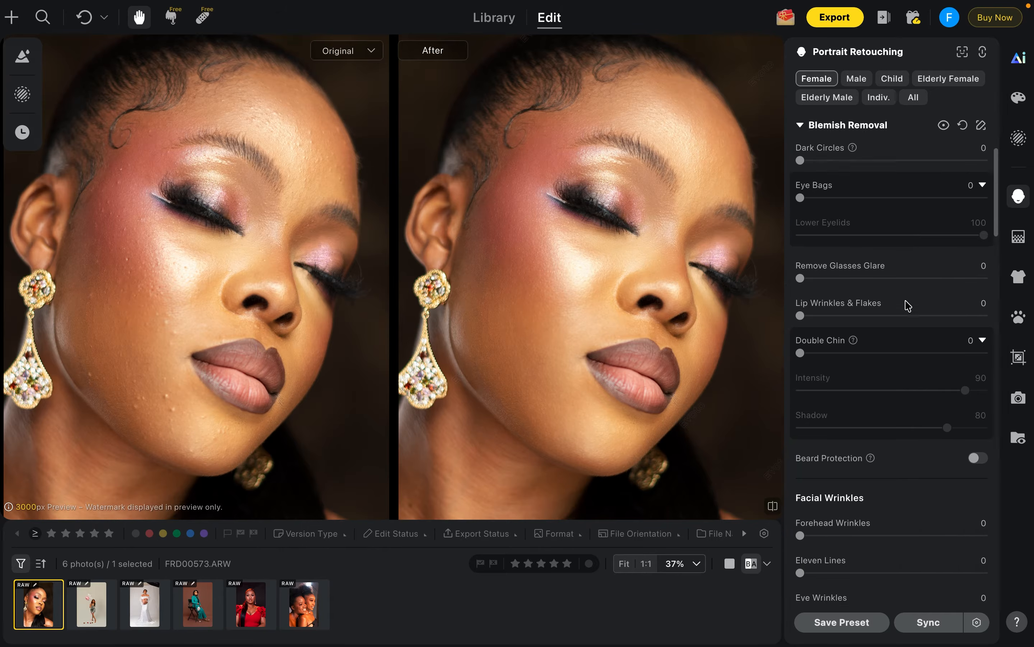
scroll(908, 305, "up", 6)
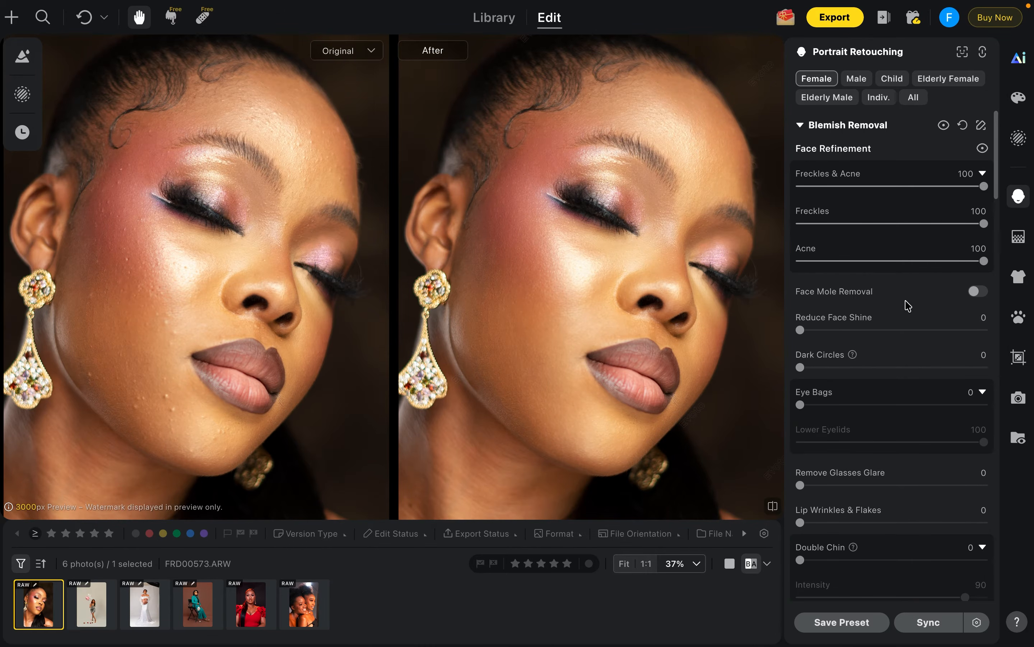
scroll(908, 306, "down", 10)
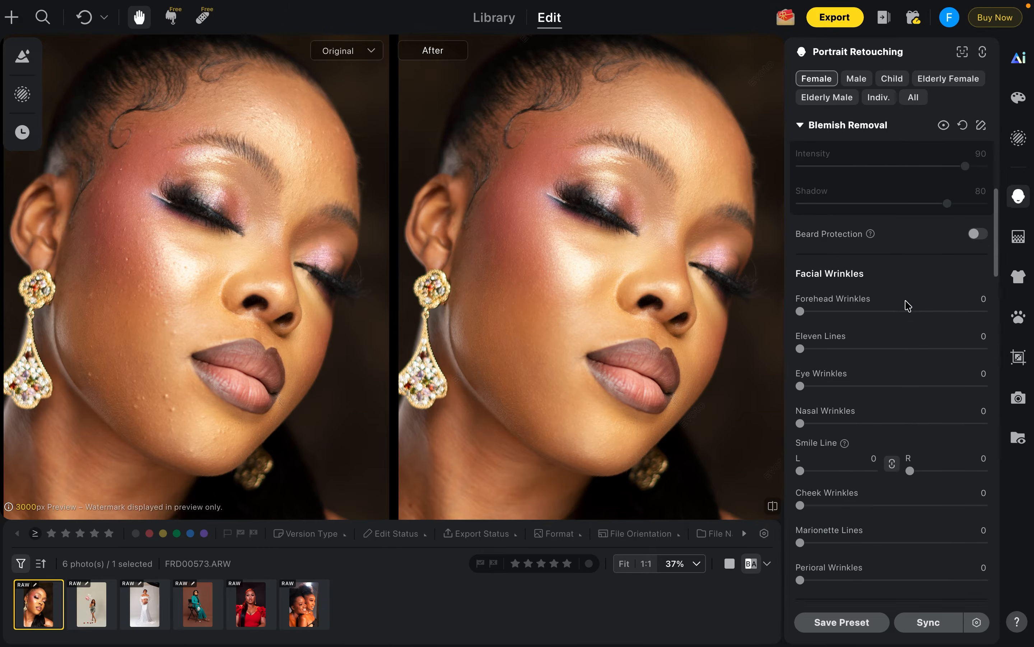
scroll(879, 277, "down", 2)
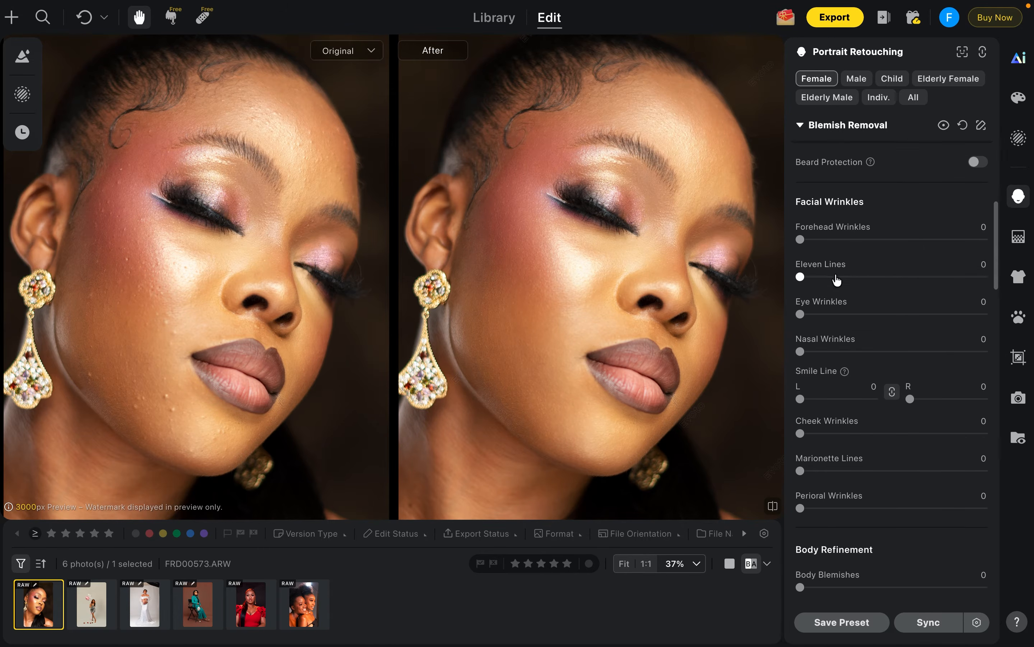
scroll(835, 327, "down", 5)
scroll(836, 332, "up", 8)
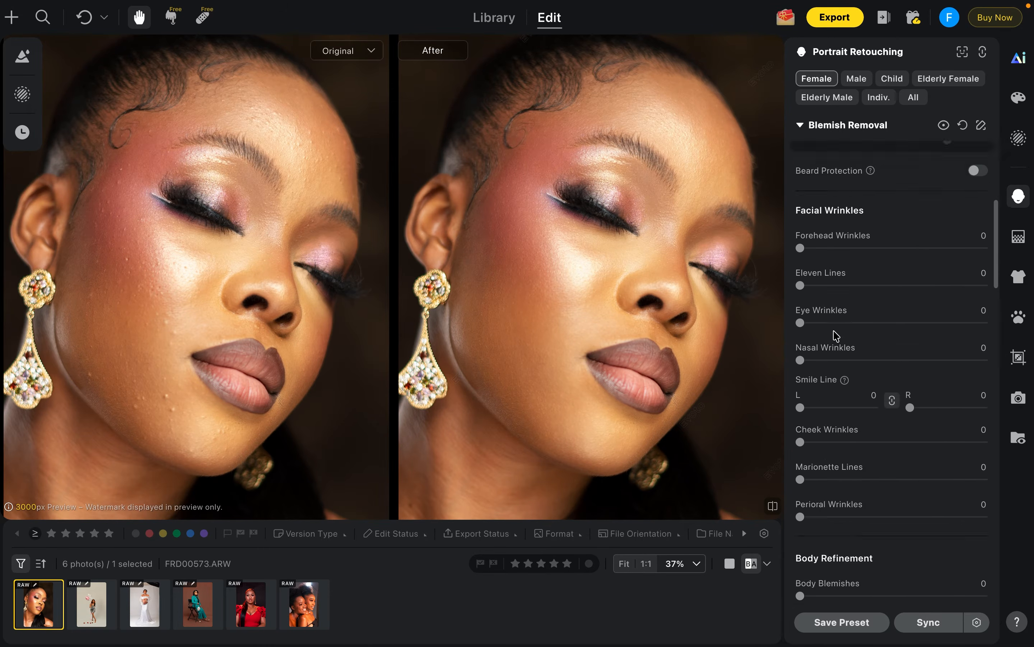
scroll(836, 335, "down", 5)
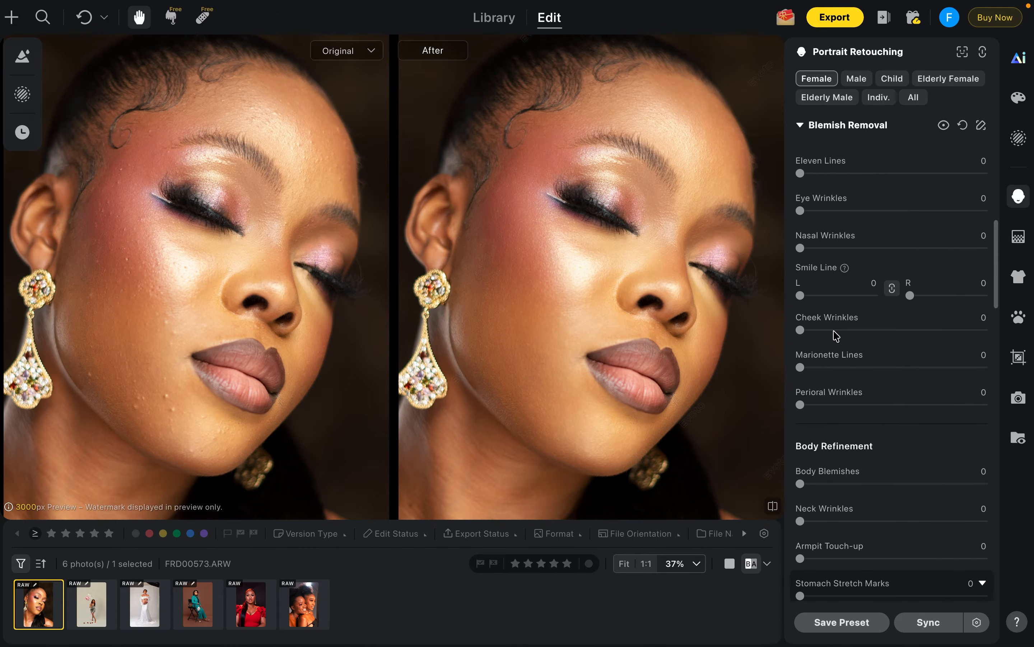
scroll(837, 335, "down", 4)
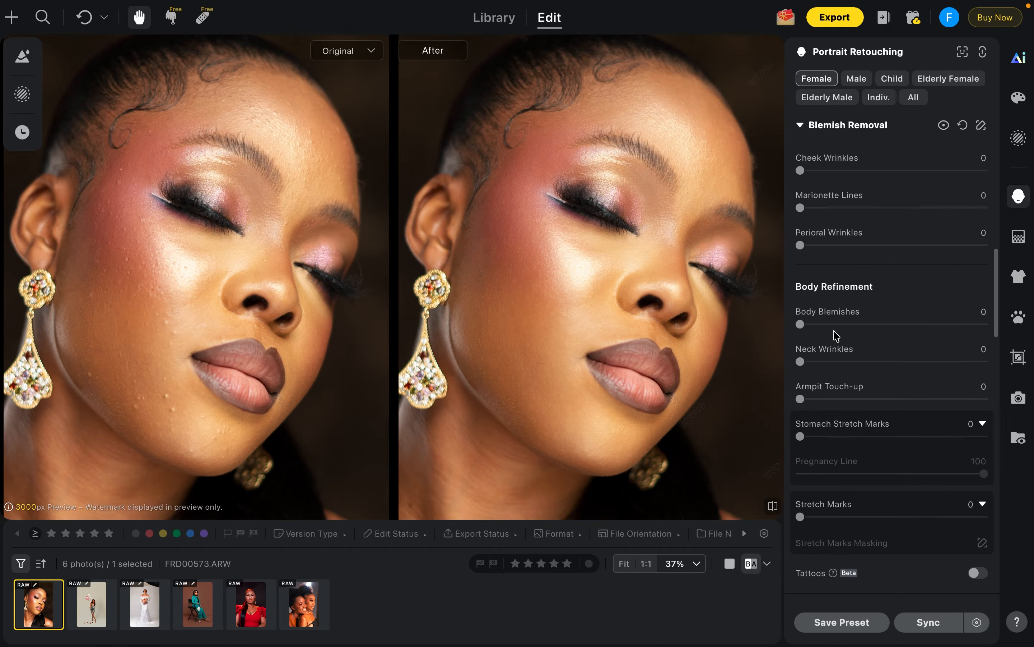
scroll(848, 277, "down", 7)
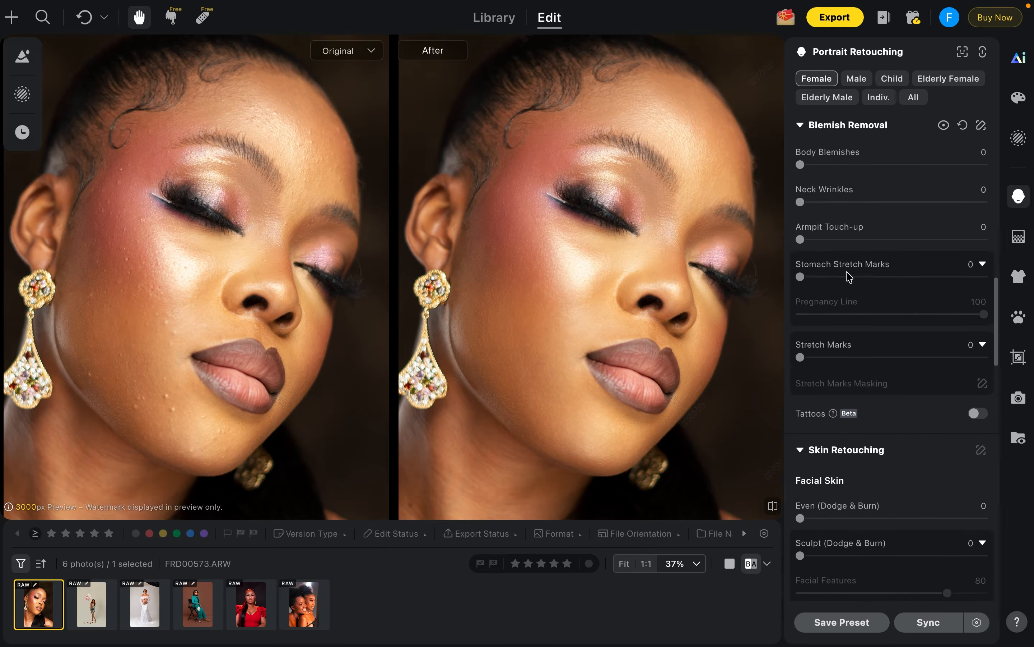
scroll(848, 277, "down", 2)
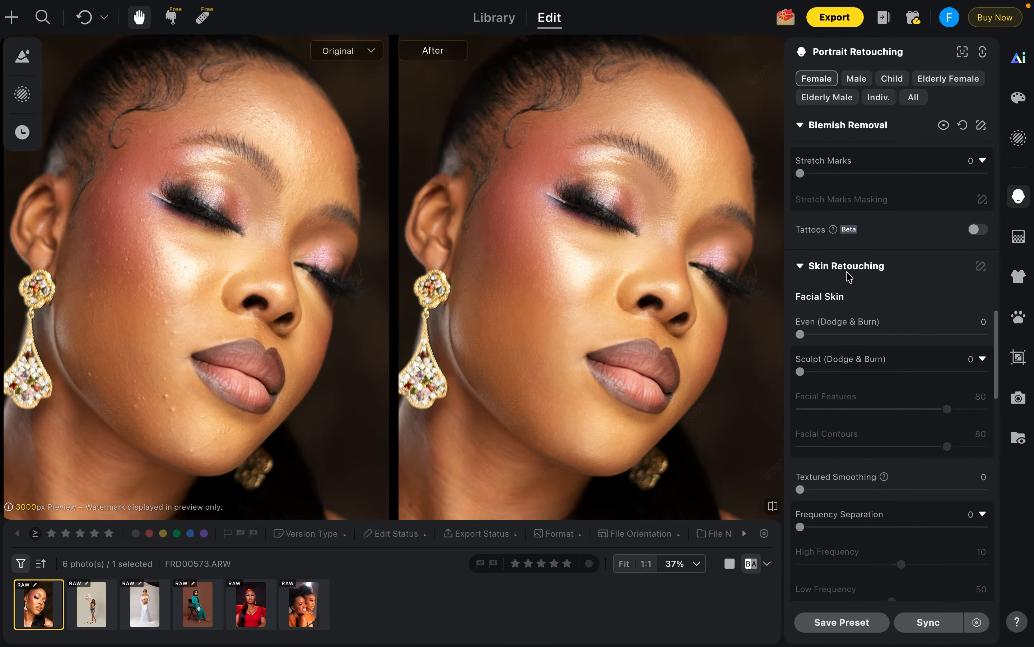
scroll(861, 229, "down", 1)
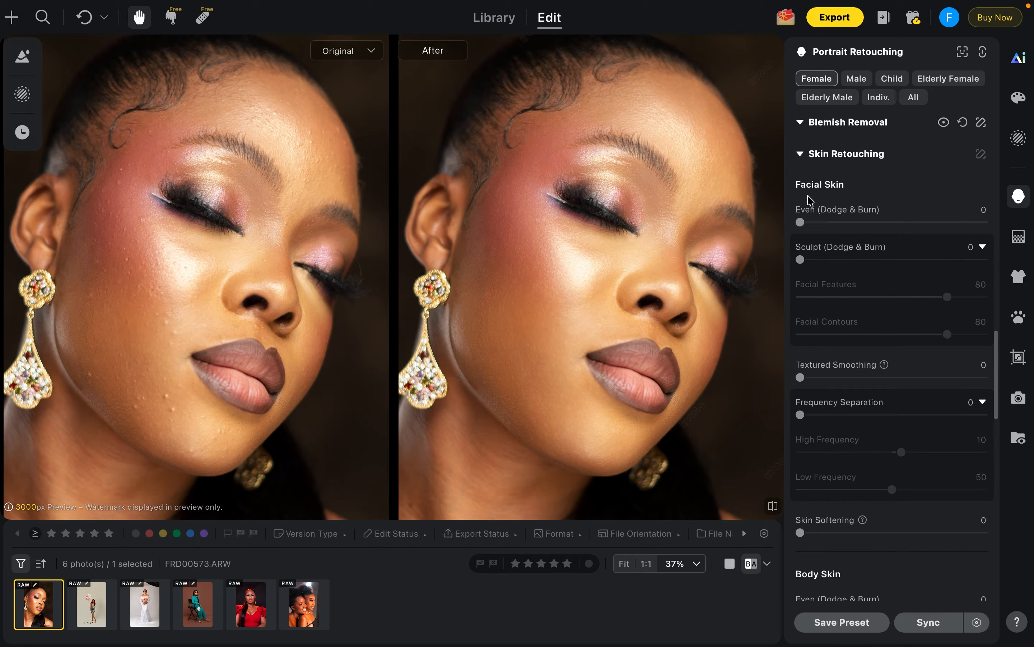
Step: Set Even (Dodge & Burn) for the facial skin to 51 and compare the face with Skin Retouching off and on
mouse_move(908, 223)
left_mouse_down()
mouse_move(879, 222)
mouse_move(938, 223)
mouse_move(886, 224)
mouse_move(895, 223)
left_mouse_up()
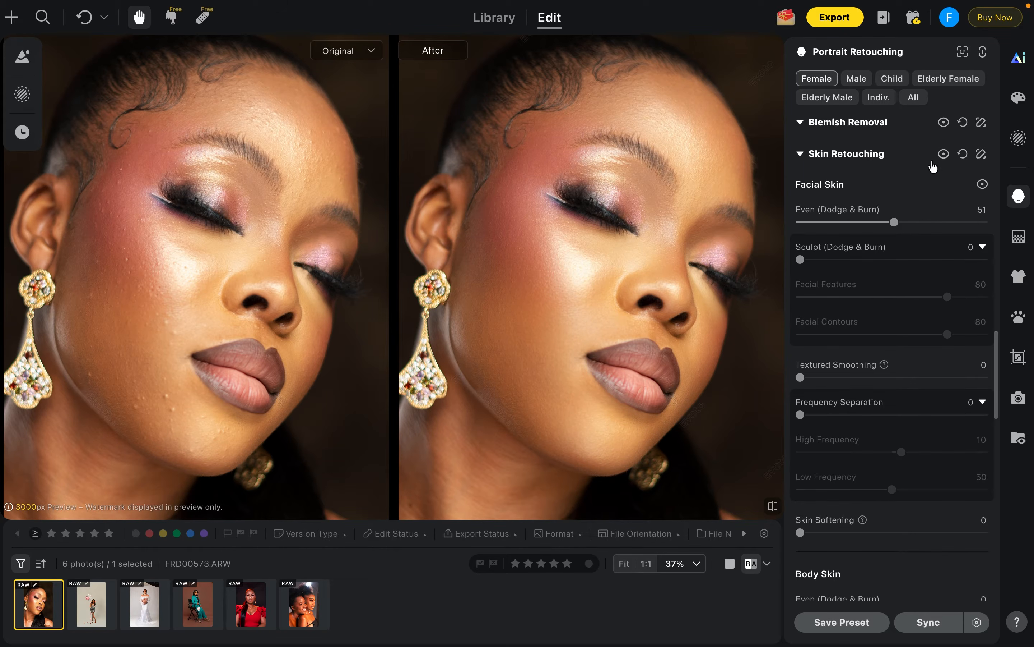
left_click(944, 155)
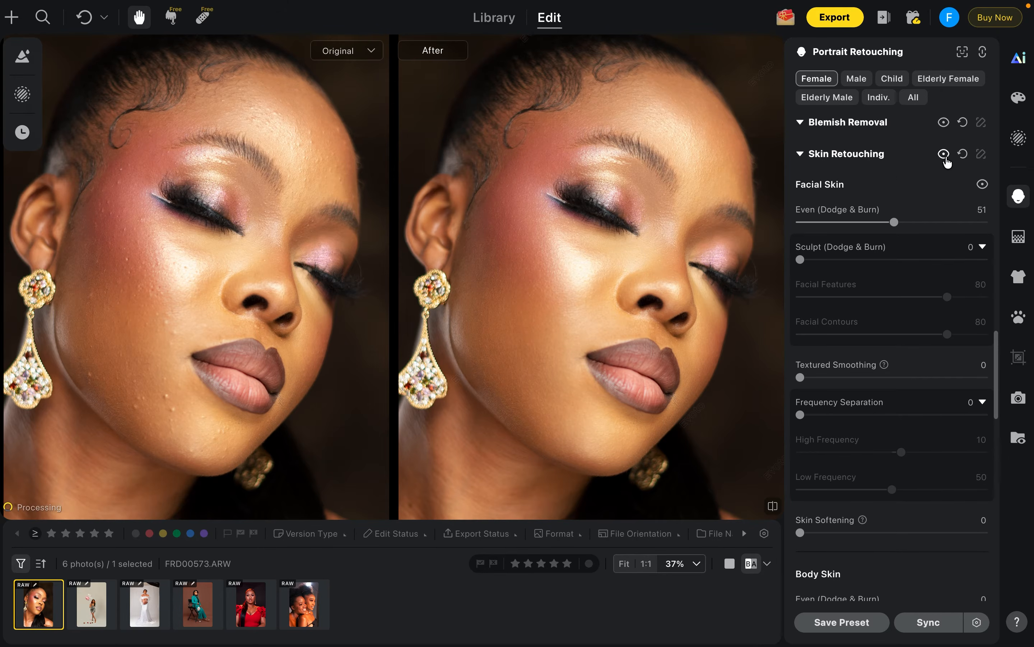
left_click(945, 155)
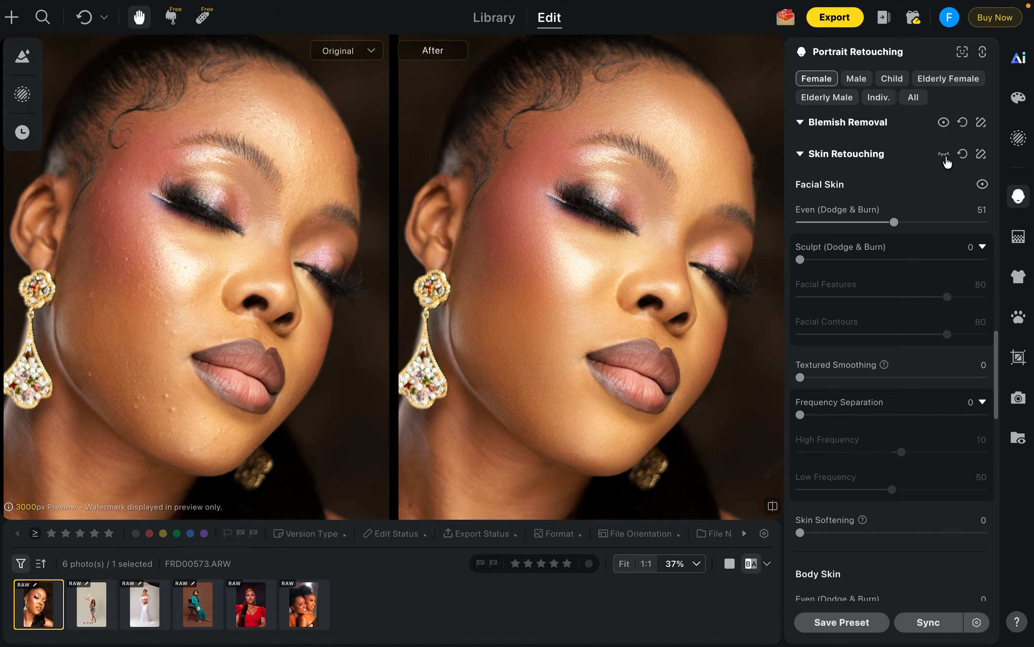
left_click(945, 154)
Step: Set the facial Even (Dodge & Burn) to 100 and repeatedly compare the face with Skin Retouching off and on
left_click_drag(895, 222, 986, 223)
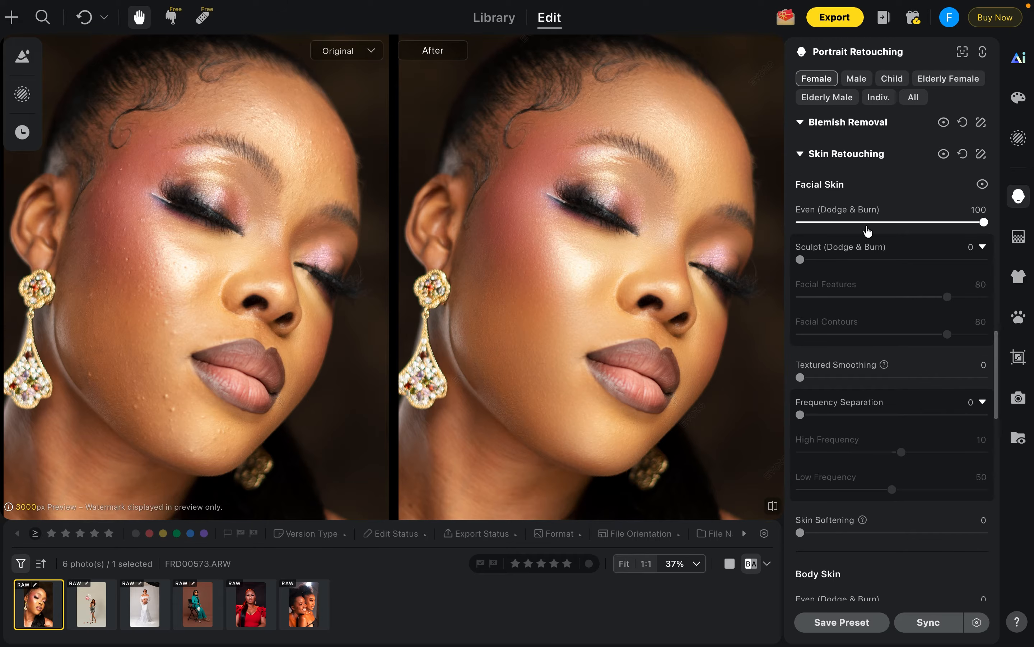
left_click(944, 155)
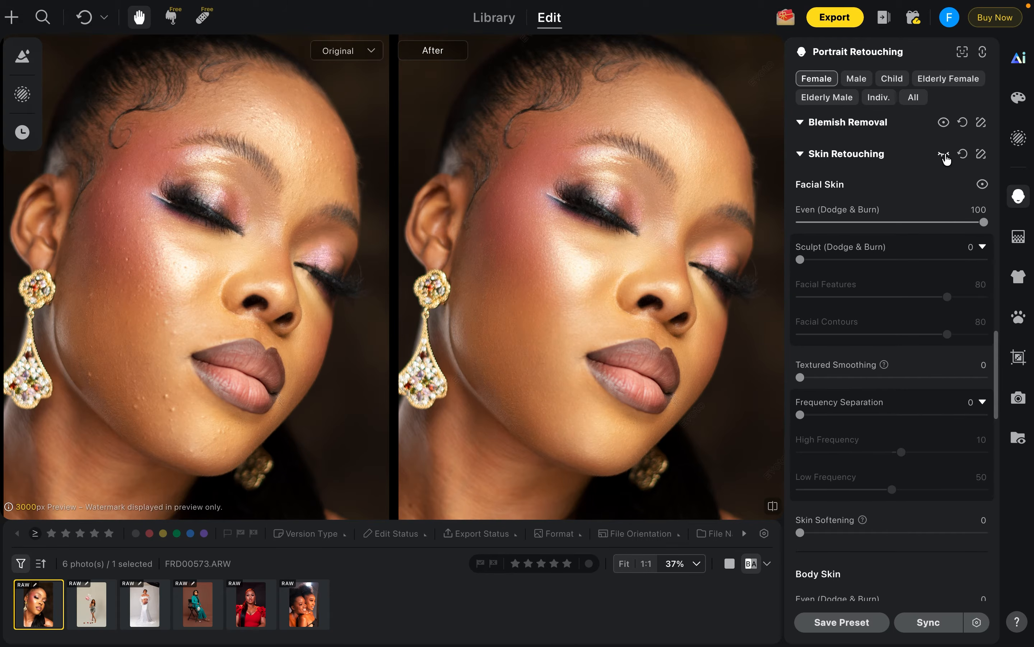
left_click(945, 155)
left_click(945, 155)
left_click(945, 155)
left_click(945, 156)
left_click(945, 156)
left_click(945, 156)
left_click(945, 156)
left_click(945, 156)
left_click(945, 156)
left_click(945, 156)
left_click(945, 155)
left_click(945, 156)
left_click(945, 156)
left_click(945, 155)
left_click(945, 156)
left_click(945, 155)
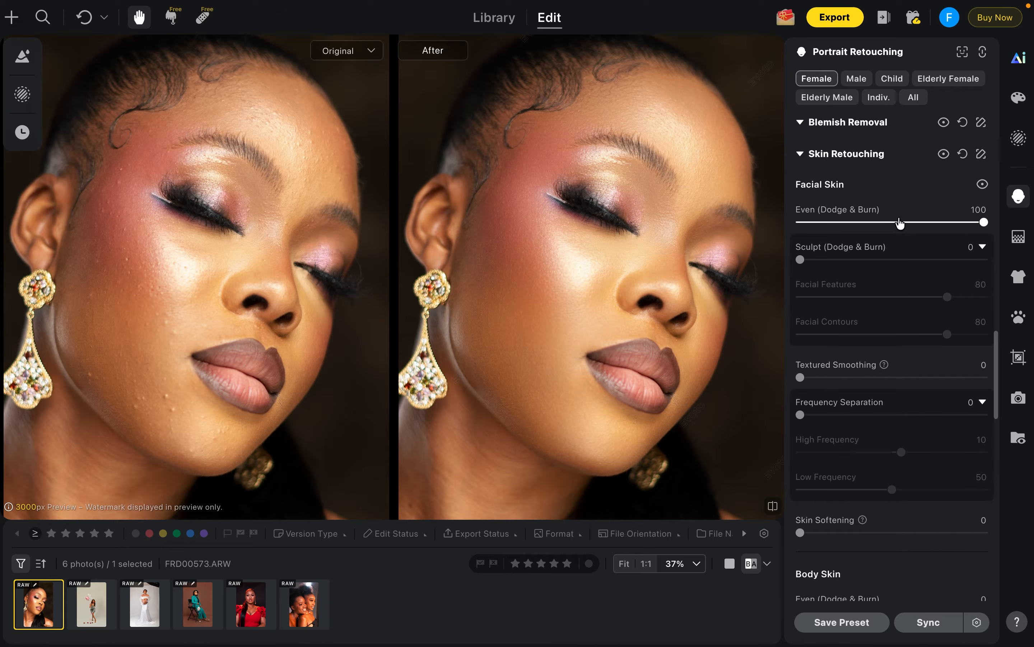
Step: Set the facial Sculpt (Dodge & Burn) to 64 and compare the portrait with the Facial Skin adjustments off and on
left_click(864, 259)
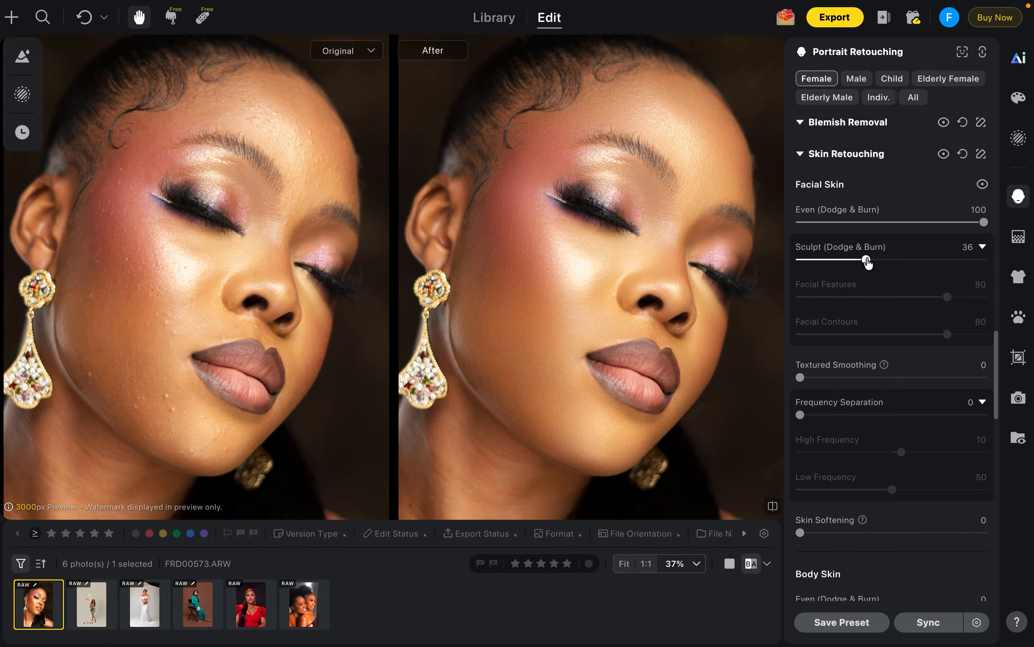
left_click_drag(867, 261, 918, 259)
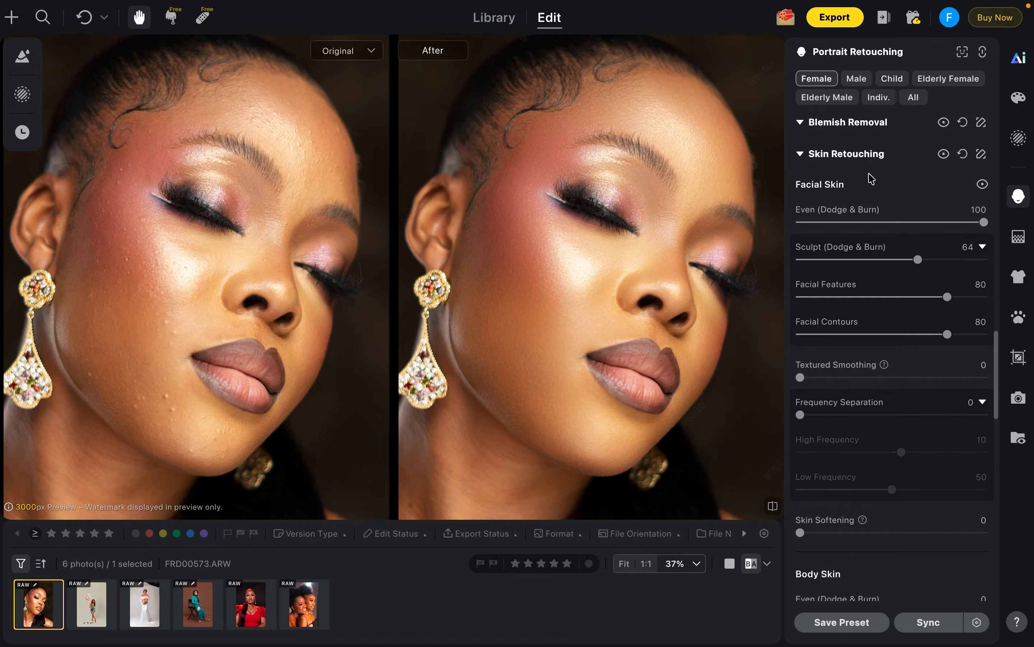
left_click(983, 185)
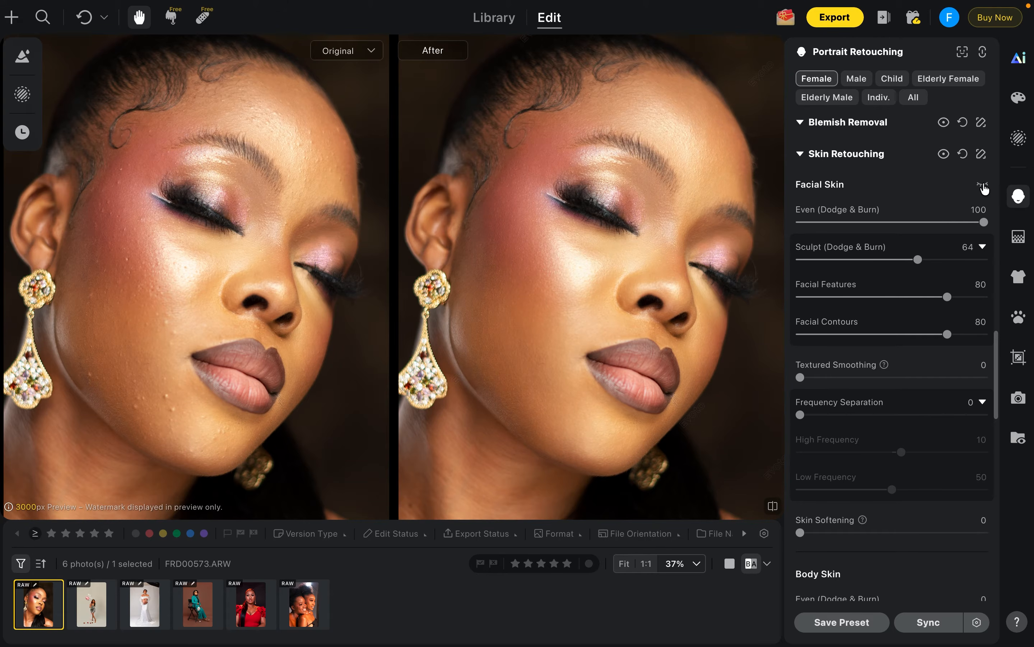
left_click(983, 186)
left_click(984, 185)
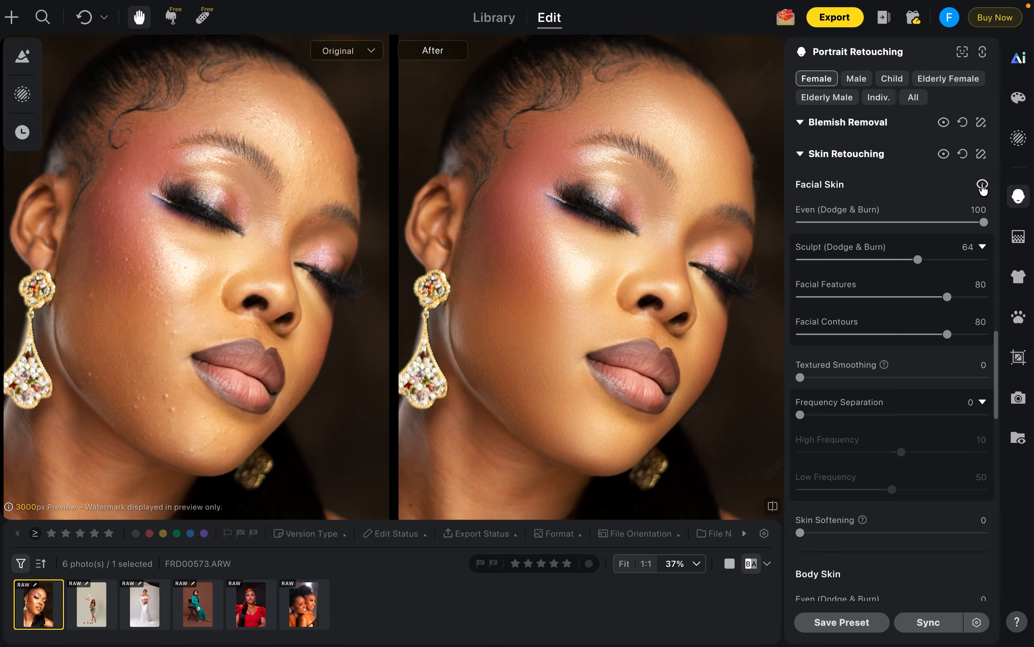
Step: Set Textured Smoothing for the facial skin to 56 and inspect the cheek up close
scroll(953, 274, "down", 5)
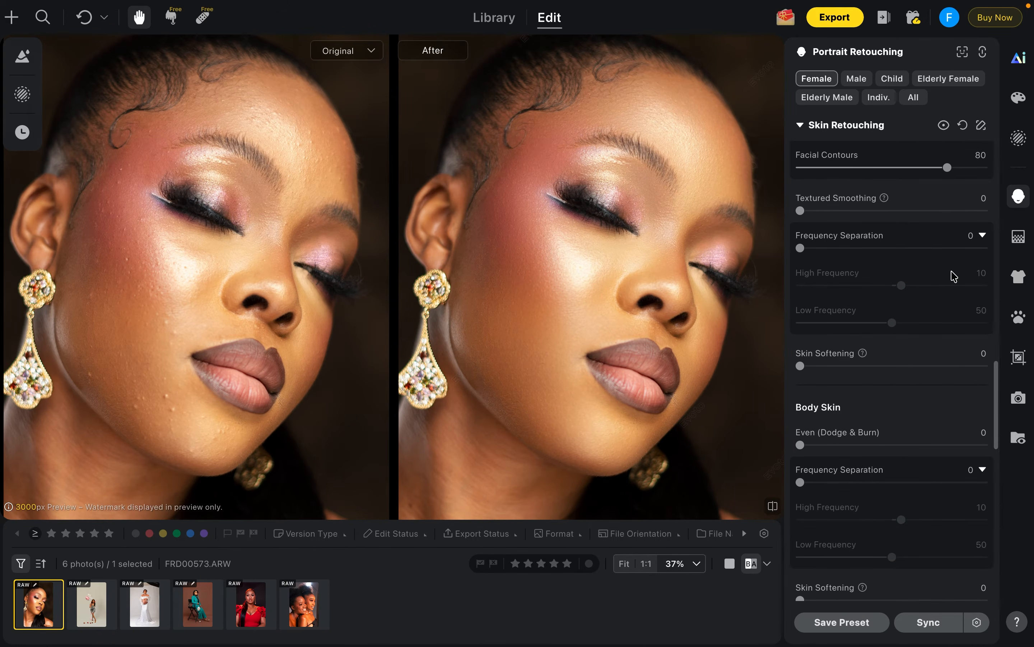
scroll(953, 273, "up", 3)
scroll(951, 276, "down", 2)
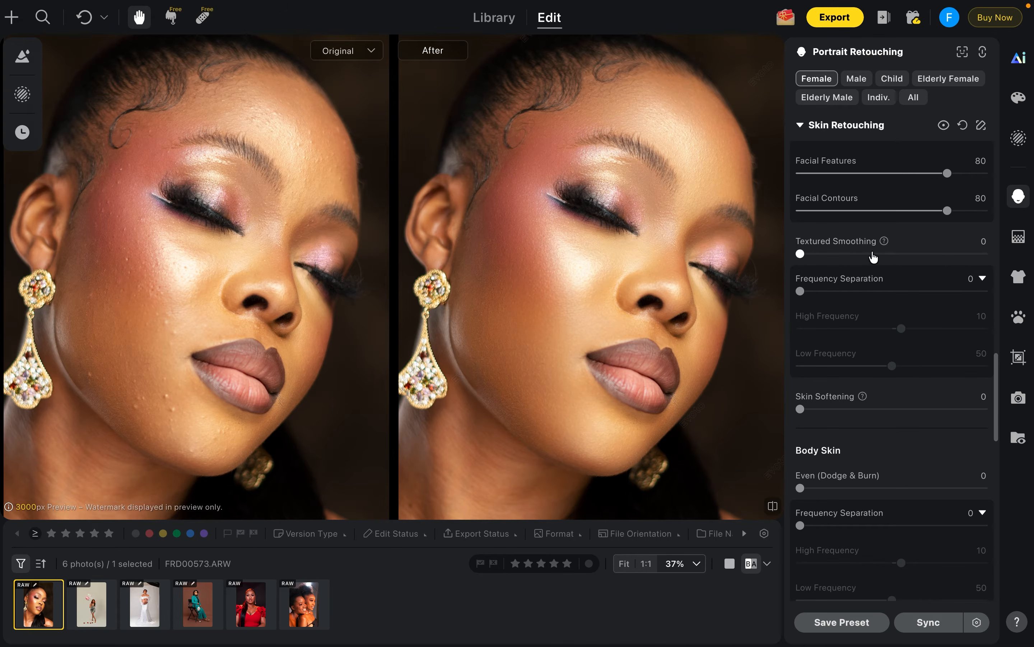
left_click_drag(878, 254, 904, 254)
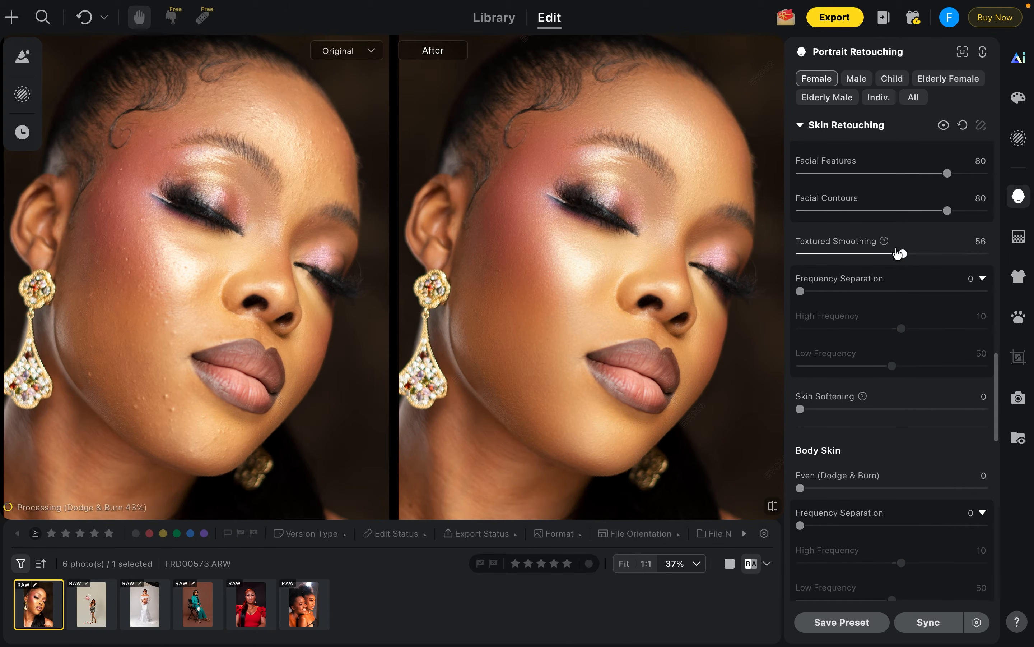
scroll(564, 252, "up", 3)
scroll(564, 252, "down", 3)
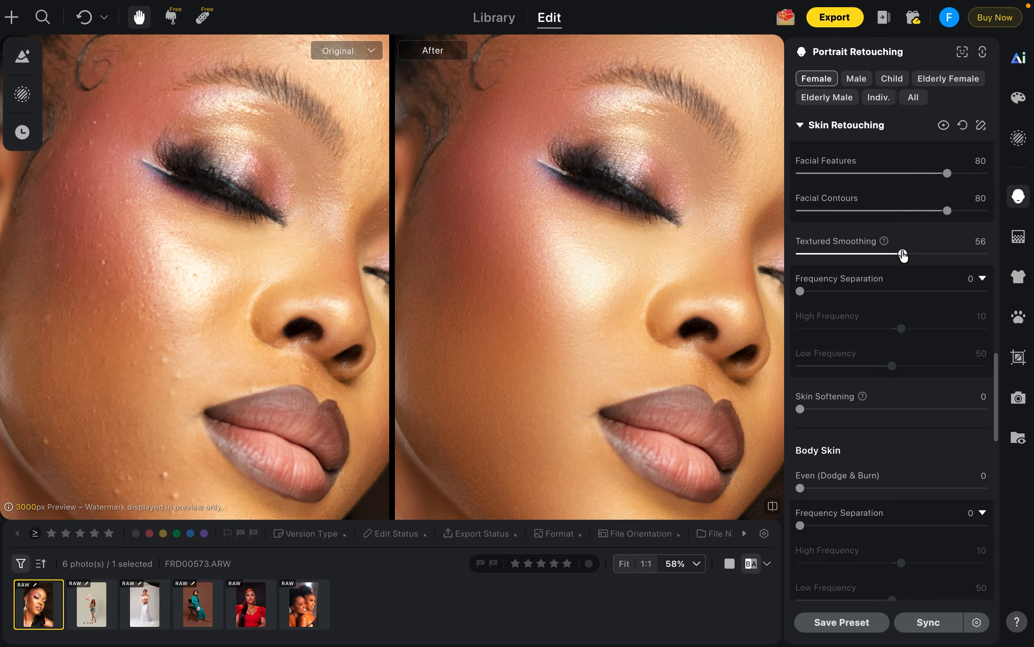
Step: Set Textured Smoothing to 97 and compare the face with Skin Retouching off and on, up close and in the wider frame
left_click_drag(903, 254, 979, 254)
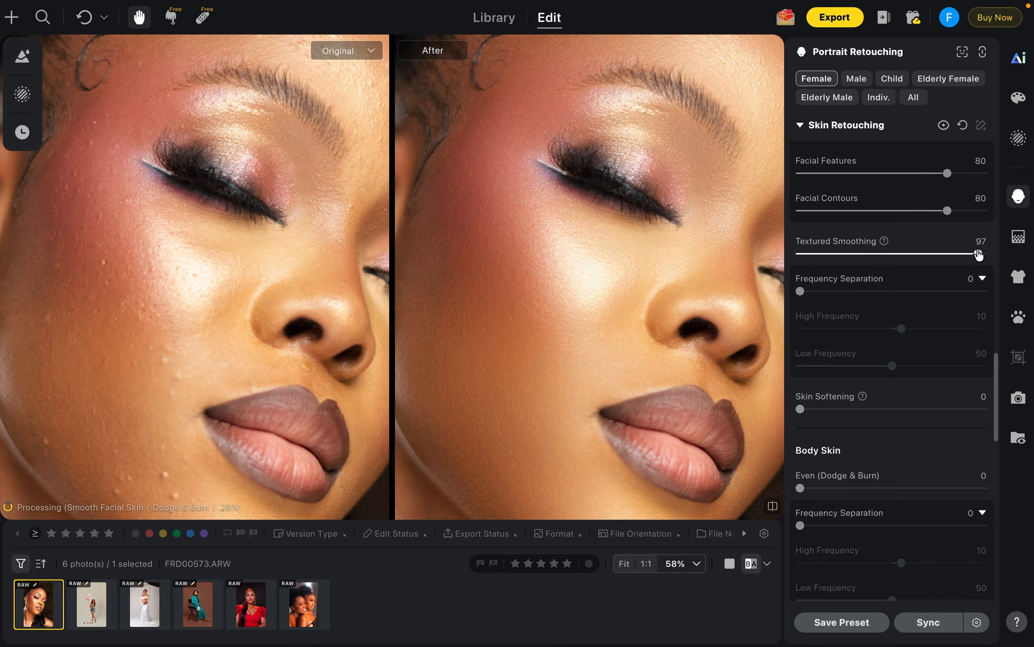
left_click(943, 130)
left_click(942, 130)
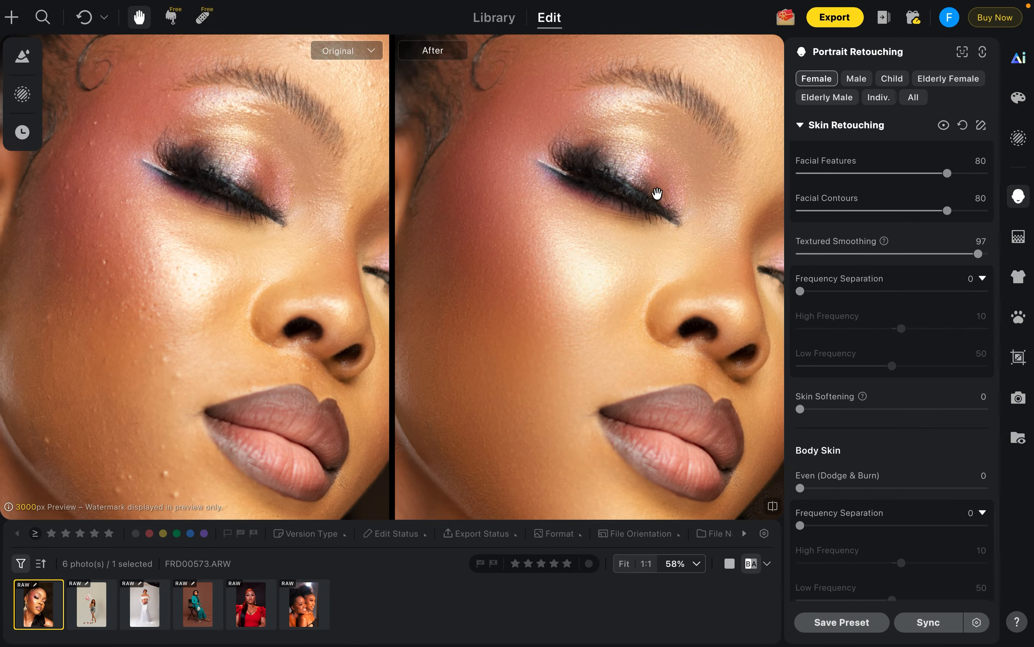
scroll(657, 194, "down", 3)
scroll(657, 193, "up", 2)
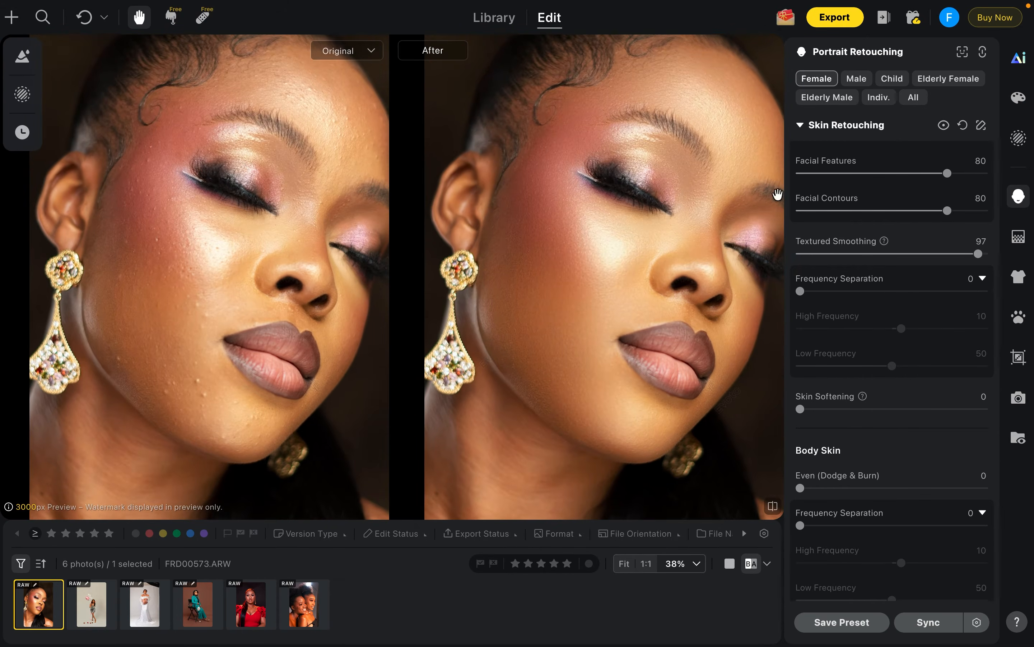
Step: Set Frequency Separation for the facial skin to 100
left_click_drag(910, 291, 985, 291)
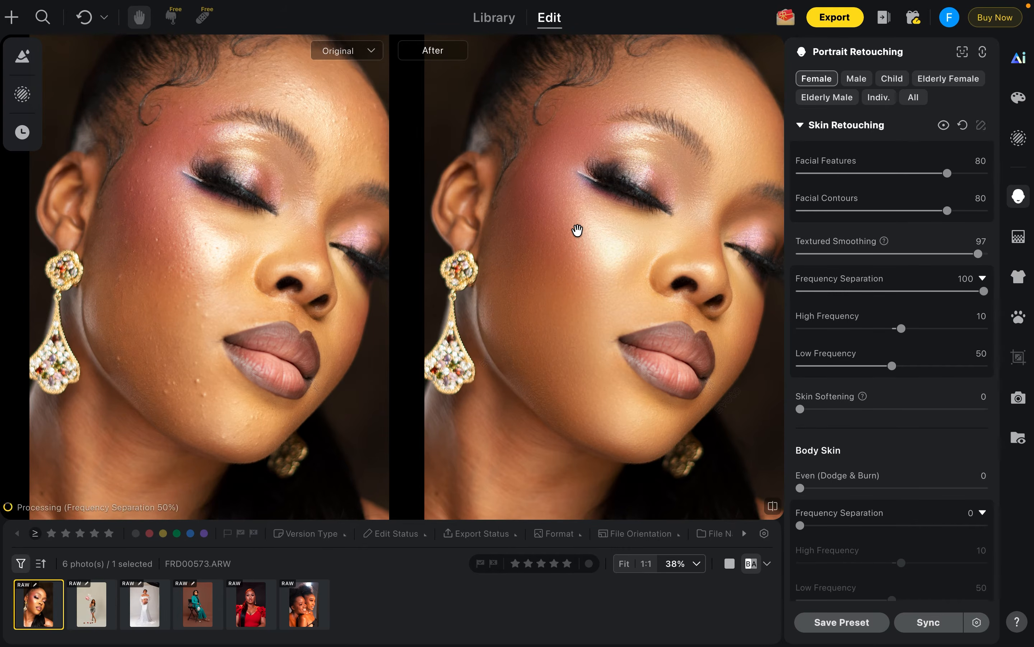
Step: Set High Frequency under the facial skin's Frequency Separation to 99 and inspect the skin texture up close
scroll(578, 230, "down", 2)
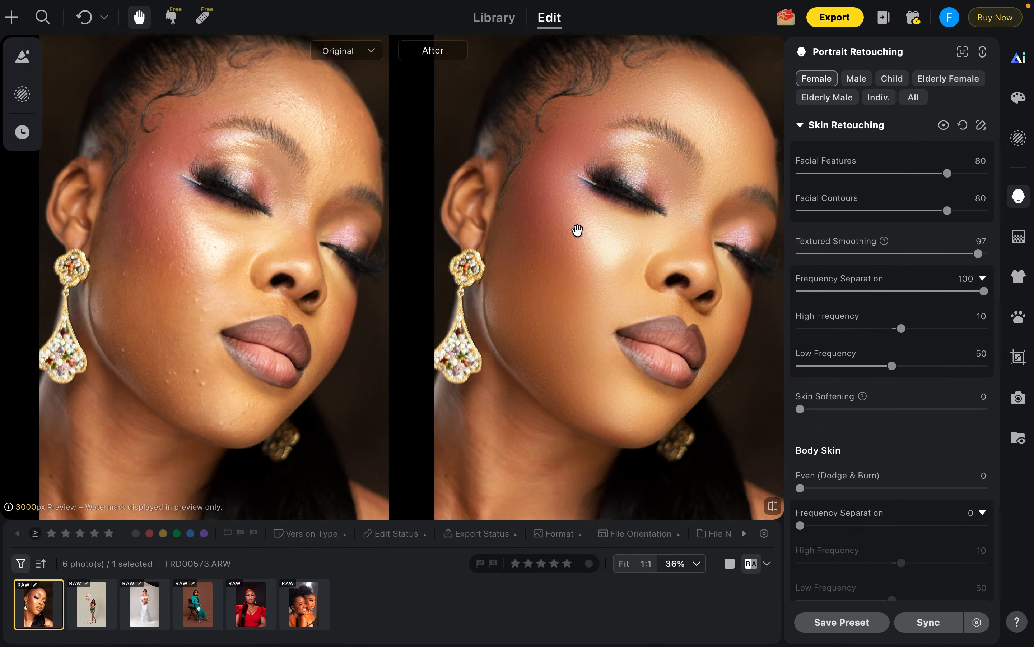
scroll(578, 230, "up", 1)
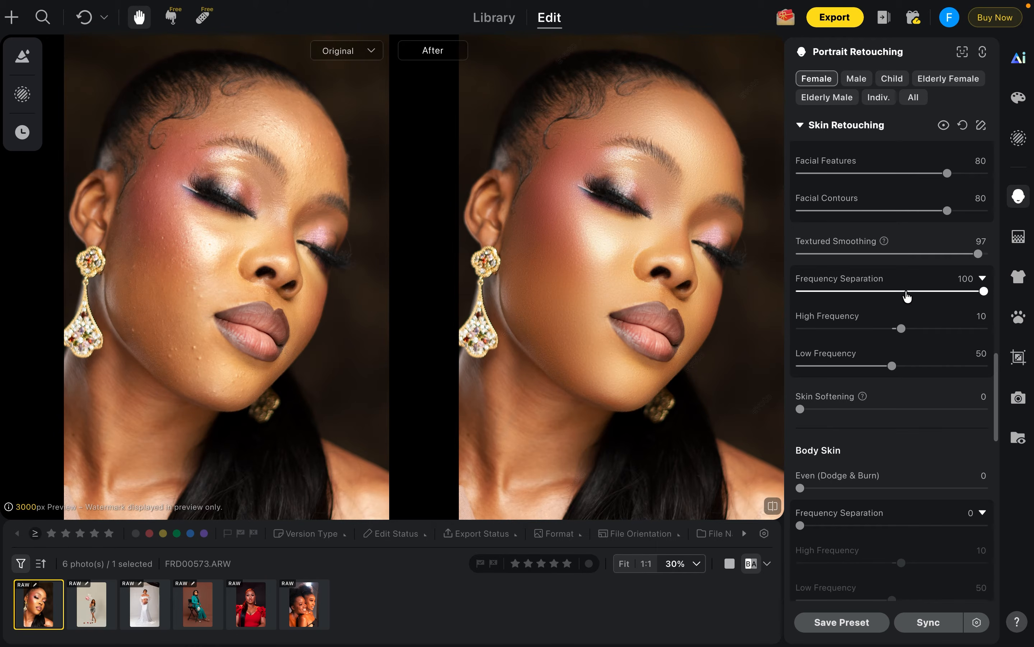
left_click_drag(907, 294, 988, 293)
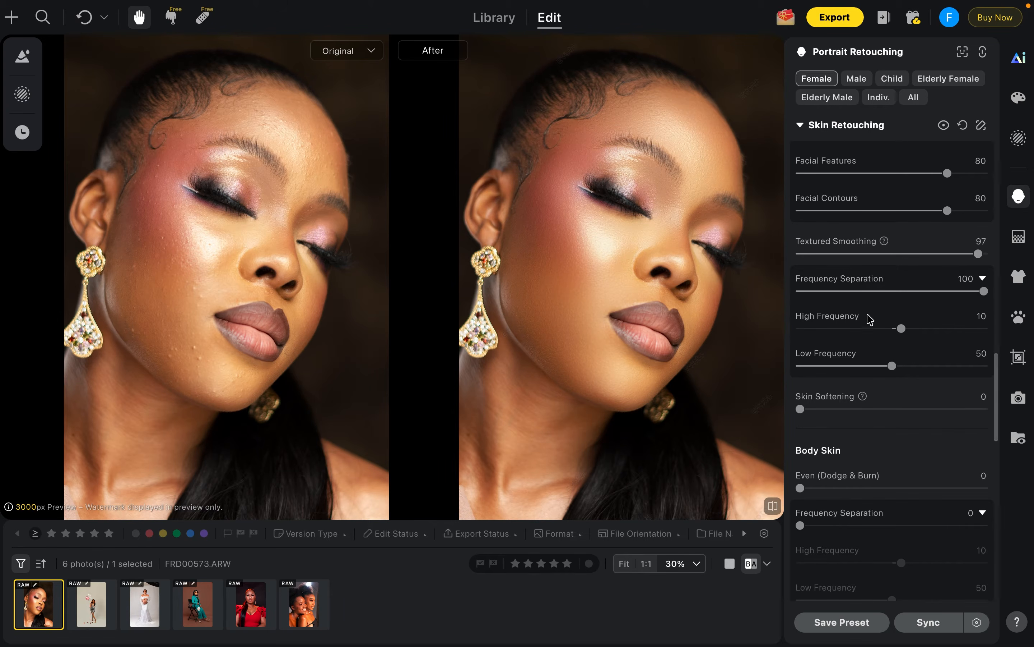
left_click_drag(902, 329, 984, 330)
scroll(681, 260, "up", 3)
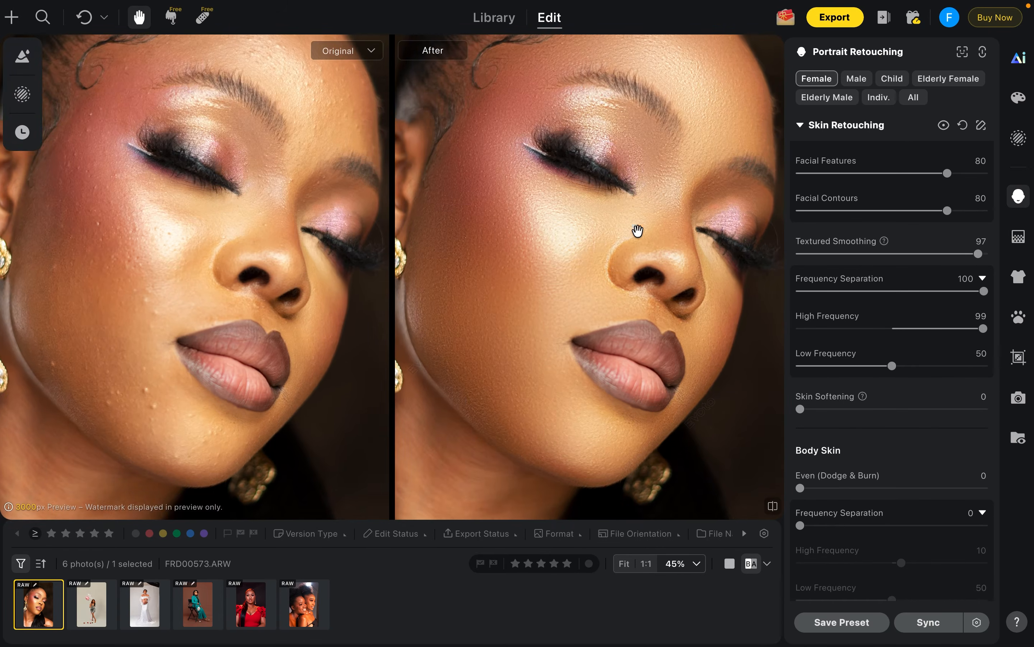
scroll(607, 200, "up", 2)
Step: Compare the facial skin texture with High Frequency at 5 and at 100
left_click(896, 329)
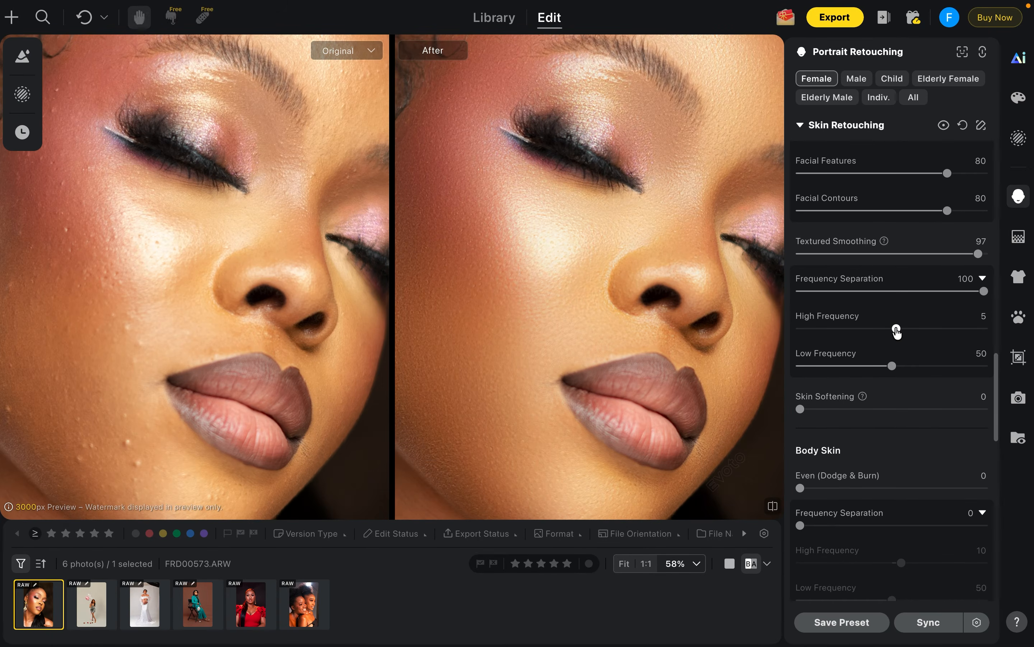
left_click_drag(896, 327, 985, 328)
scroll(610, 128, "down", 3)
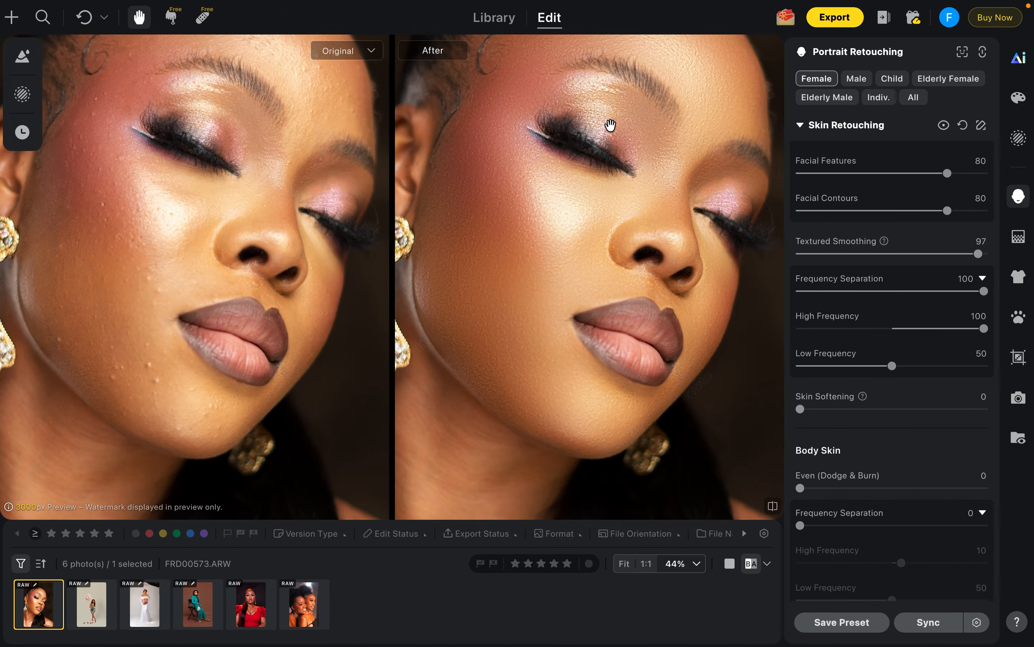
Step: Set the facial skin's Low Frequency to 100 and High Frequency to -65, and check the smoothing against the original
left_click_drag(893, 366, 985, 366)
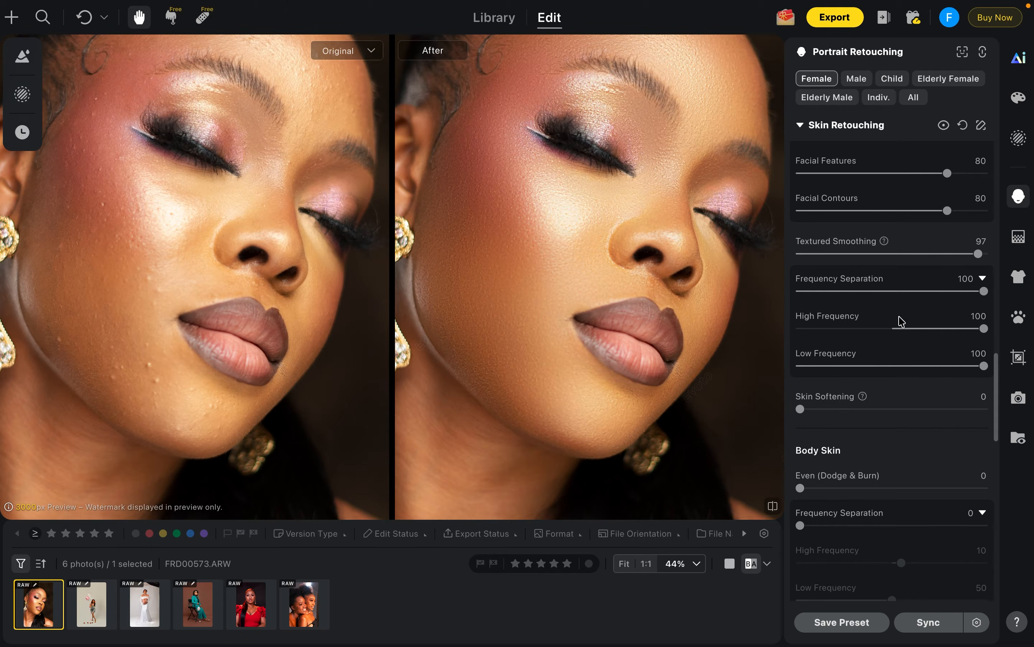
left_click_drag(900, 320, 831, 328)
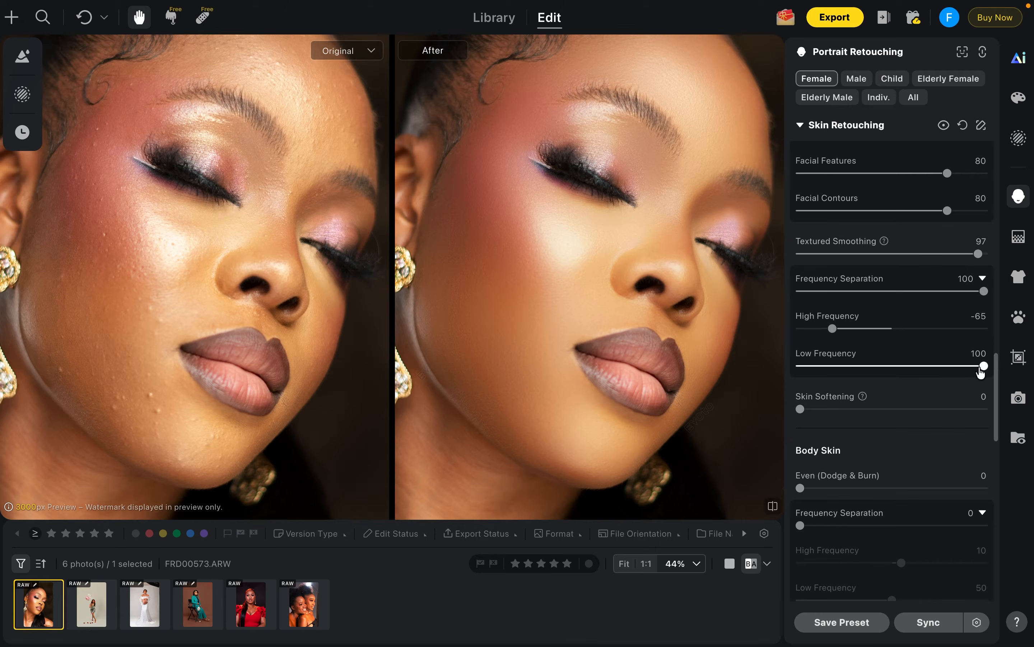
scroll(703, 261, "down", 3)
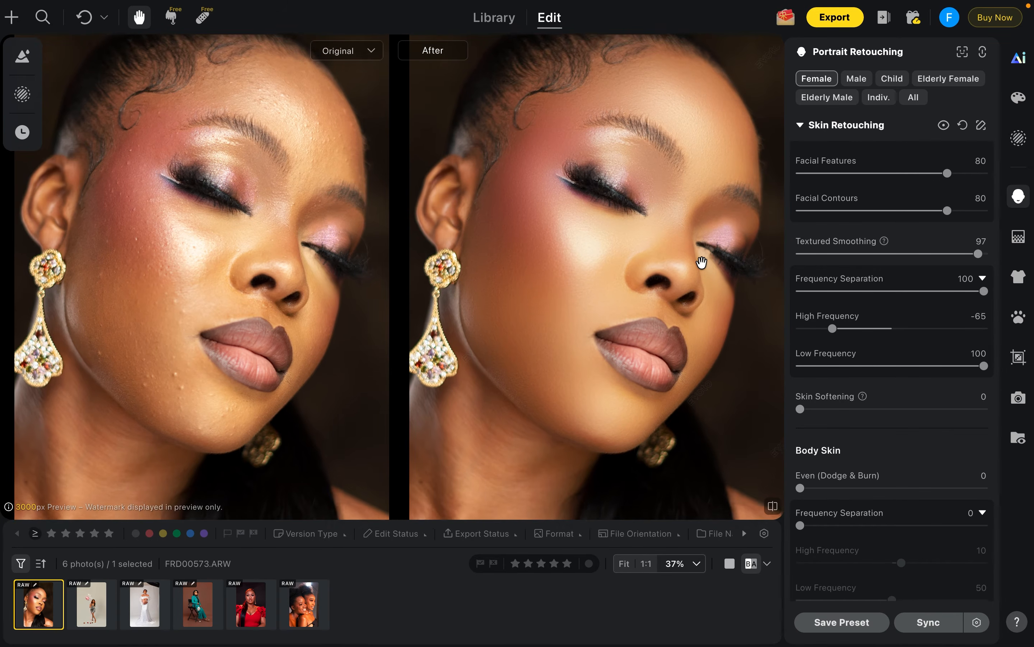
scroll(703, 261, "up", 2)
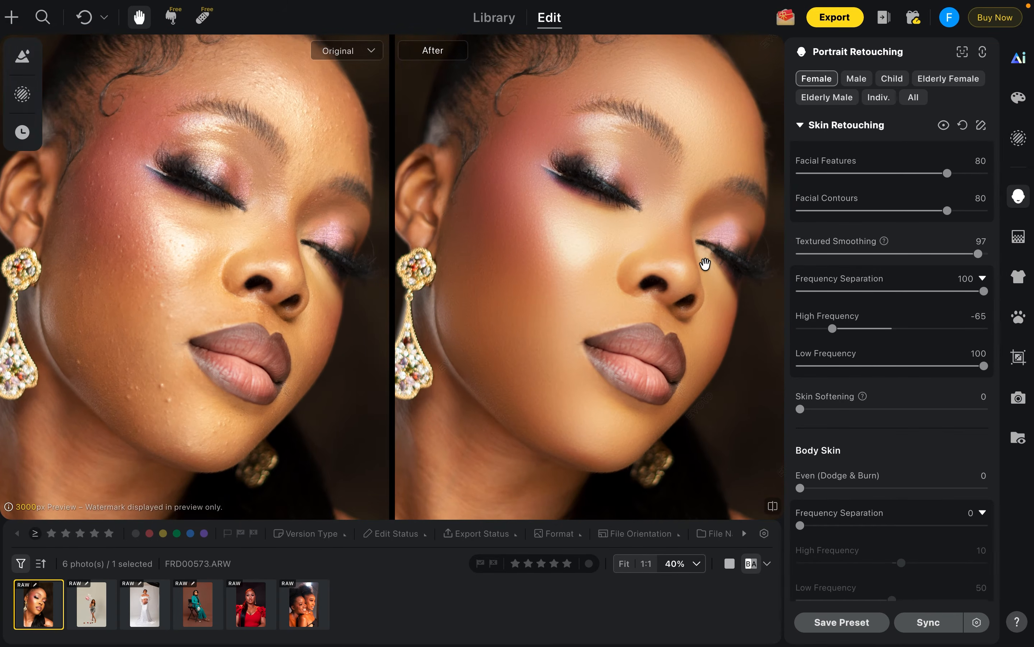
Step: Set the facial skin's High Frequency to -23 and review the face in a wider frame
left_click(859, 329)
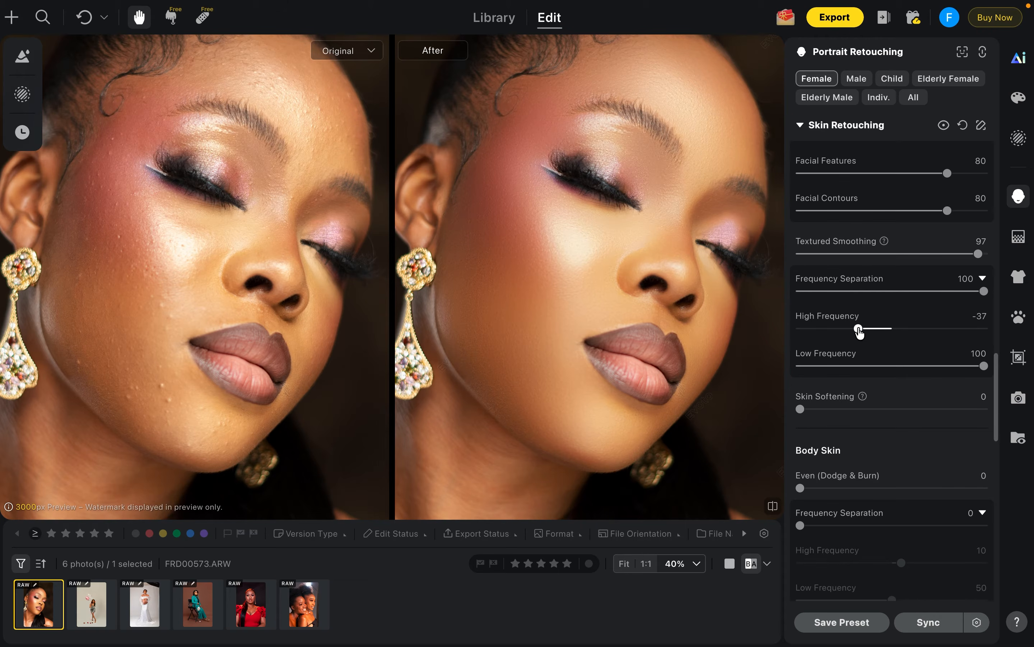
left_click_drag(862, 329, 870, 329)
scroll(724, 207, "down", 2)
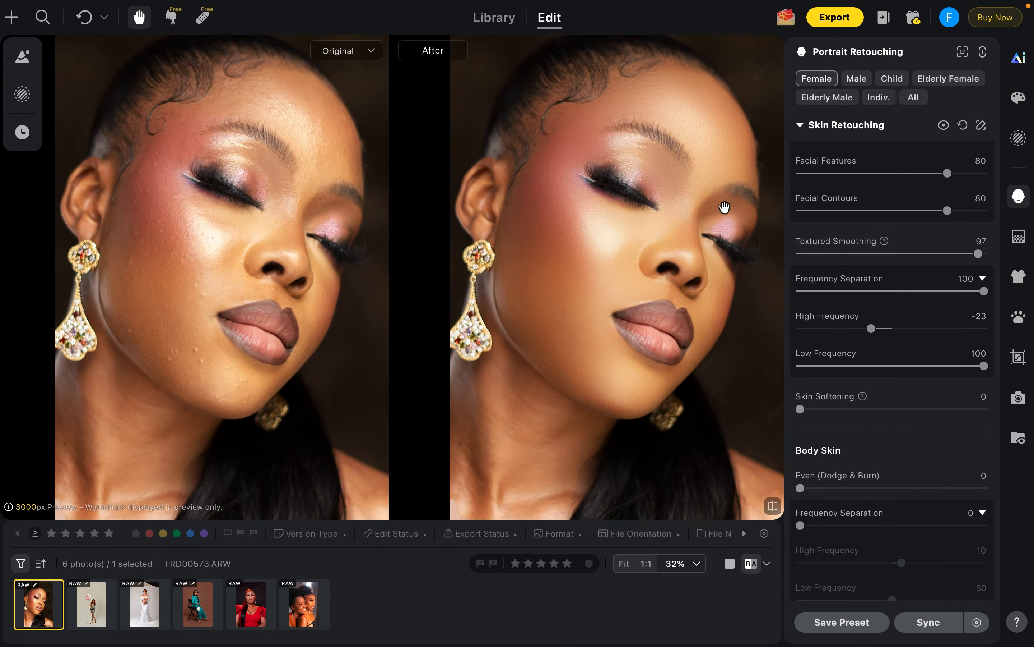
scroll(724, 207, "down", 1)
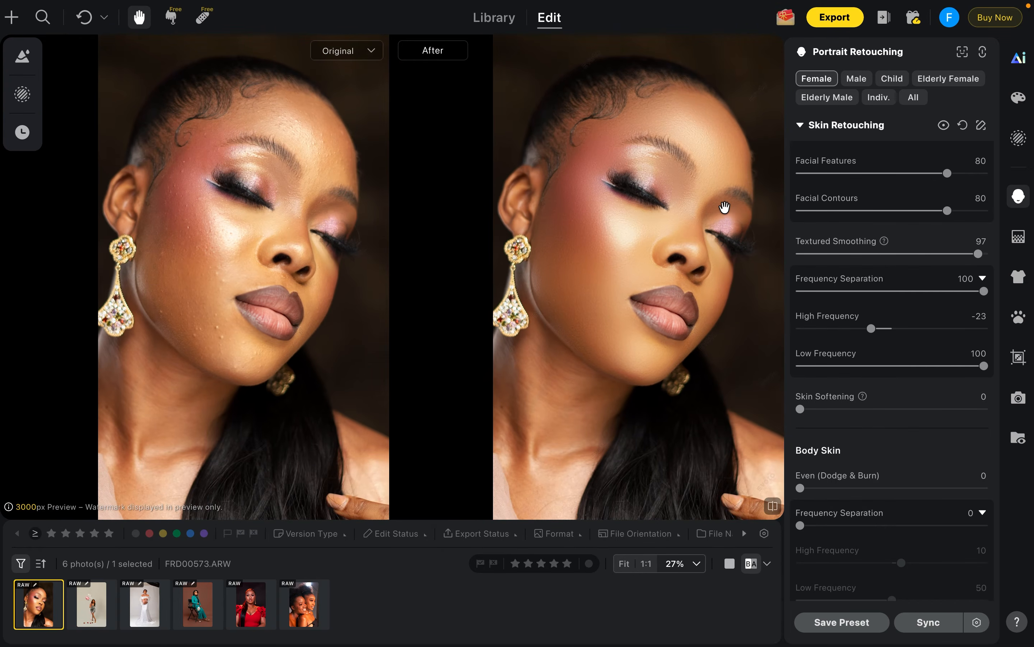
Step: Set the facial skin's Low Frequency to 39 and High Frequency to 46, and compare the face with the original
left_click(895, 368)
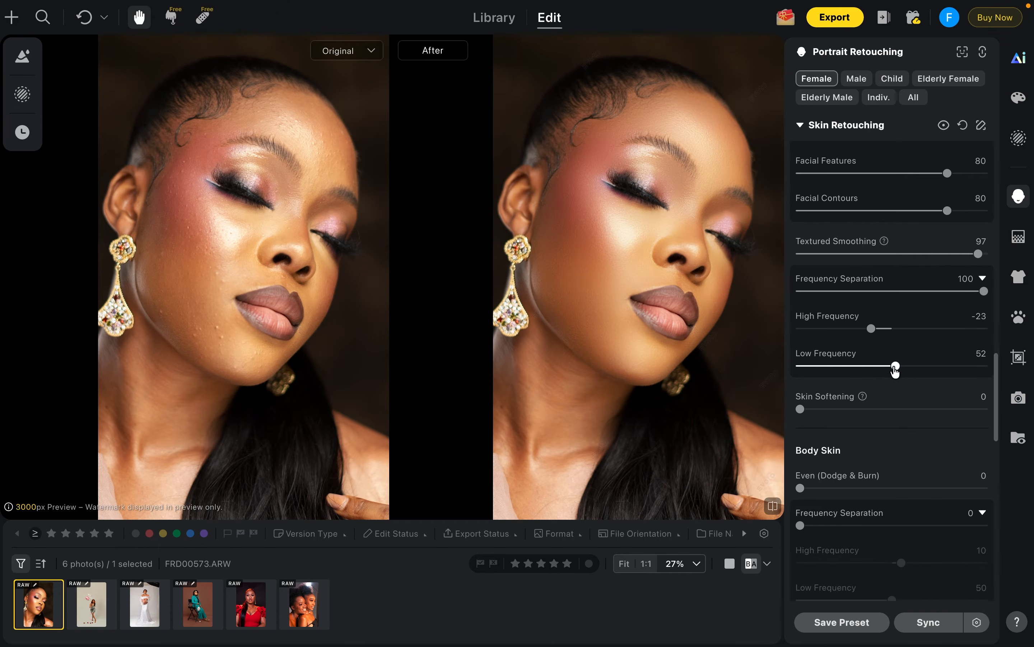
left_click_drag(895, 368, 872, 370)
left_click_drag(872, 328, 935, 328)
scroll(680, 256, "up", 3)
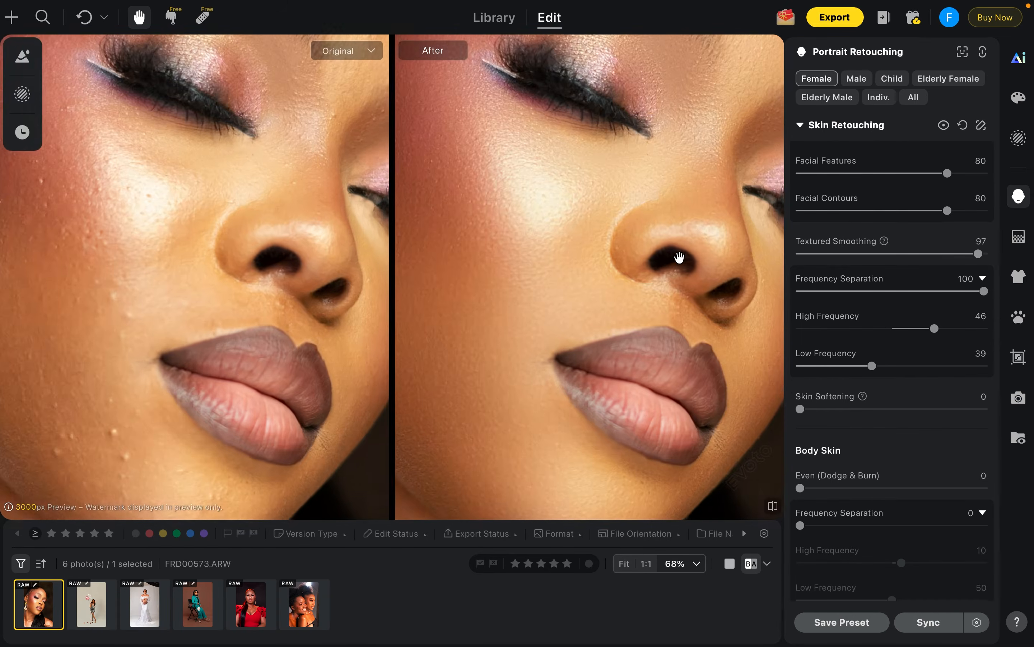
scroll(680, 257, "down", 4)
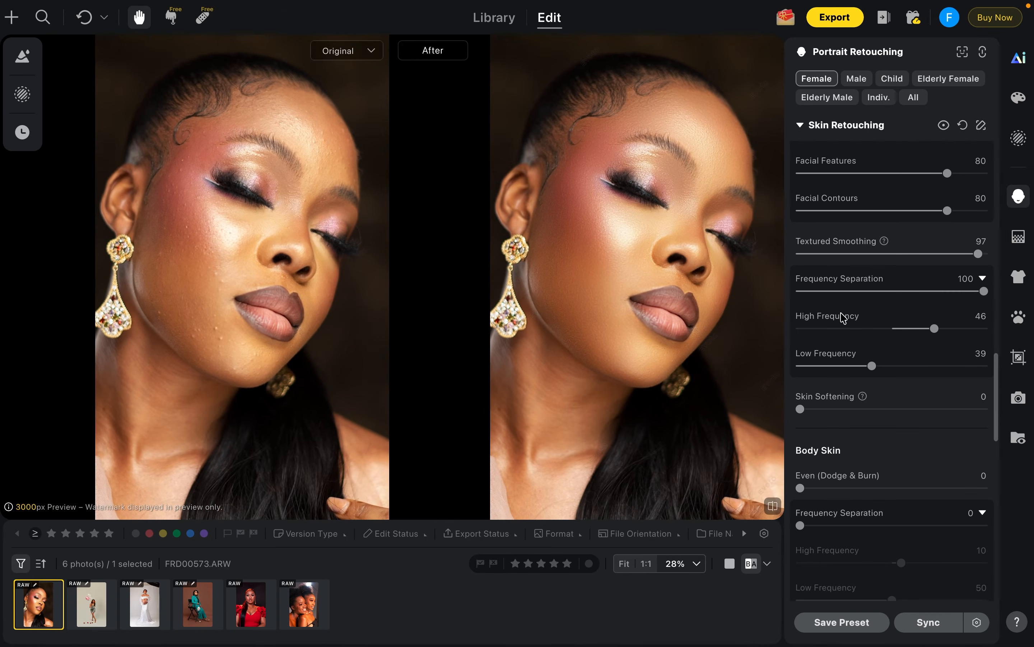
Step: Try out Skin Softening on the facial skin and return it to 0
scroll(850, 348, "down", 2)
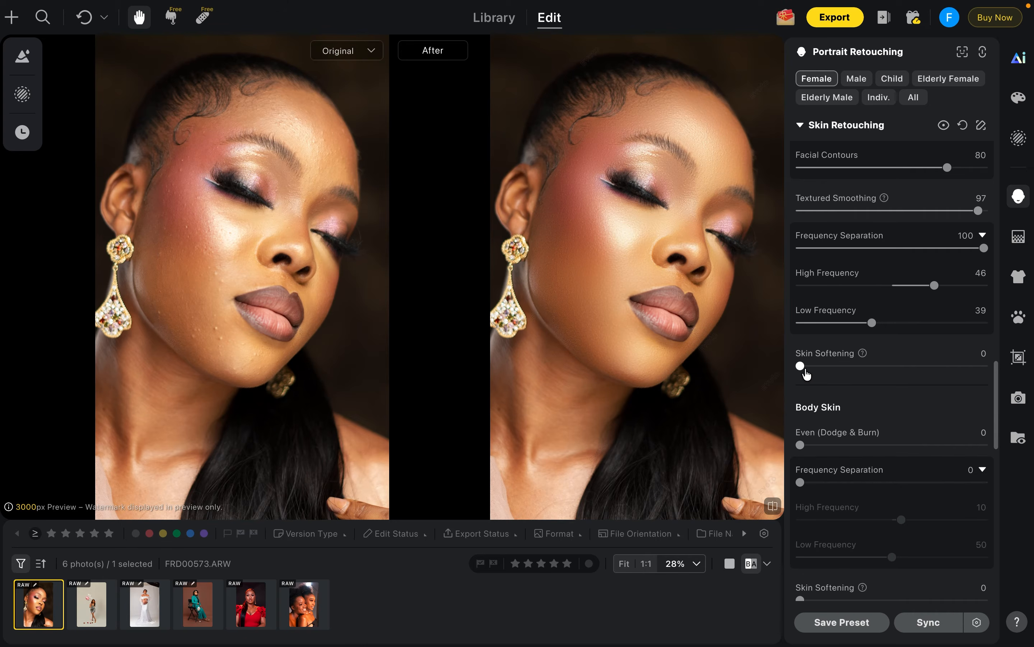
left_click_drag(806, 368, 898, 368)
left_click_drag(898, 368, 799, 368)
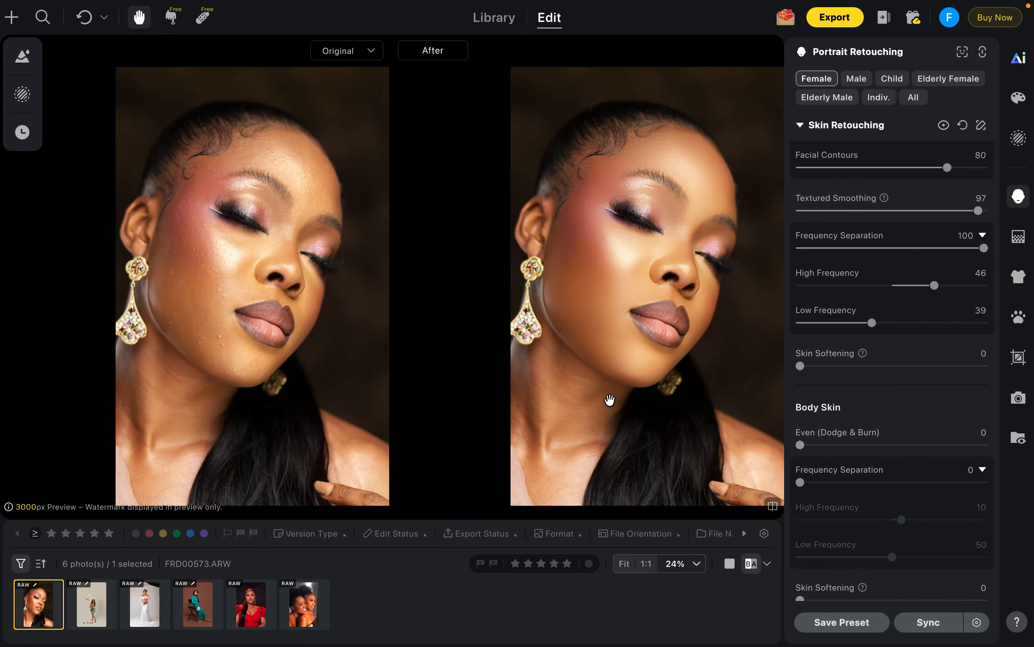
Step: Set Even (Dodge & Burn) for the body skin to 100 and toggle the Body Skin adjustments to compare the neck
scroll(623, 362, "down", 2)
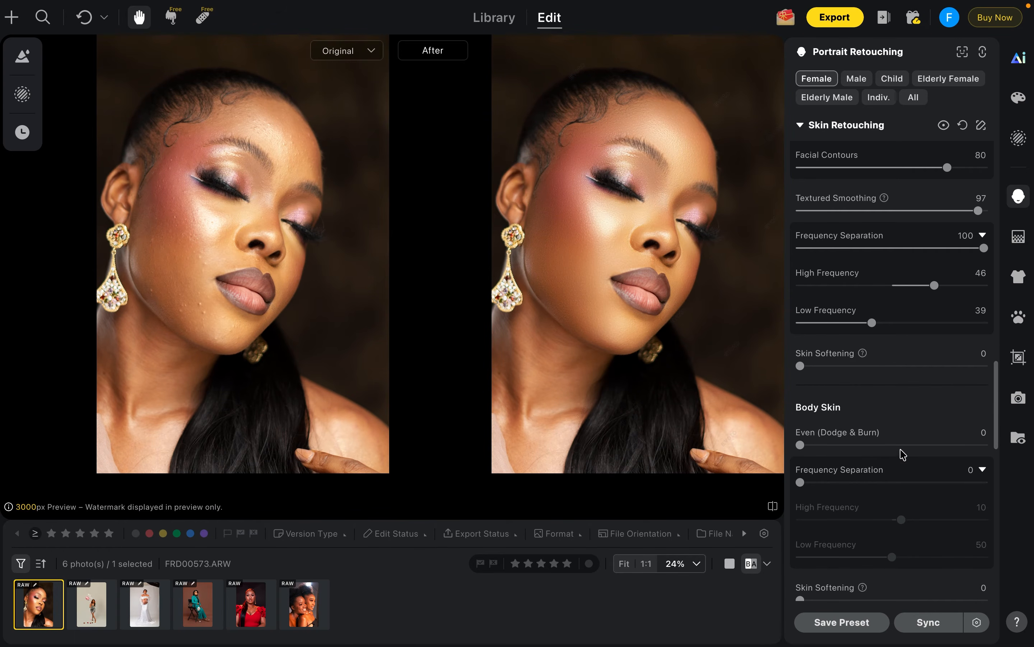
left_click_drag(875, 445, 987, 444)
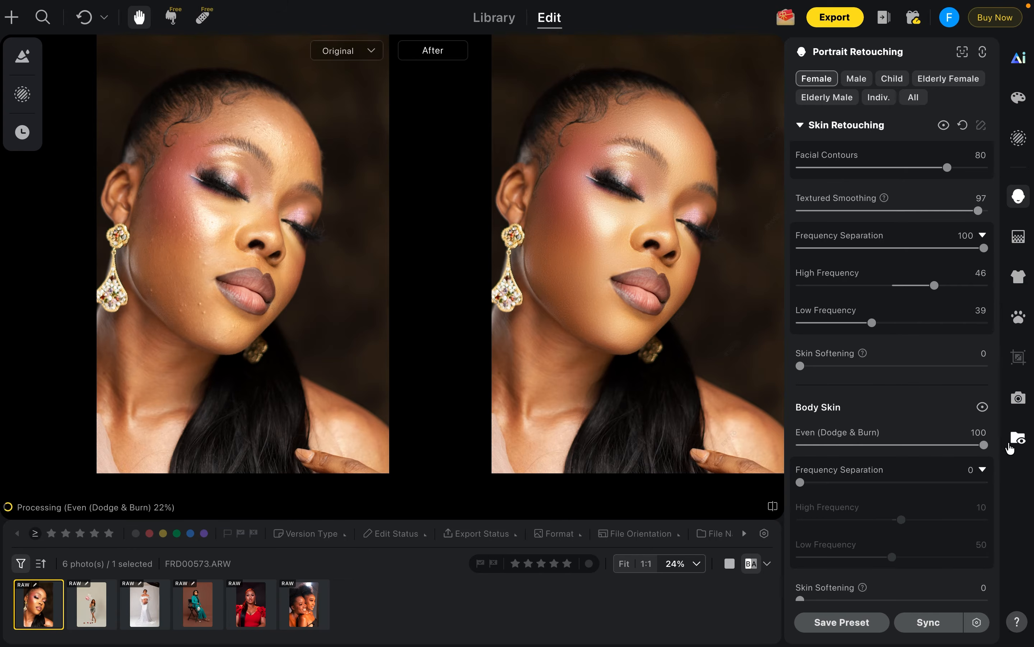
scroll(564, 387, "up", 5)
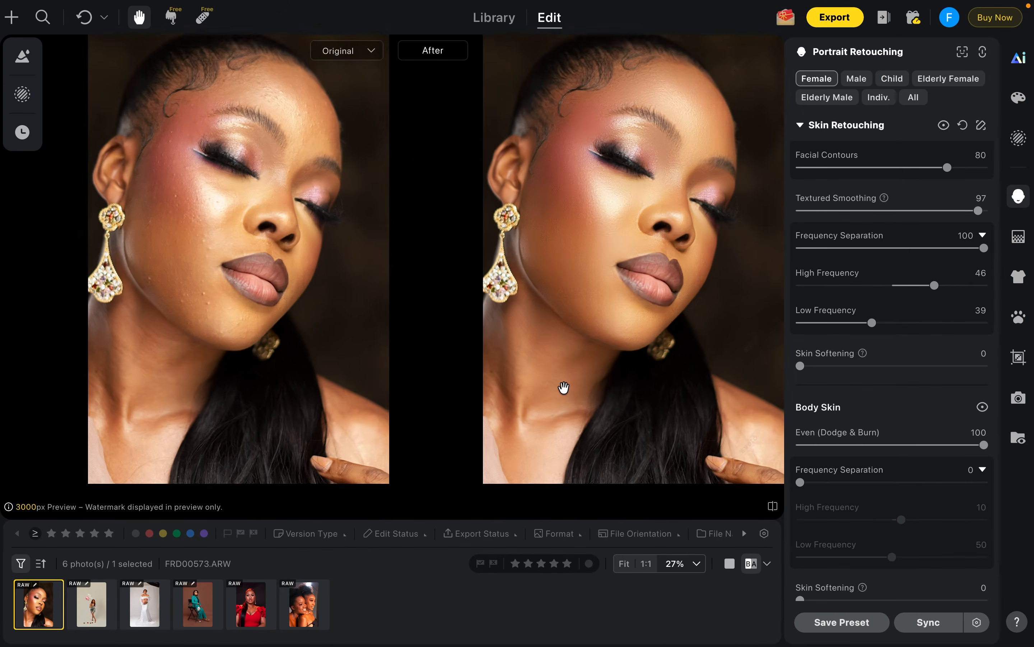
scroll(564, 388, "up", 1)
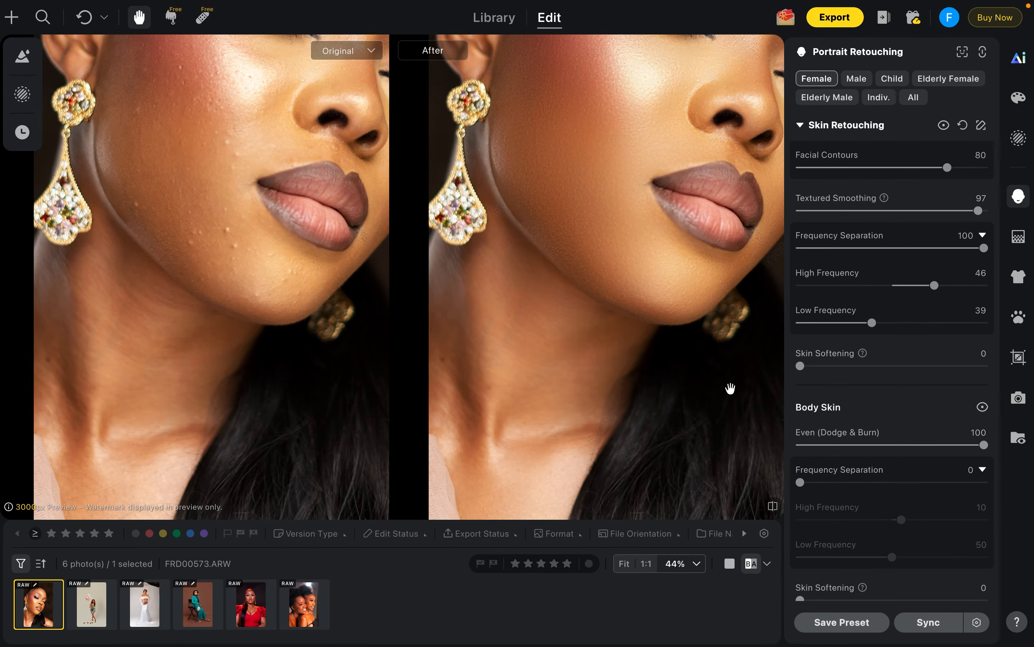
left_click(983, 407)
scroll(684, 309, "down", 3)
Step: Set Frequency Separation for the body skin to 100 and inspect the neck up close and in the wider portrait
left_click_drag(887, 483, 998, 486)
scroll(658, 344, "up", 3)
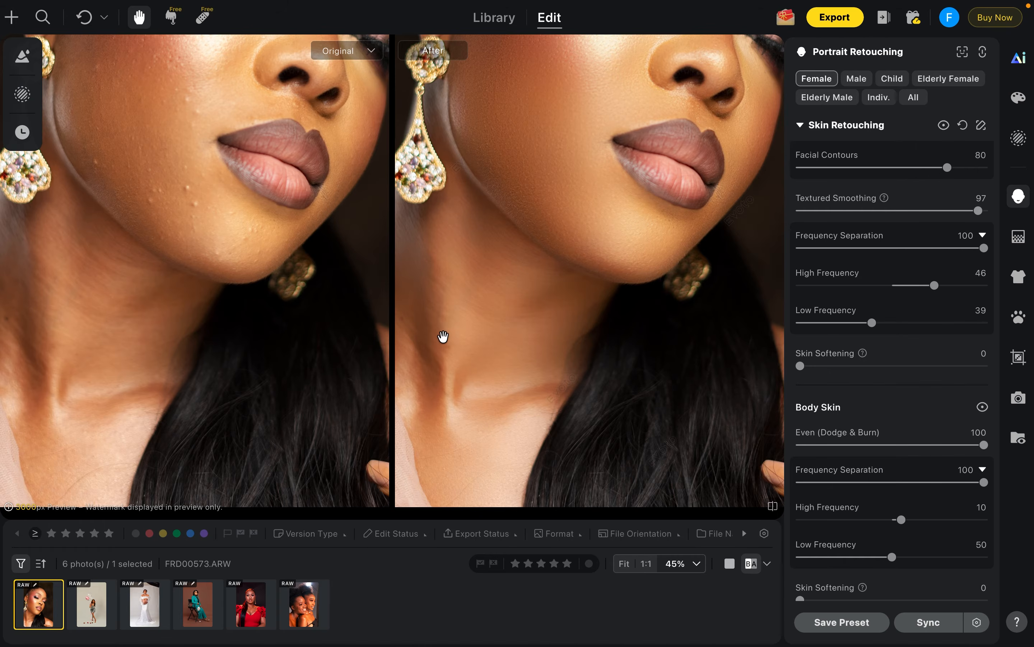
scroll(472, 272, "down", 2)
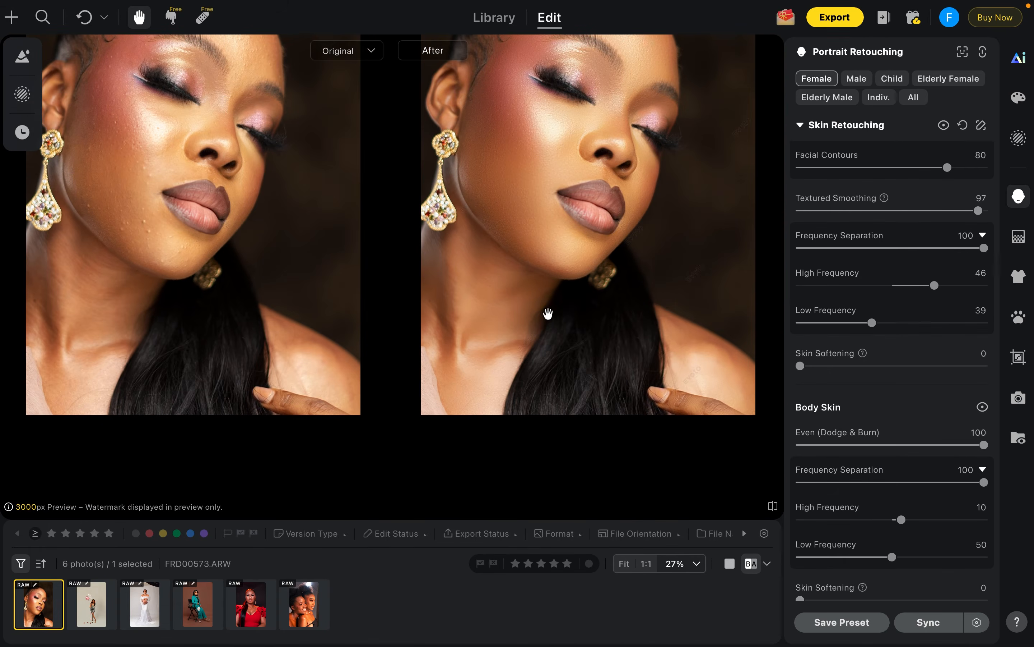
scroll(594, 294, "down", 1)
left_click_drag(628, 295, 650, 338)
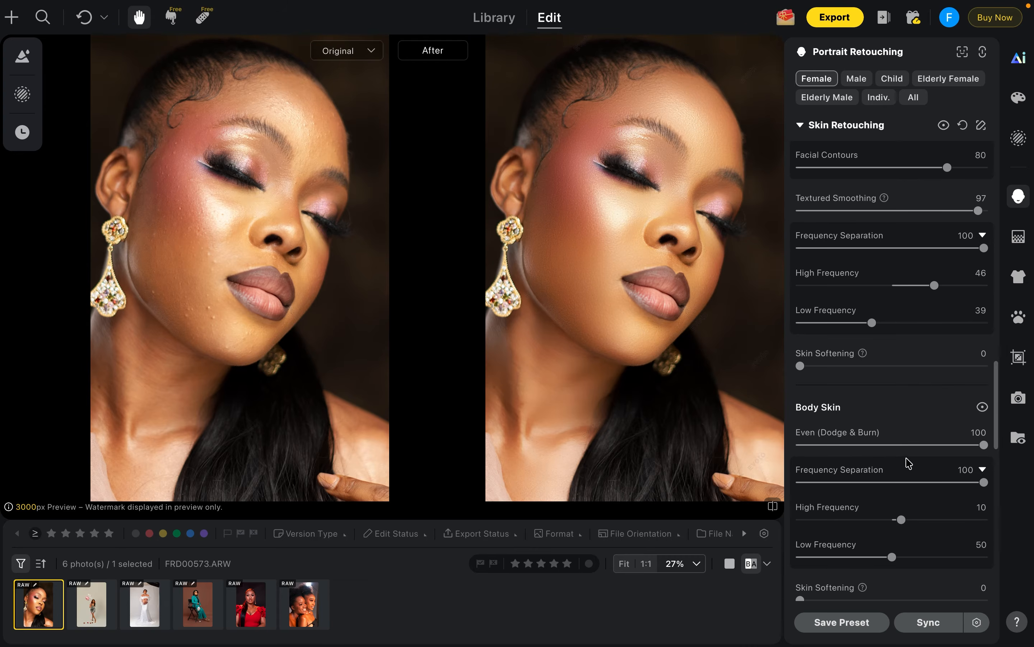
Step: Set Frequency Separation for the body skin to 67
left_click(924, 483)
scroll(900, 418, "down", 10)
scroll(901, 272, "up", 1)
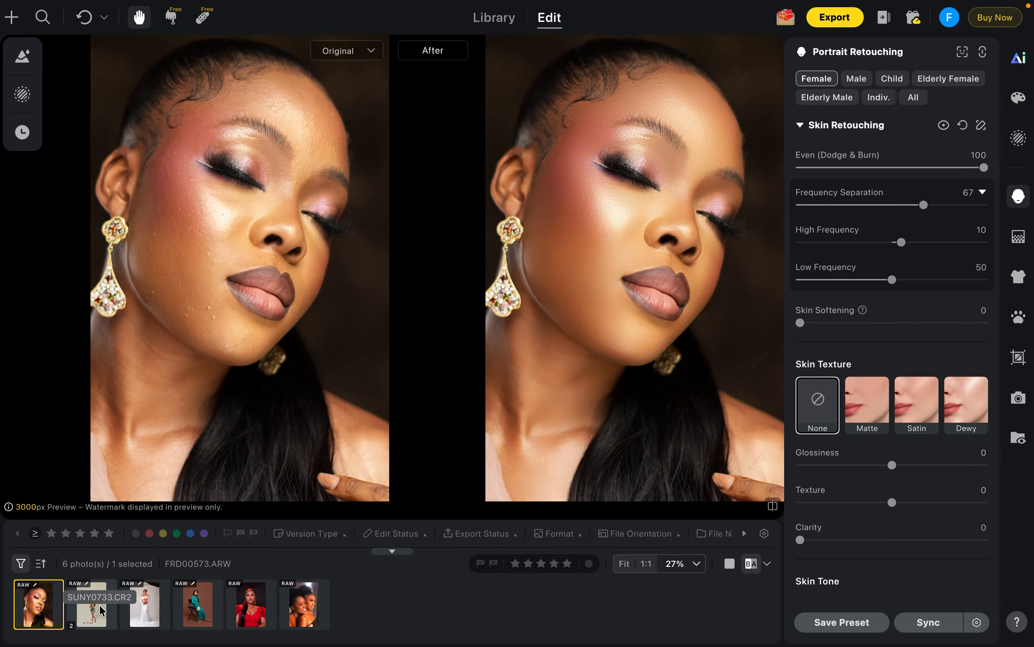
Step: Open the maternity portrait SUNY4107.CR2 and examine the skin tones of the face, shoulders and belly
left_click(145, 607)
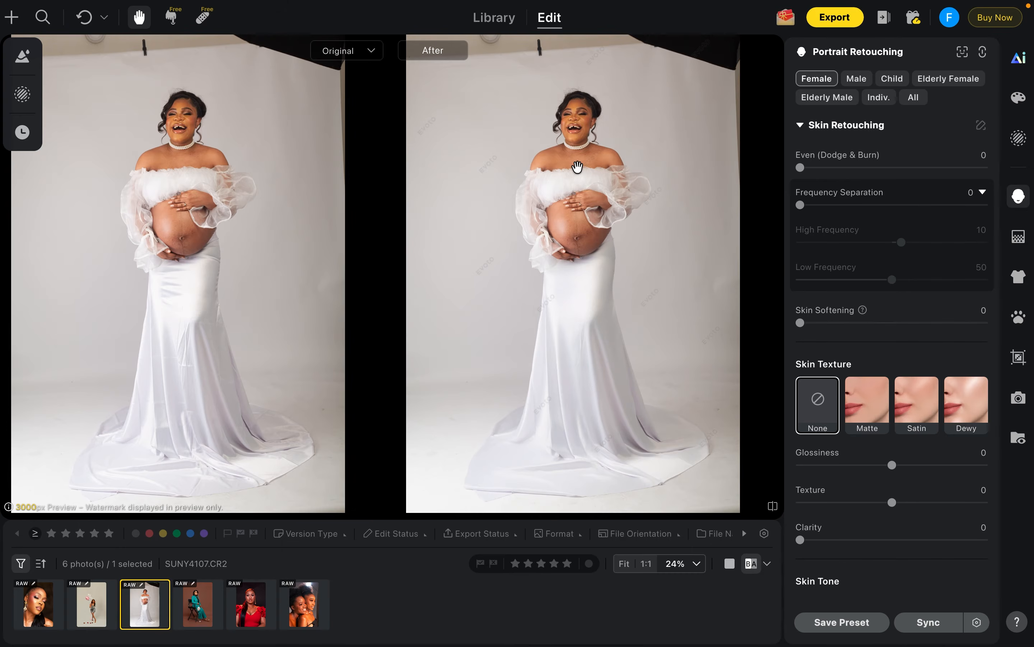
scroll(624, 171, "up", 4)
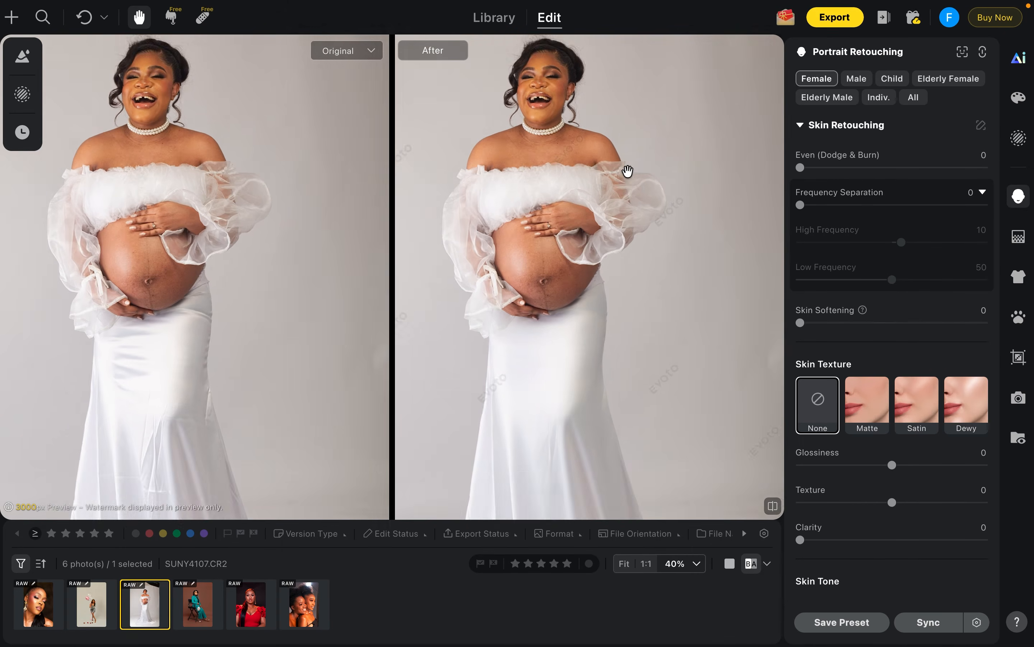
left_click_drag(541, 156, 544, 197)
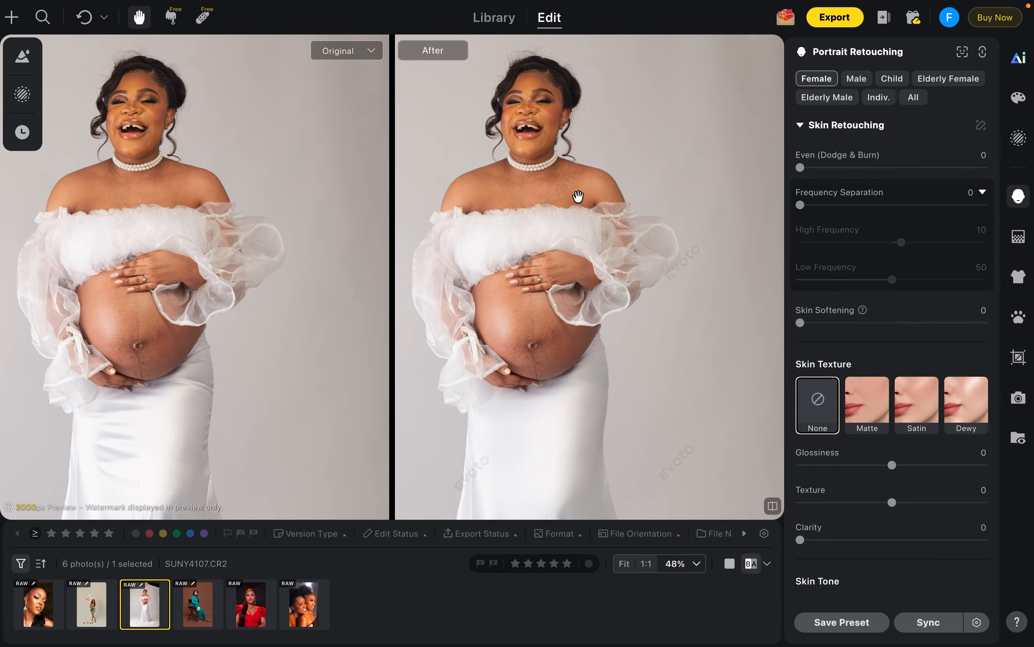
scroll(539, 230, "up", 1)
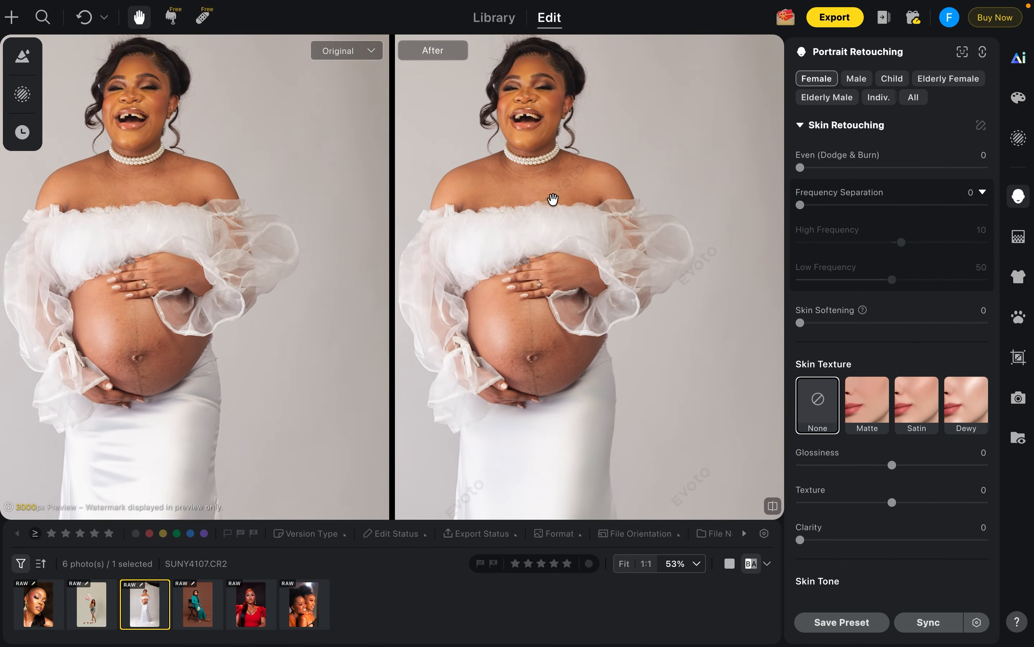
left_click_drag(552, 201, 559, 209)
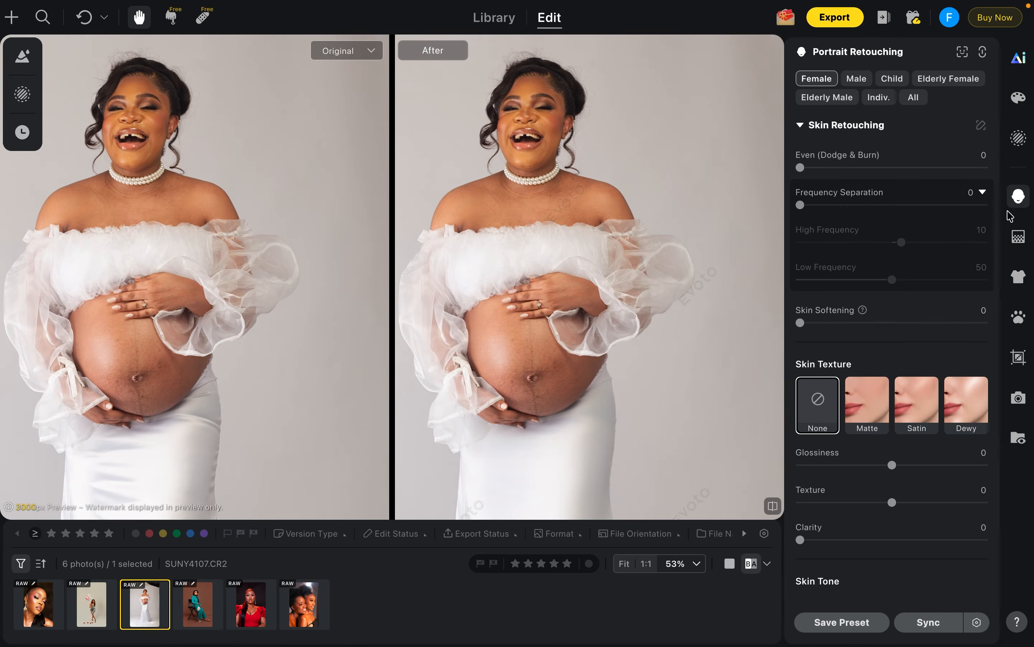
Step: Set AI Unify Face Complexion to 76 and AI Unify Body Complexion to 74 for the maternity portrait
scroll(845, 216, "down", 5)
scroll(844, 216, "up", 1)
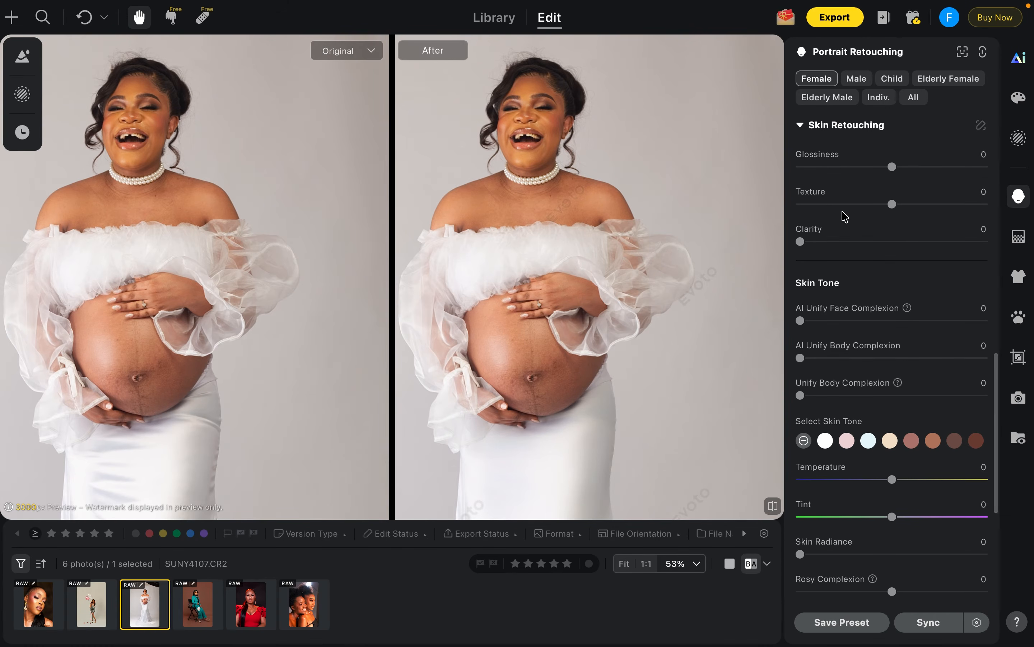
scroll(844, 216, "down", 2)
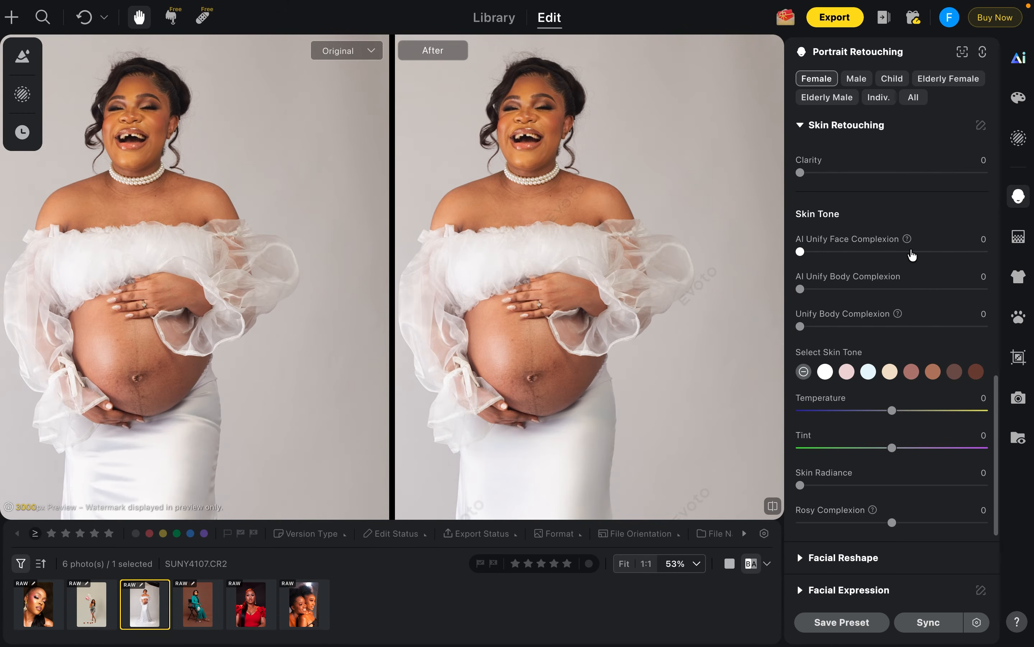
left_click_drag(911, 253, 940, 252)
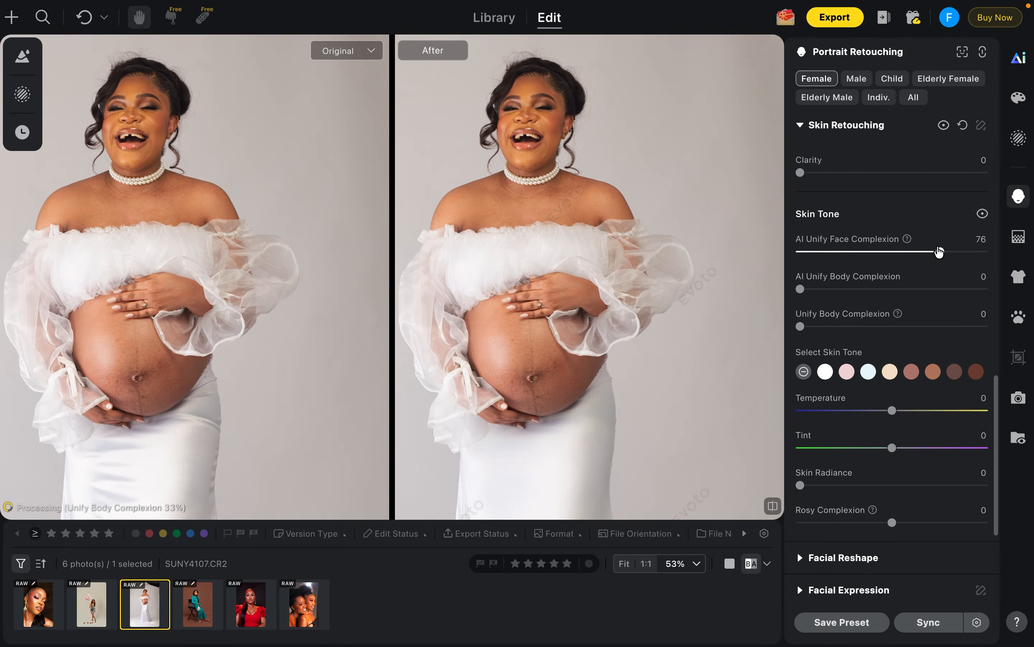
left_click(895, 289)
left_click_drag(895, 290, 936, 289)
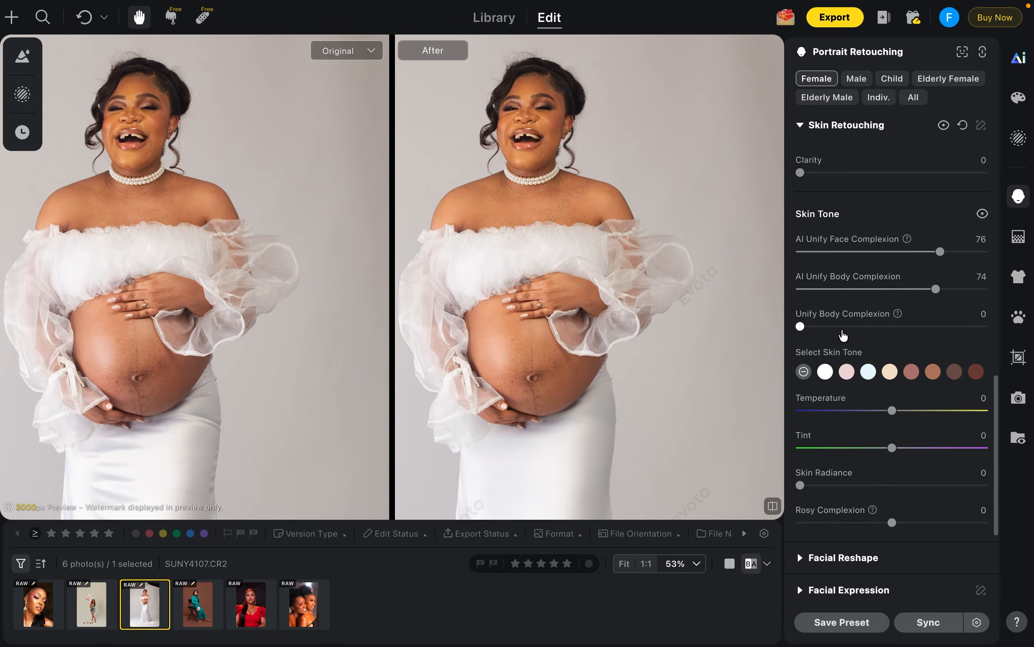
Step: Set Unify Body Complexion to 88 and both AI Unify Face Complexion and AI Unify Body Complexion to 86
left_click_drag(851, 327, 932, 327)
left_click_drag(933, 327, 961, 327)
left_click_drag(936, 289, 955, 290)
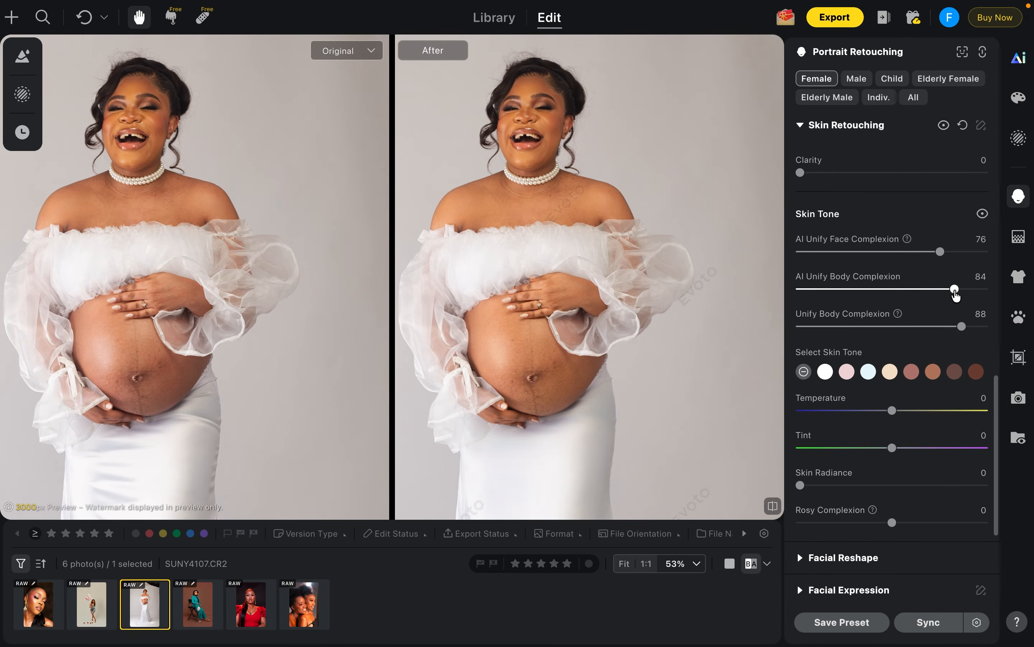
left_click_drag(954, 290, 743, 282)
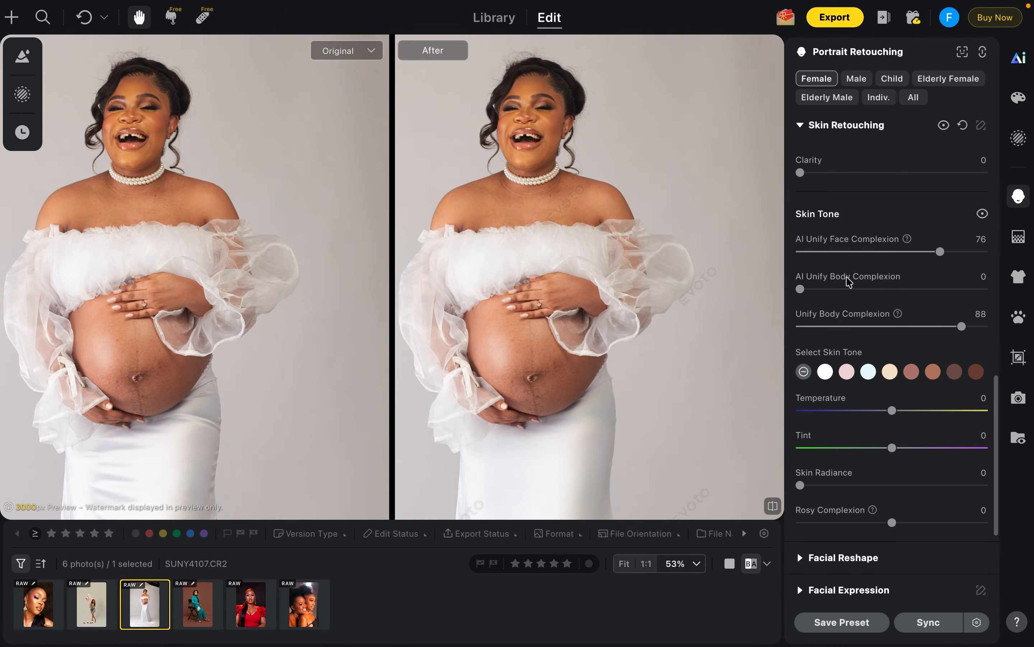
left_click_drag(850, 289, 958, 251)
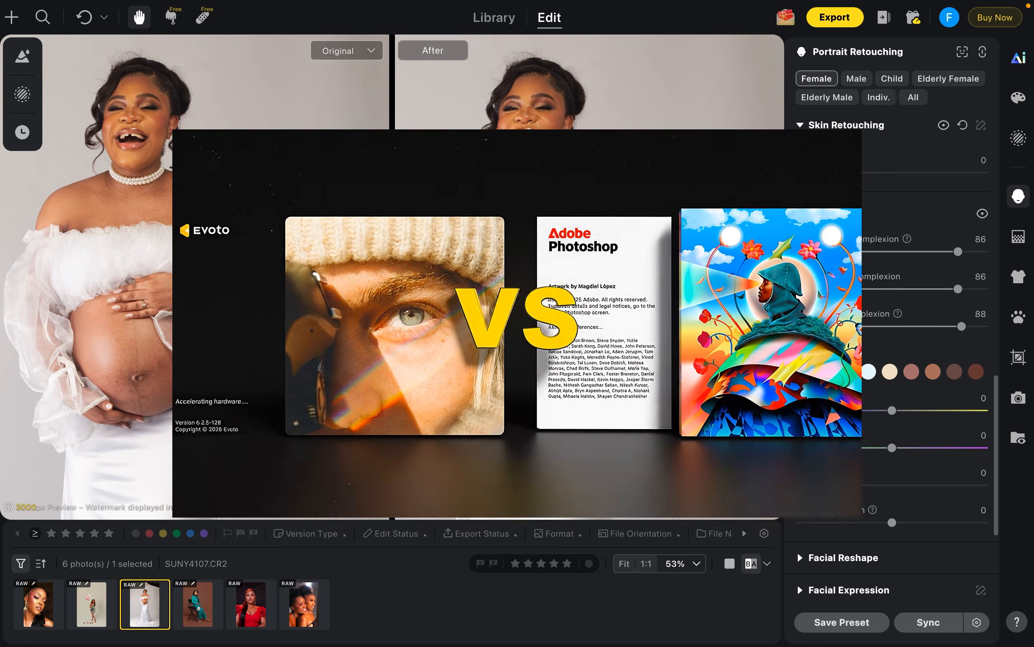
Step: Try the dusty-rose skin tone on the maternity portrait, then reset the skin tone selection to none
left_click(918, 374)
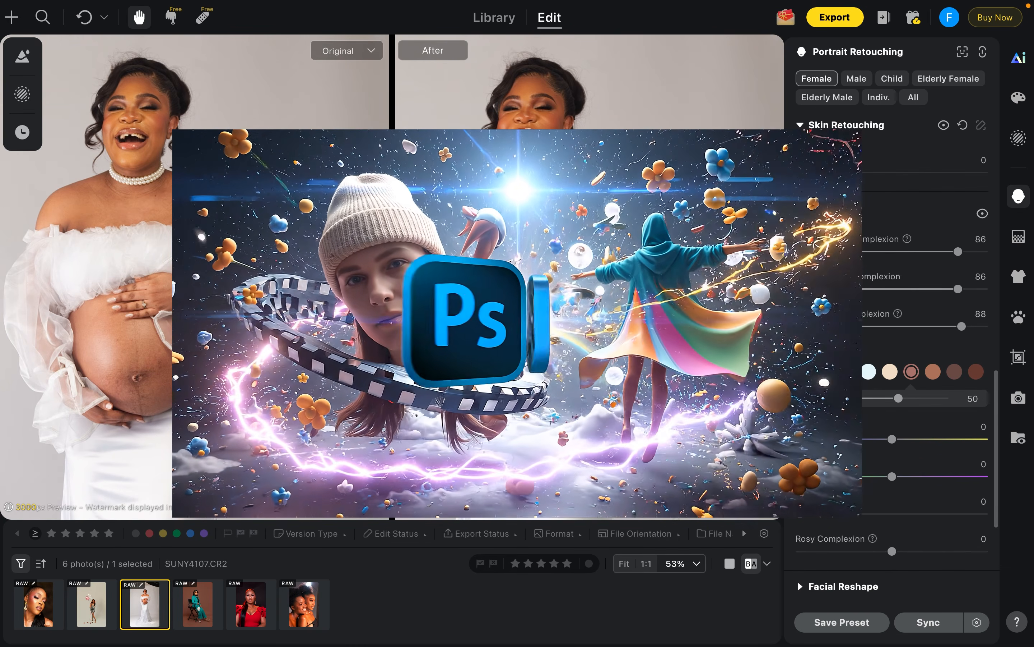
left_click(803, 371)
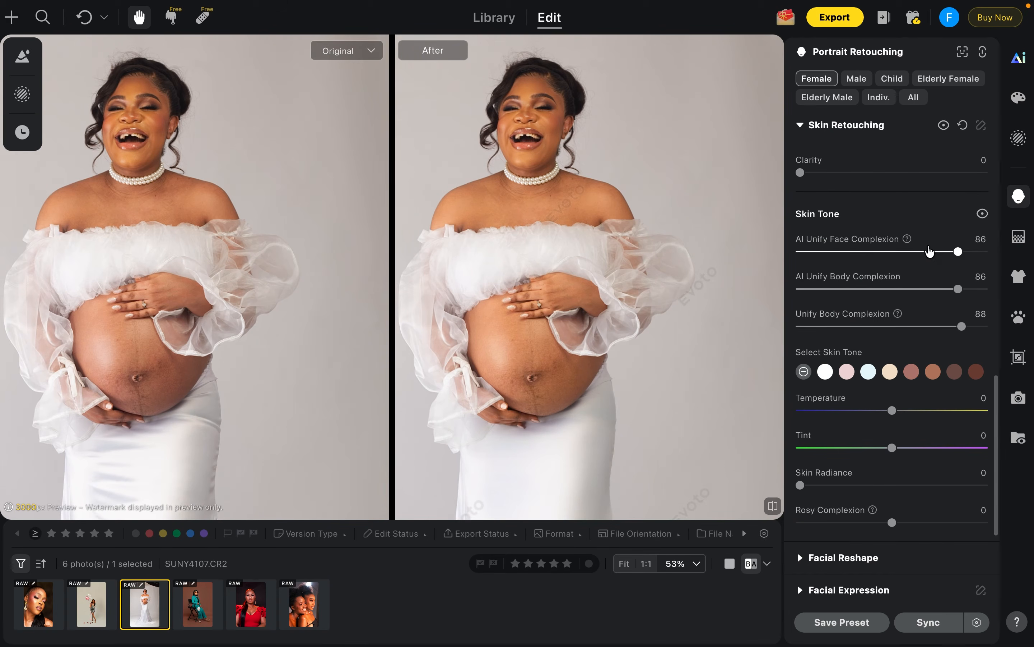
Step: Raise AI Unify Face Complexion and AI Unify Body Complexion slightly on the maternity portrait
left_click_drag(958, 253, 961, 252)
left_click_drag(958, 295, 961, 294)
left_click_drag(482, 294, 565, 295)
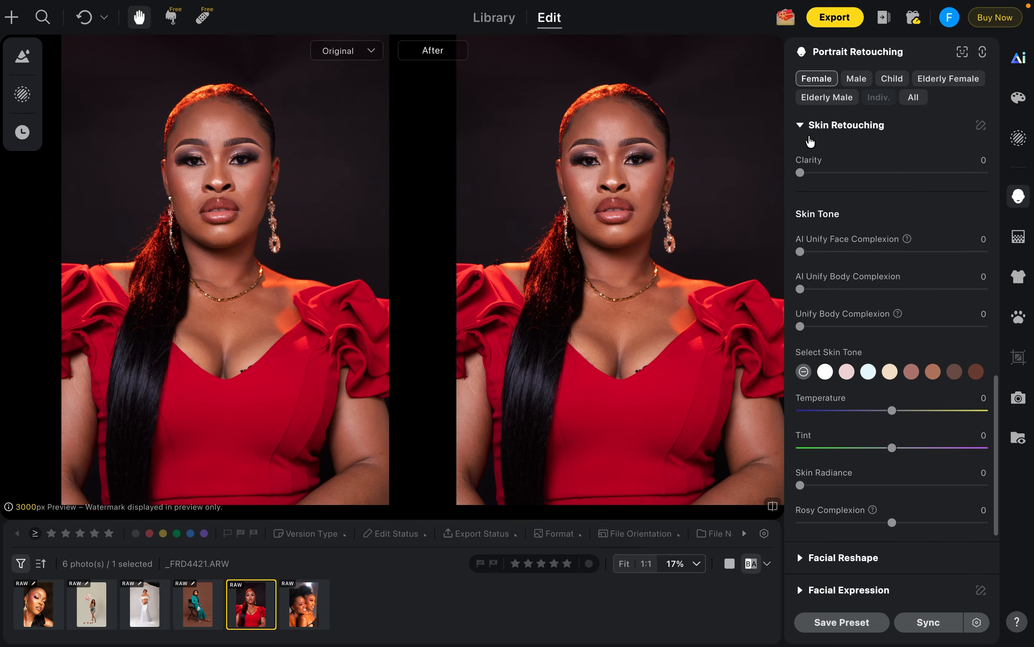
Step: On the red-dress portrait _FRD4421.ARW, set Stray Hairs Removal to 74 and Smooth Hair to 64, checking the ponytail up close
left_click(800, 125)
left_click(850, 351)
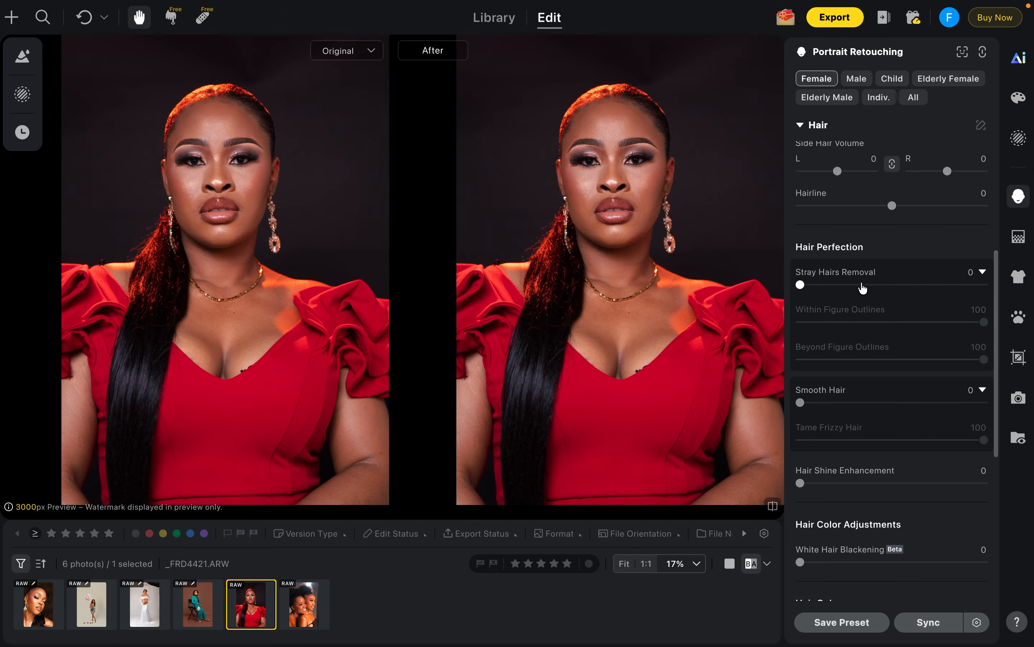
left_click_drag(862, 283, 936, 285)
scroll(542, 253, "up", 3)
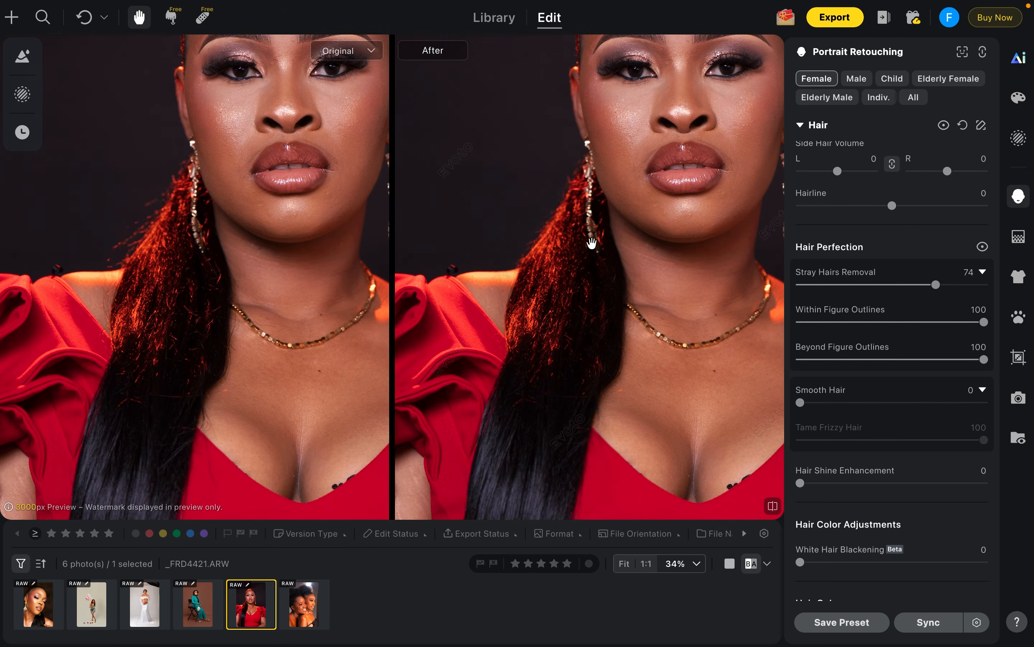
scroll(590, 213, "down", 2)
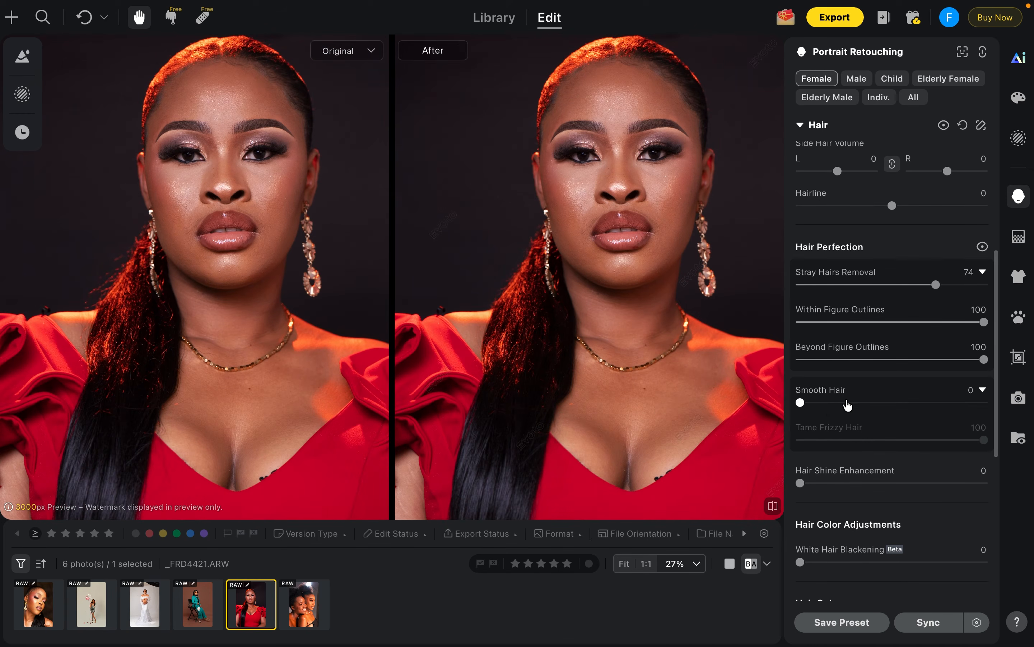
left_click_drag(845, 403, 918, 404)
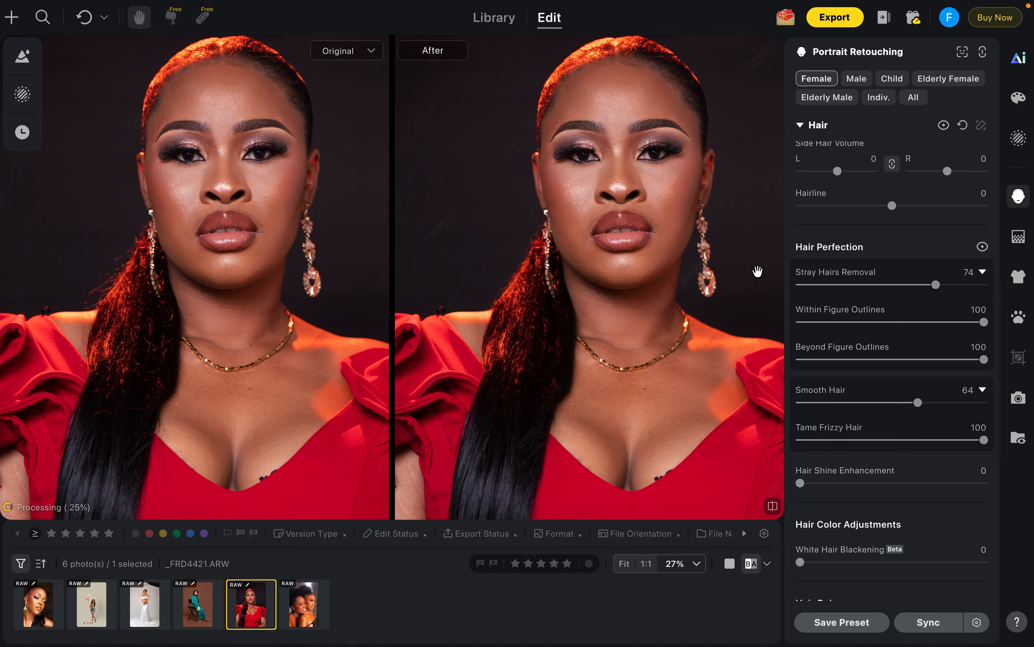
scroll(643, 210, "down", 2)
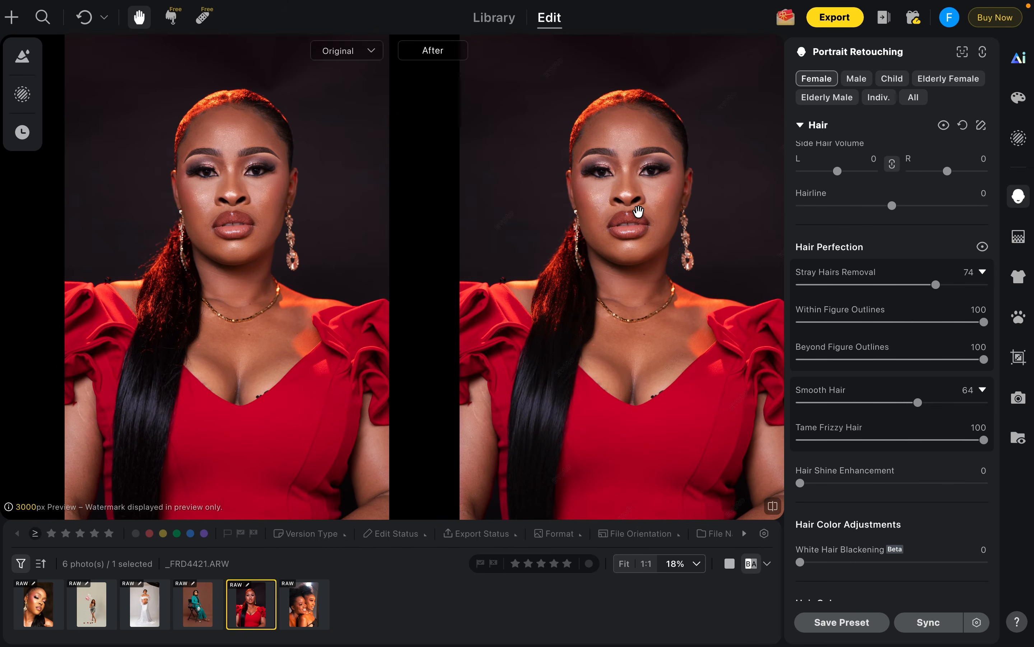
scroll(534, 446, "up", 3)
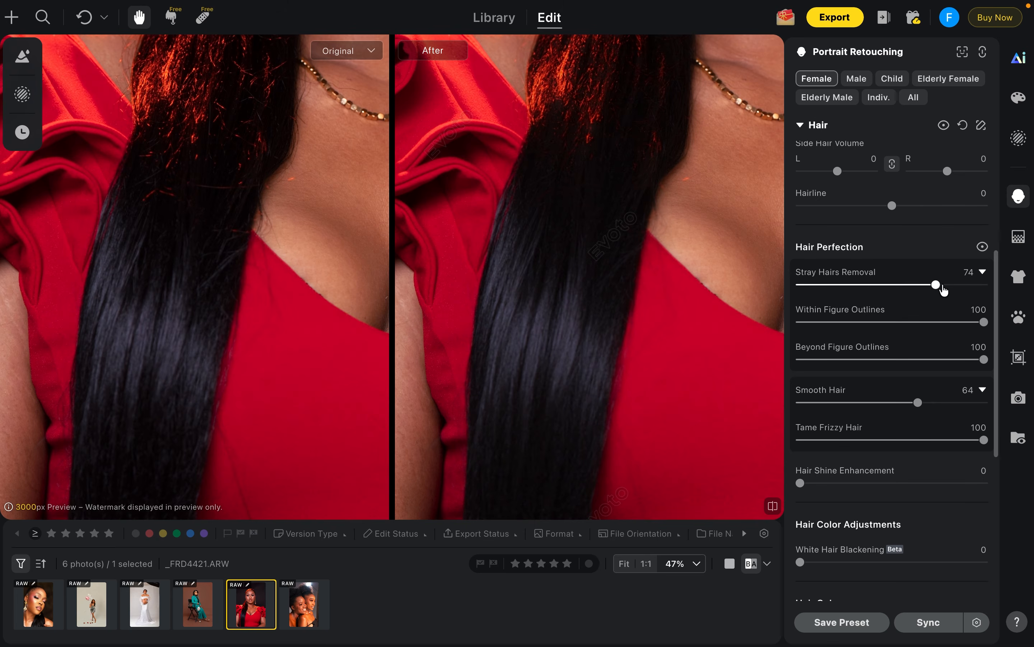
Step: Set both Smooth Hair and Stray Hairs Removal to 94 for the red-dress portrait
left_click_drag(920, 402, 973, 402)
scroll(709, 222, "down", 5)
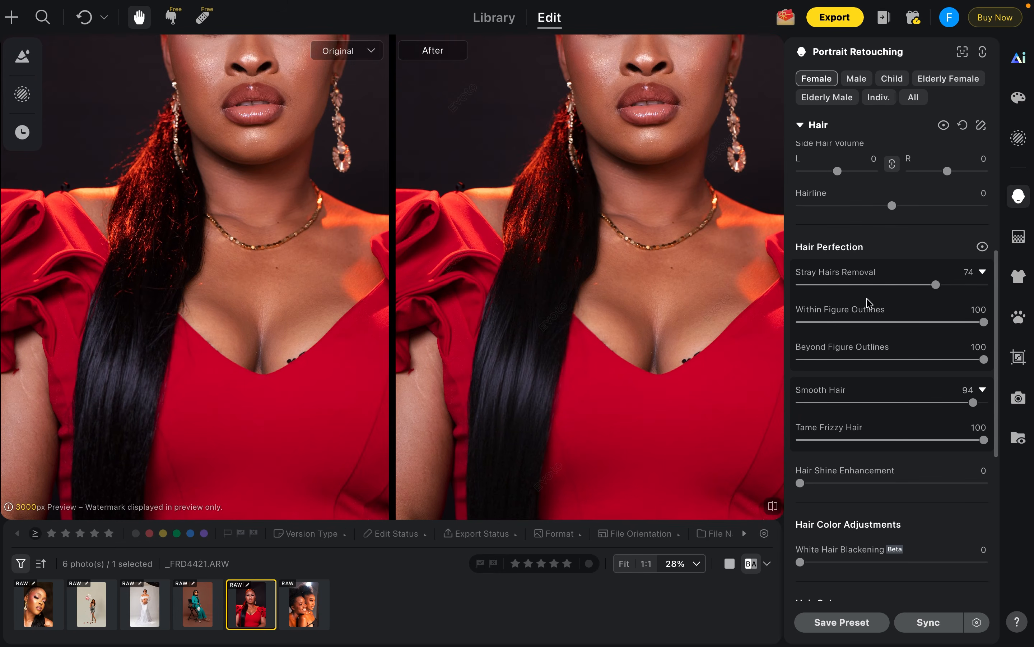
left_click_drag(936, 285, 973, 285)
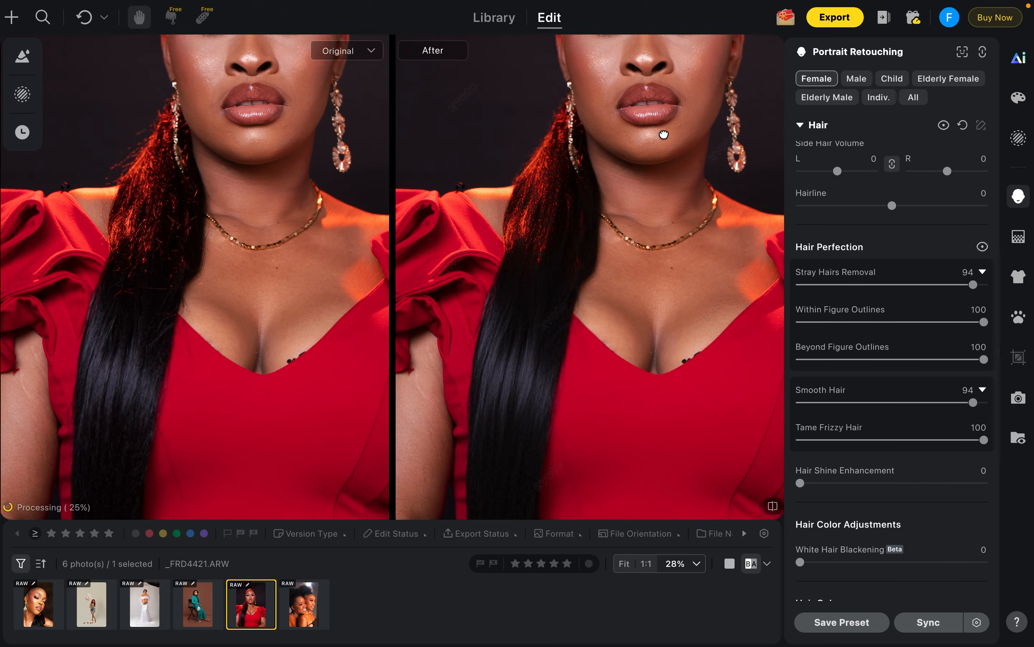
Step: Compare the ponytail's hair before and after retouching, both close up and in the wider portrait
left_click_drag(664, 167, 771, 226)
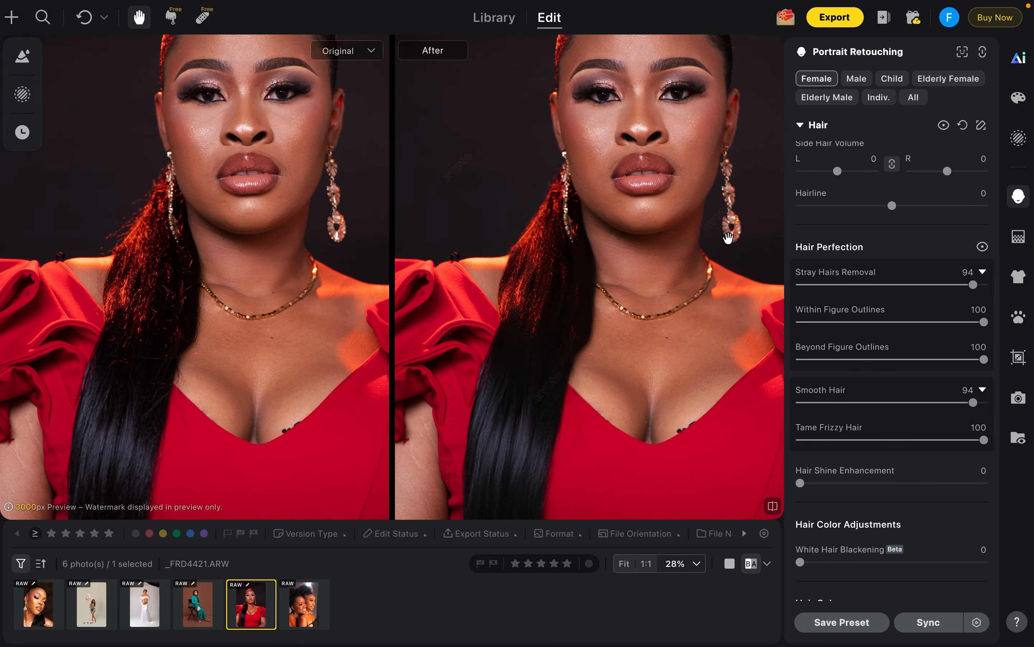
scroll(728, 238, "down", 1)
scroll(728, 238, "down", 1)
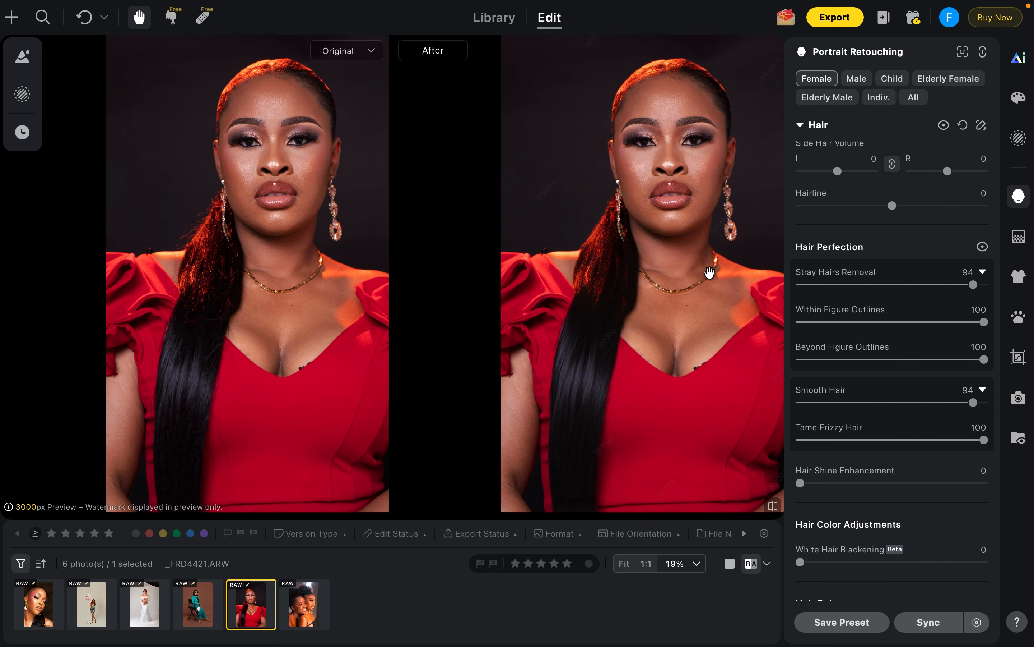
scroll(689, 210, "up", 3)
scroll(689, 213, "down", 2)
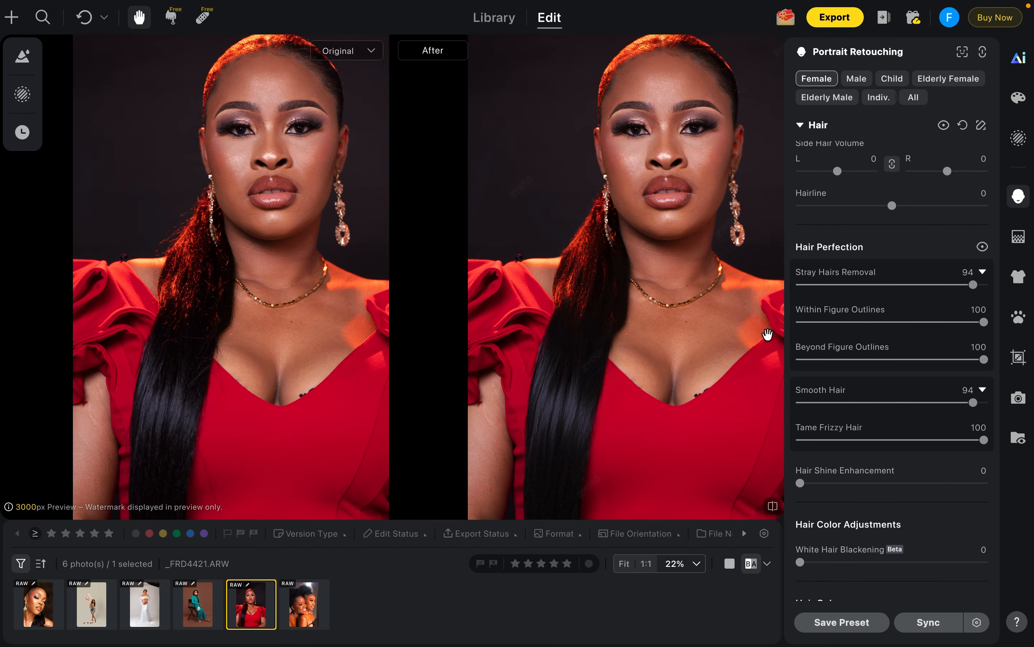
scroll(674, 203, "up", 3)
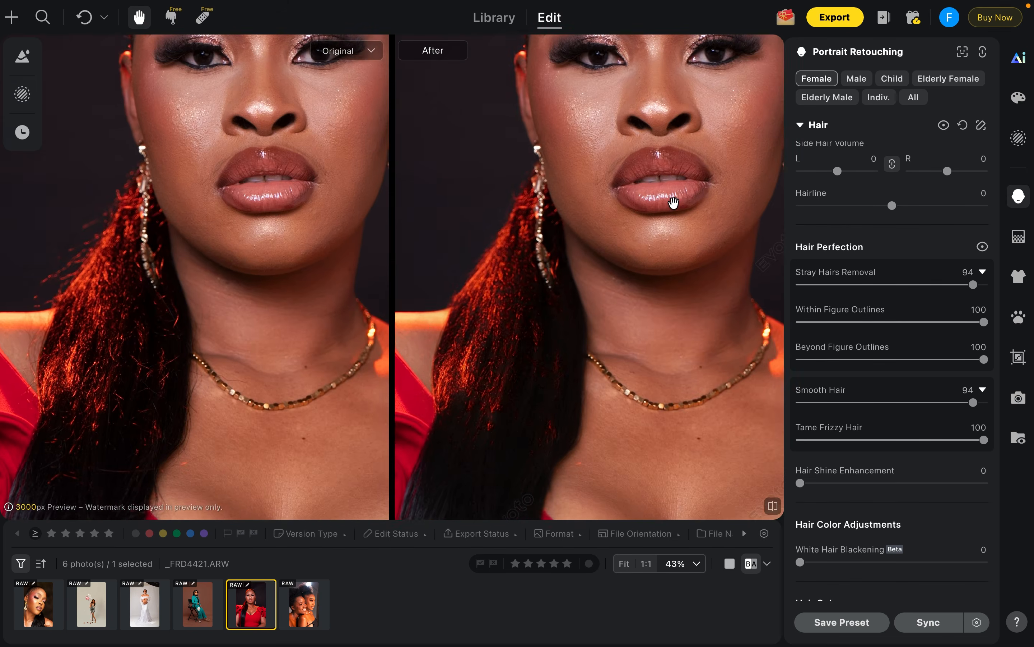
scroll(673, 202, "down", 3)
scroll(674, 203, "down", 1)
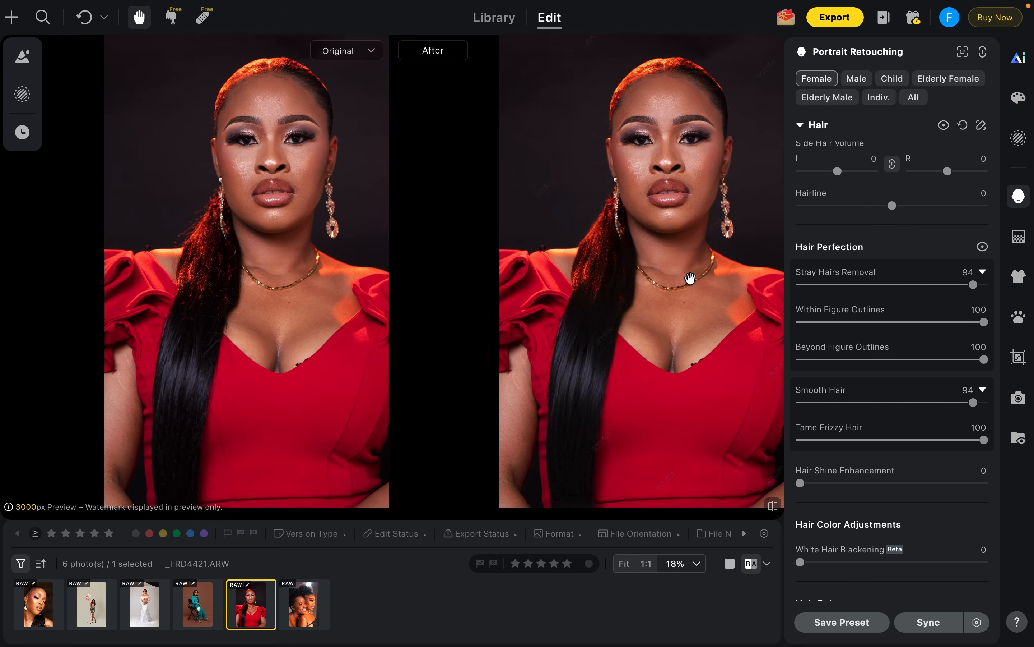
Step: Set Hair Shine Enhancement to 52 for the red-dress portrait
scroll(889, 342, "down", 2)
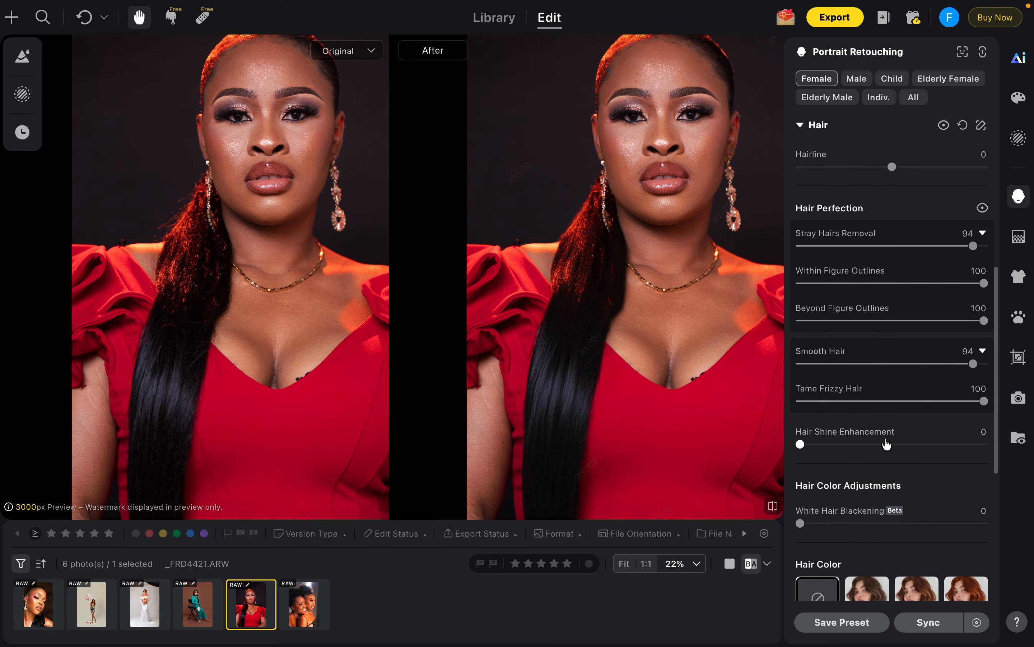
mouse_move(886, 443)
left_mouse_down()
mouse_move(852, 443)
mouse_move(896, 444)
left_mouse_up()
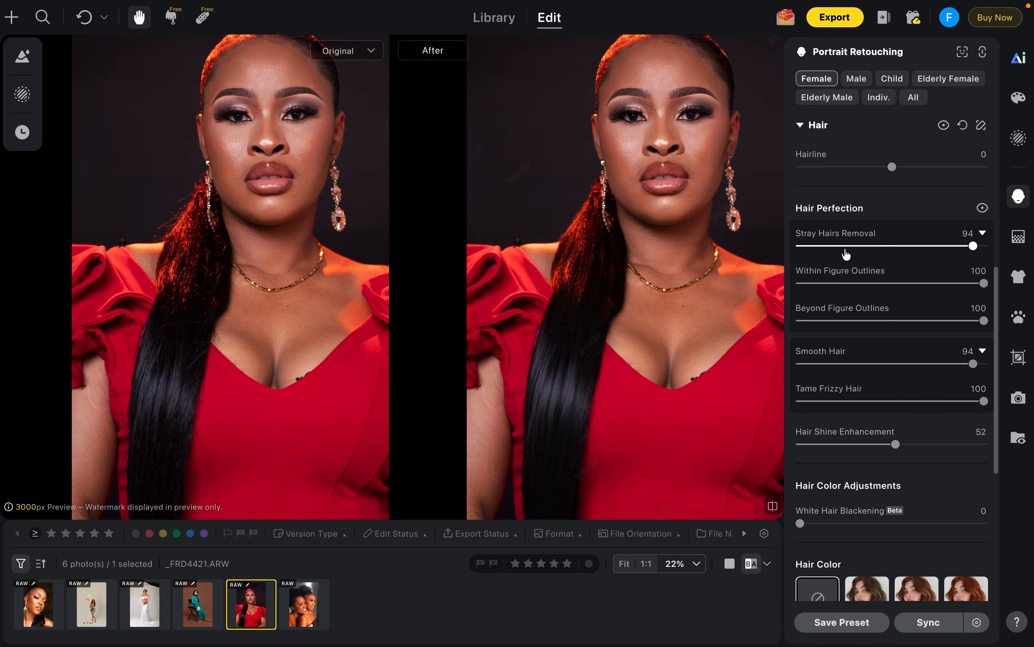
scroll(655, 256, "down", 3)
scroll(655, 256, "up", 1)
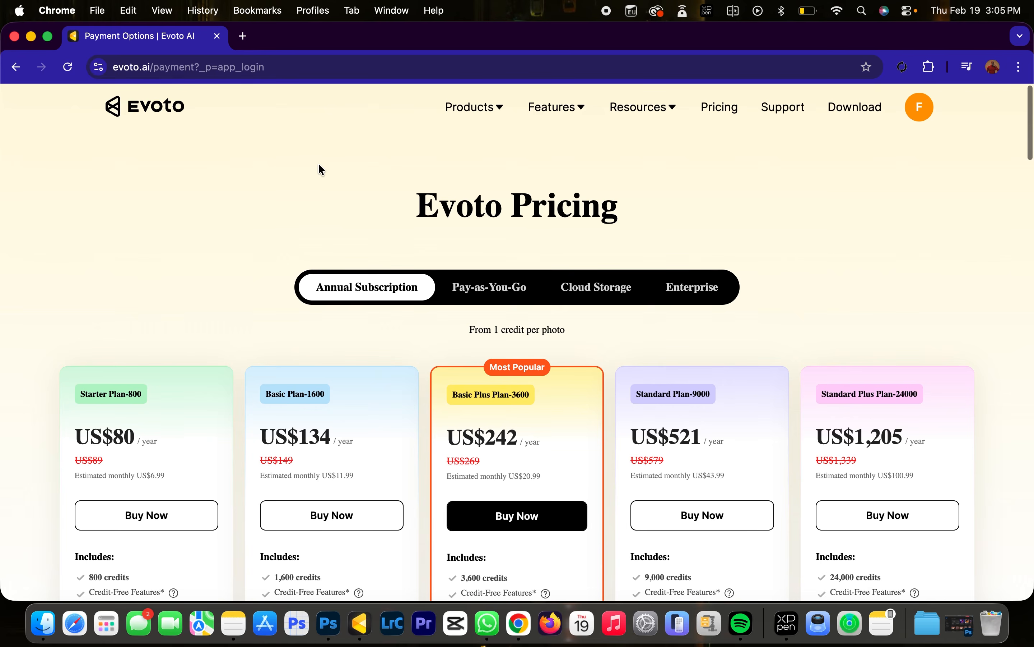
Step: Examine the annual subscription plans and the Pay-as-You-Go credit packs on the Evoto pricing page
scroll(320, 166, "down", 2)
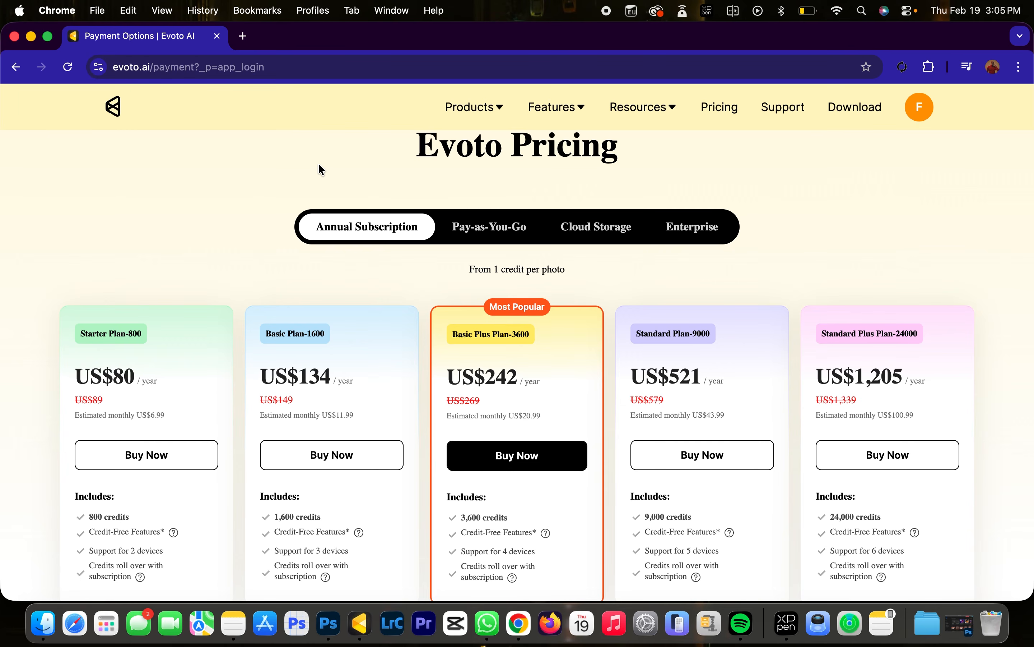
left_click(452, 233)
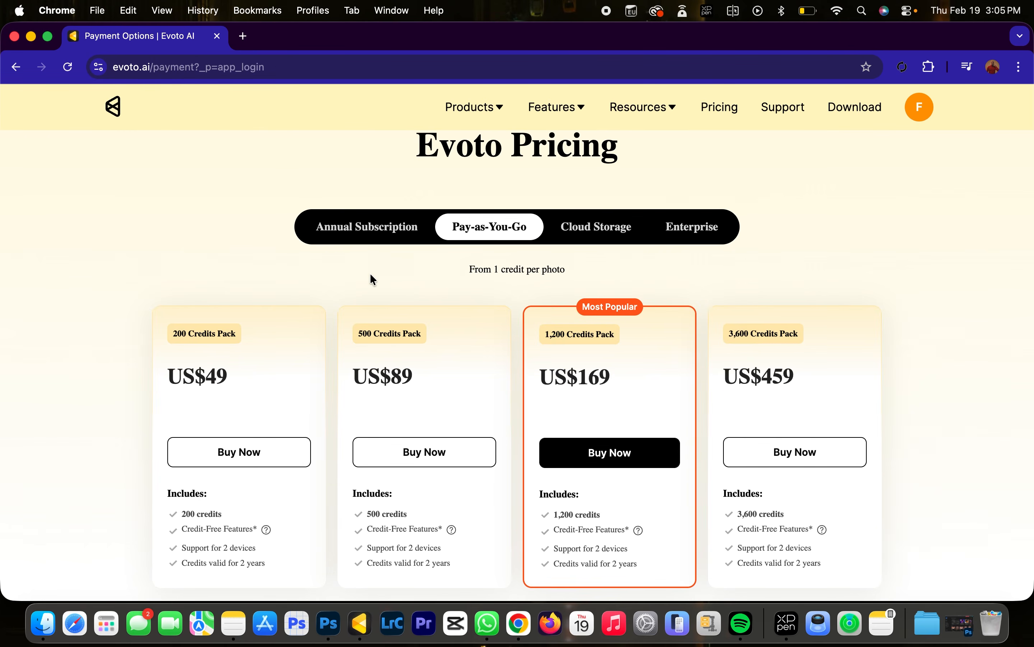
scroll(371, 277, "down", 2)
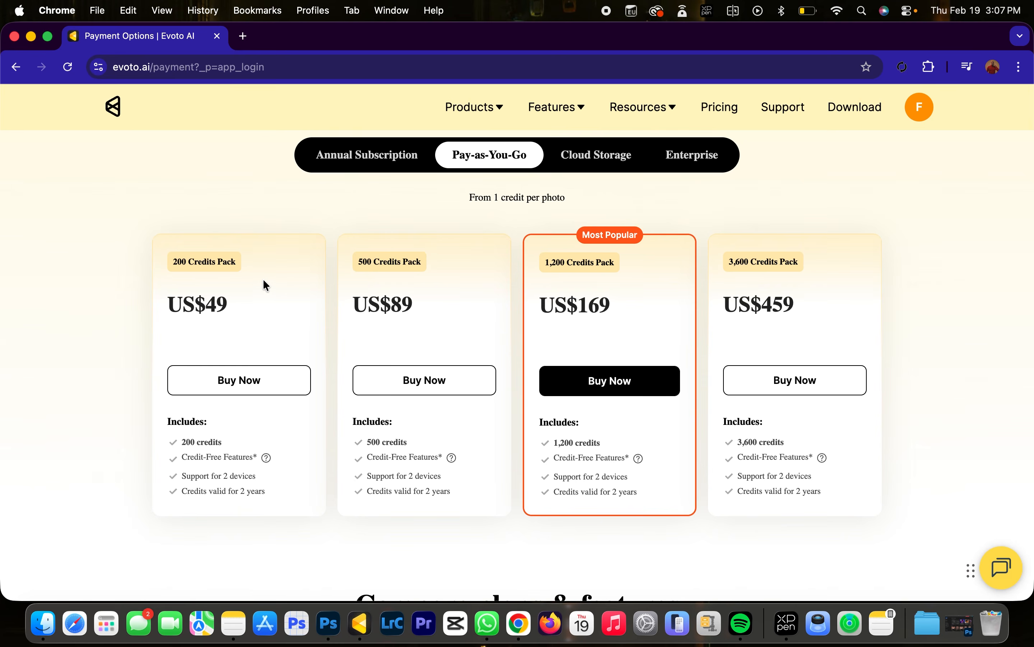
Step: Switch back to Evoto and select the last three photos in the filmstrip for export
left_click(360, 623)
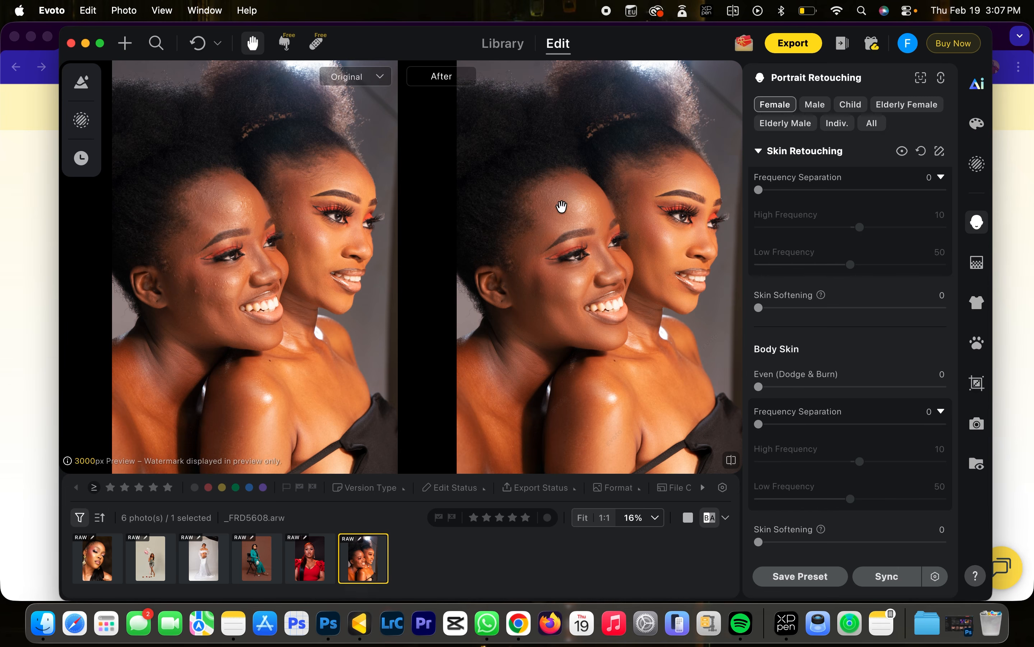
left_click(794, 43)
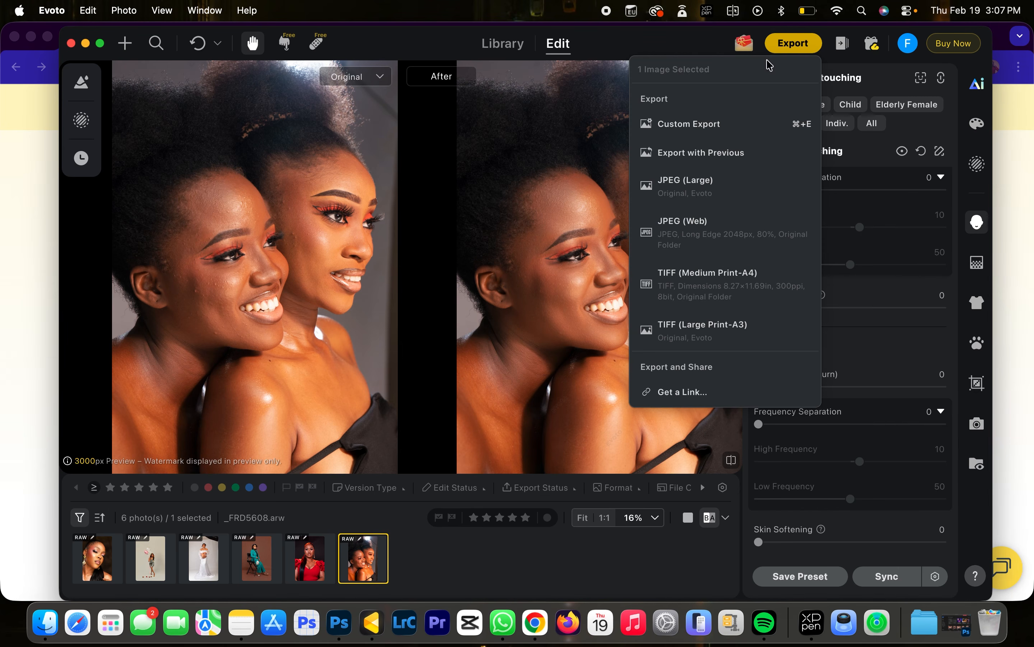
left_click(431, 541)
key("super+a")
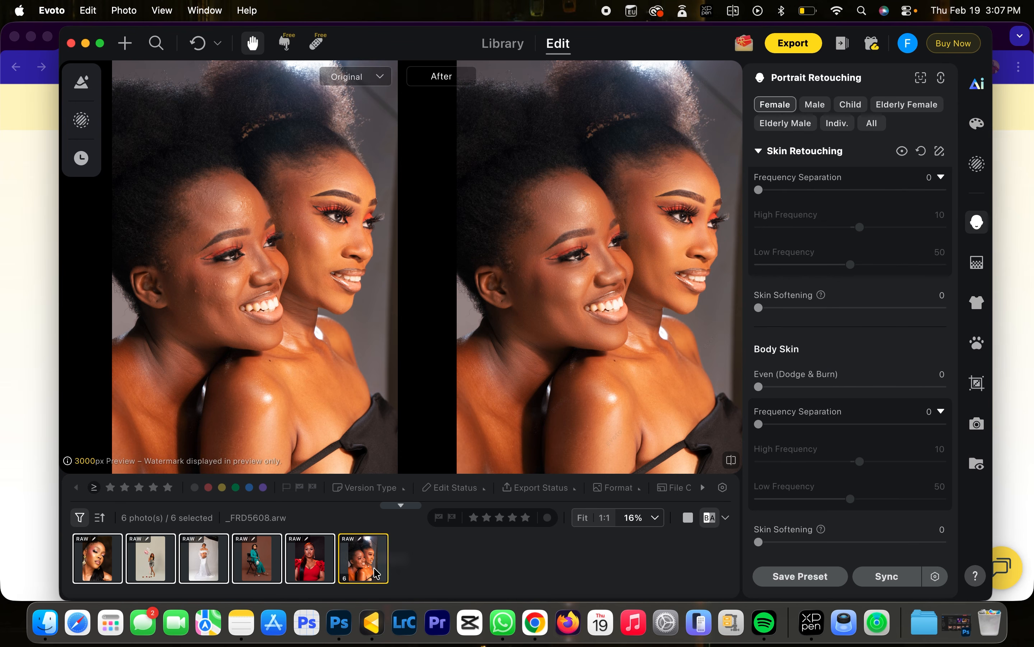
left_click(443, 568)
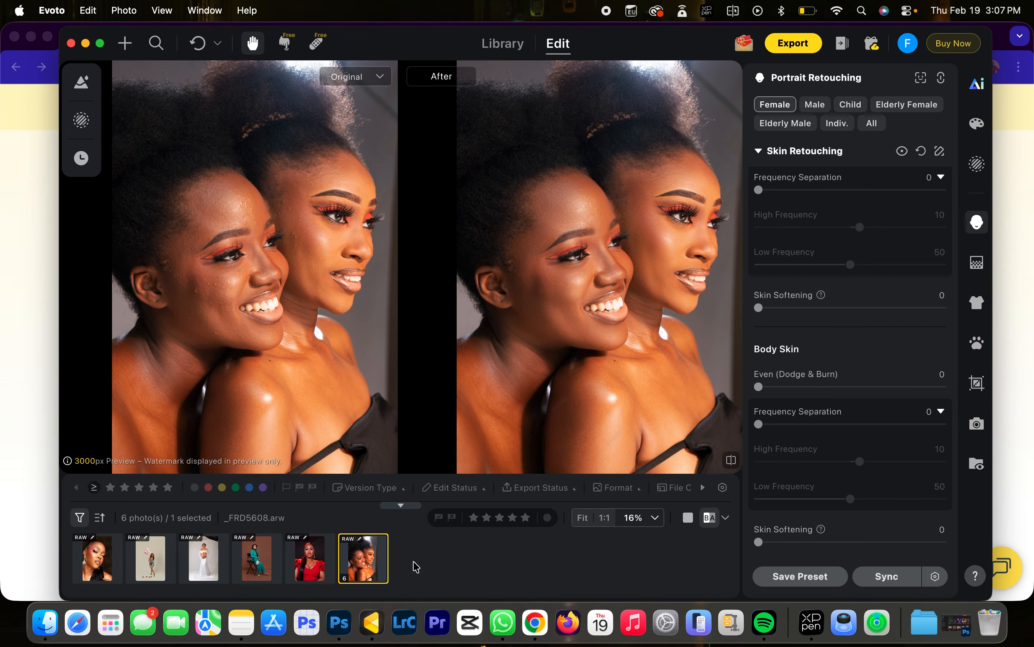
left_click(258, 565, "shift")
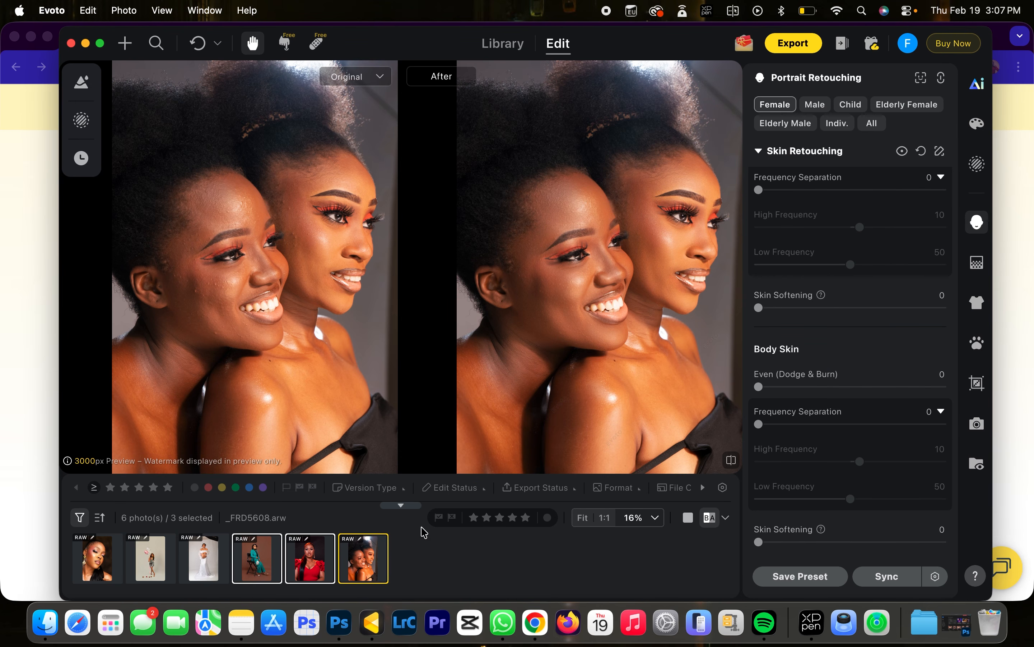
Step: Open the custom export settings for the three selected photos, review the export destination choices and preview _FRD4421.ARW
left_click(792, 43)
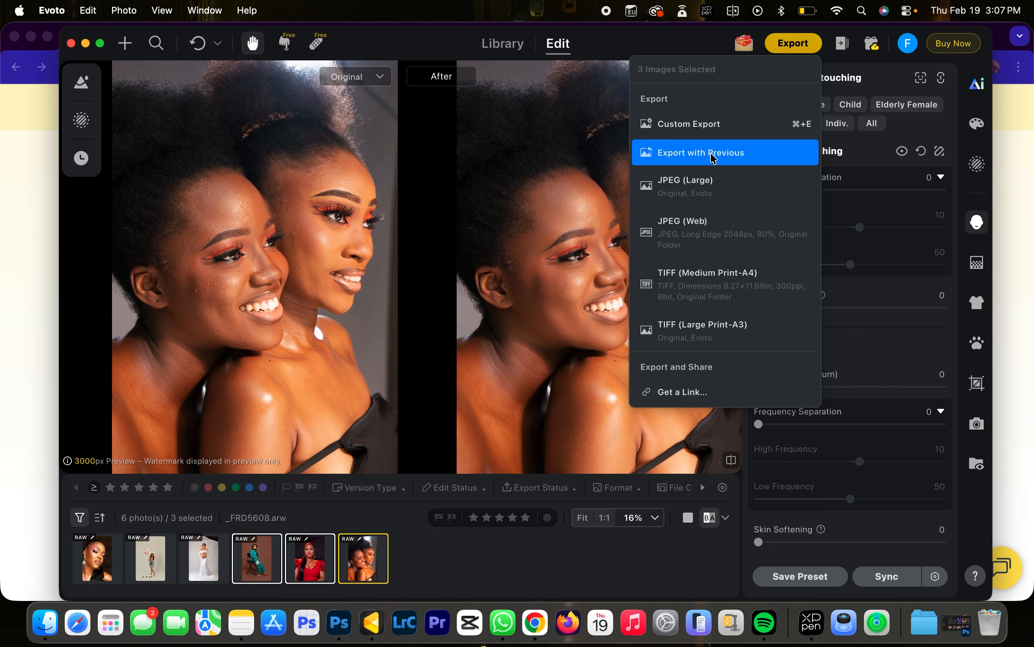
left_click(700, 133)
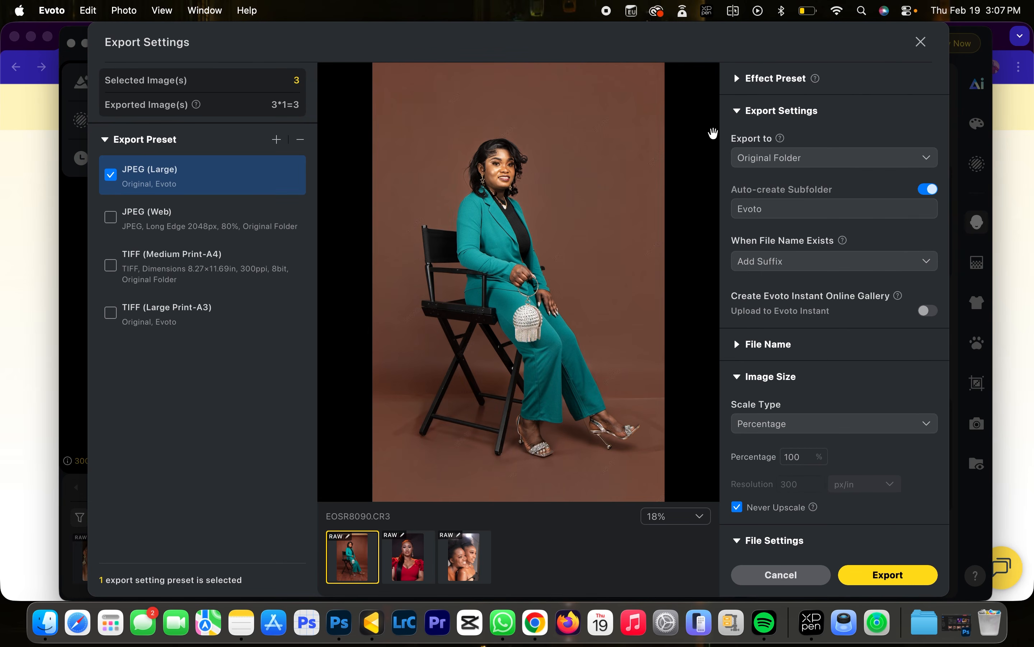
left_click(828, 158)
left_click(825, 180)
left_click(416, 573)
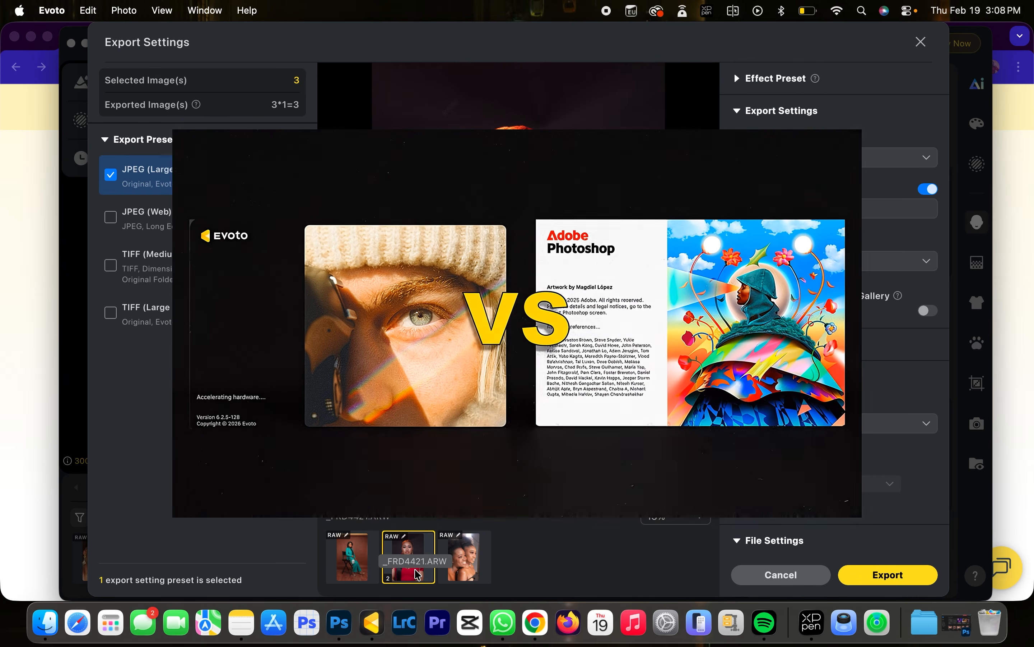